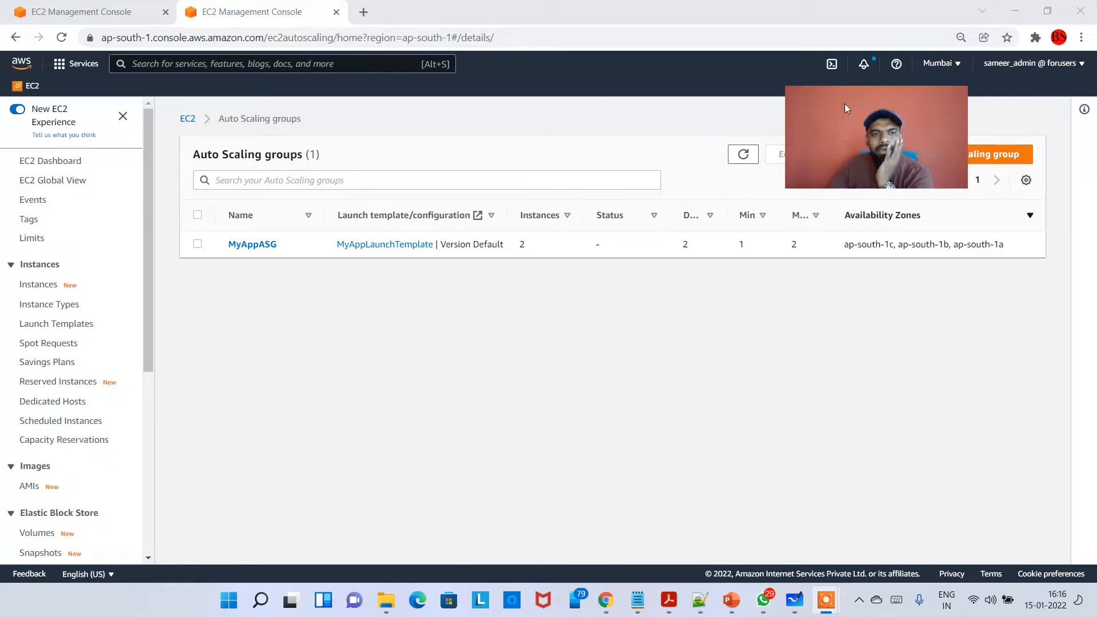
# - Open the details of the MyAppASG Auto Scaling group
pyautogui.moveTo(856, 129); pyautogui.dragTo(920, 296)
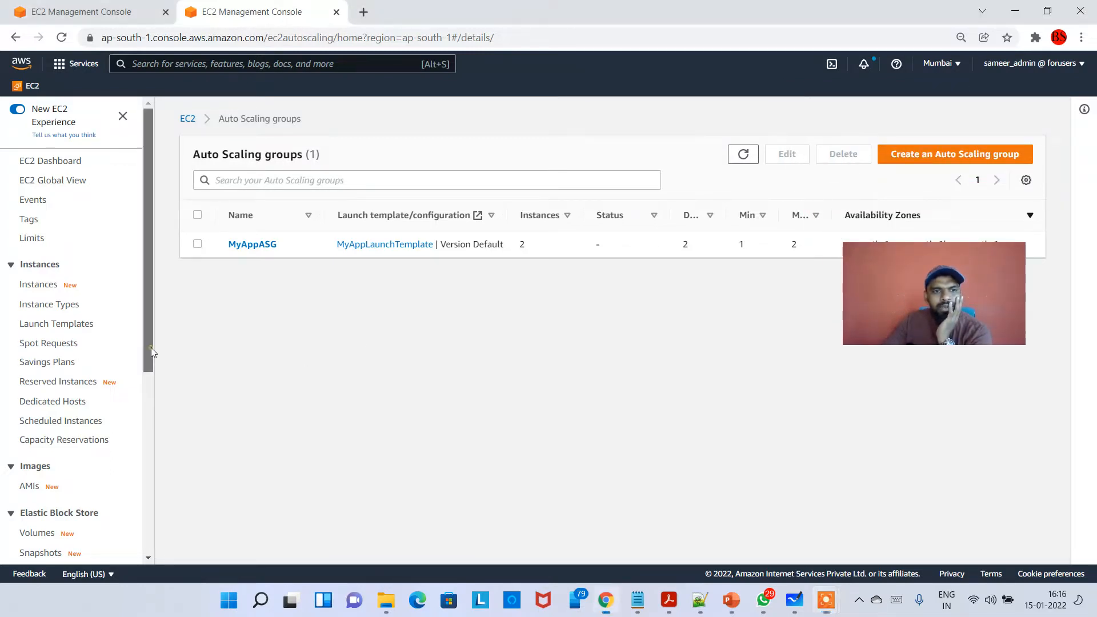
pyautogui.scroll(-6, 154, 353)
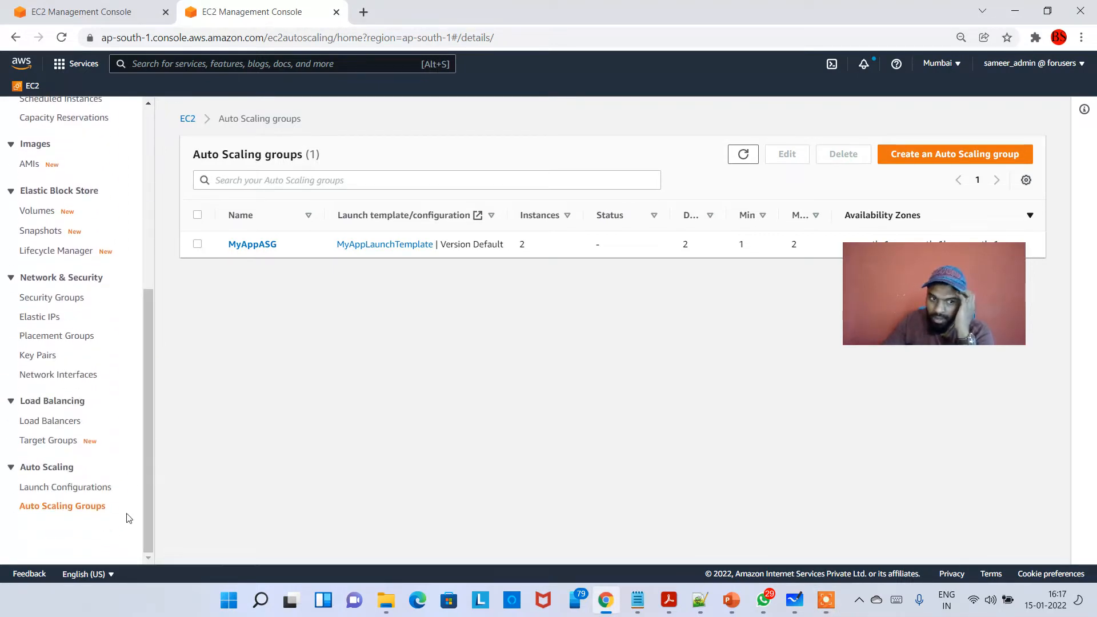
pyautogui.click(73, 511)
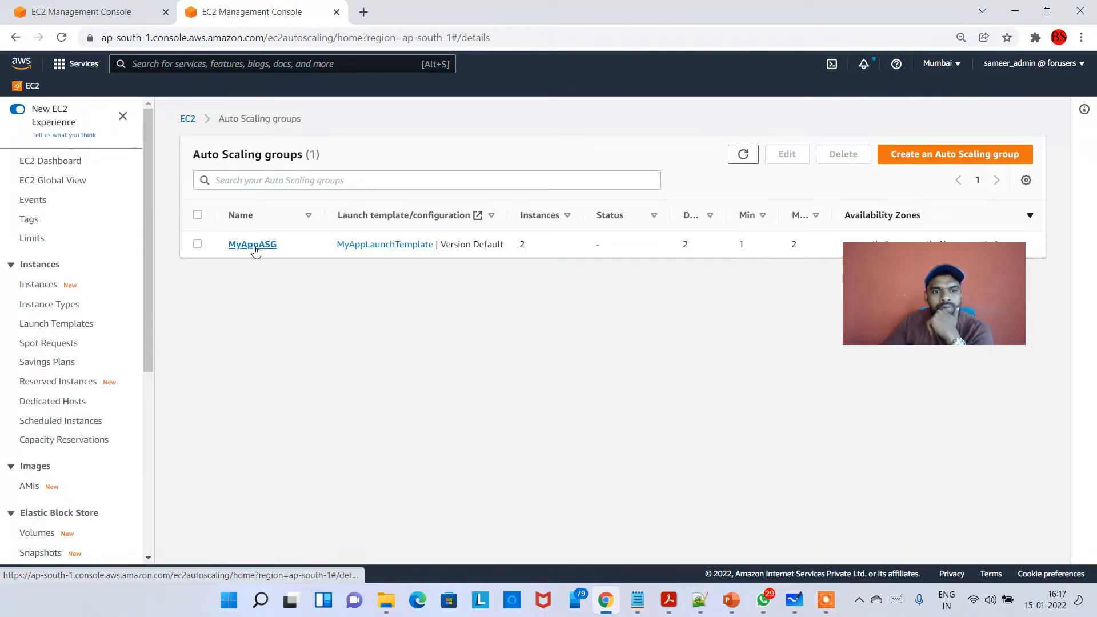
pyautogui.click(253, 246)
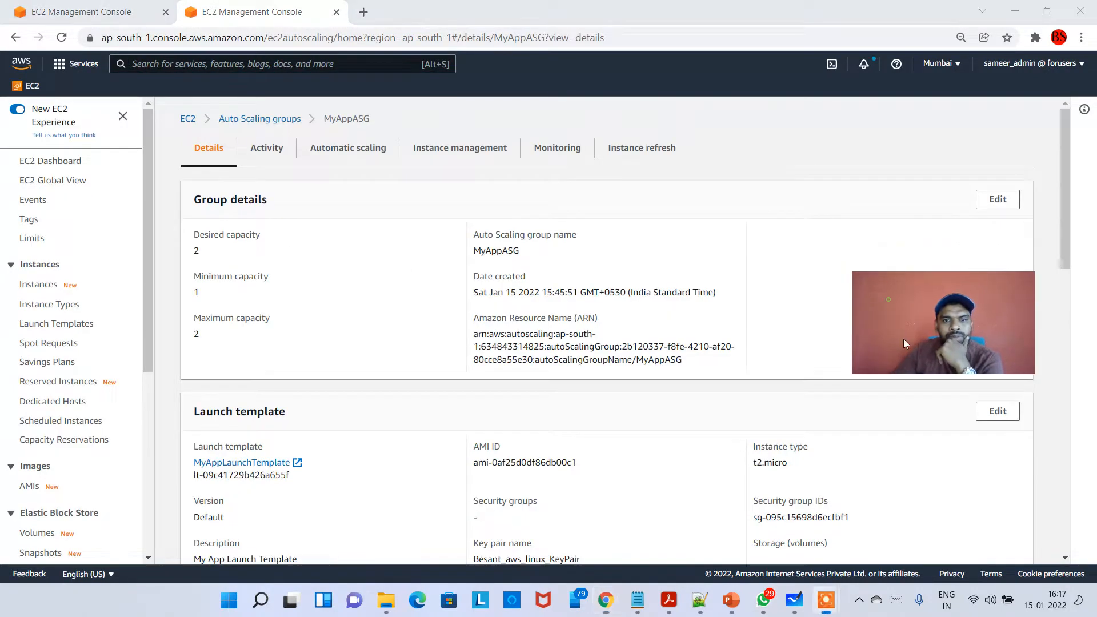
# - Examine the desired, minimum and maximum capacity in the MyAppASG group details
pyautogui.tripleClick(196, 201)
pyautogui.click(293, 321)
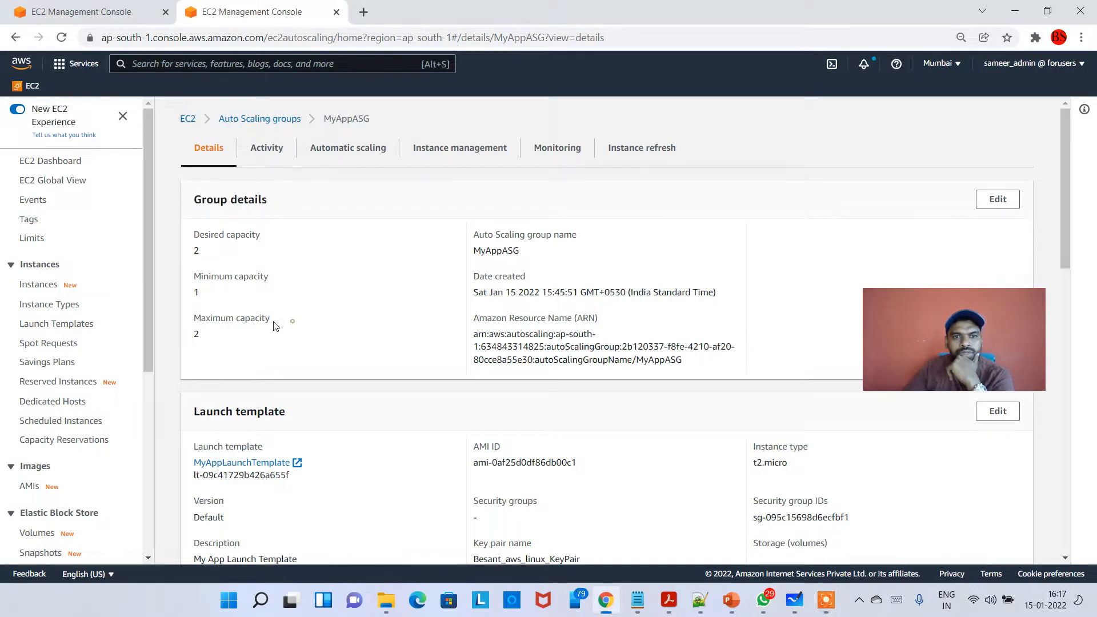
pyautogui.moveTo(207, 250); pyautogui.dragTo(192, 243)
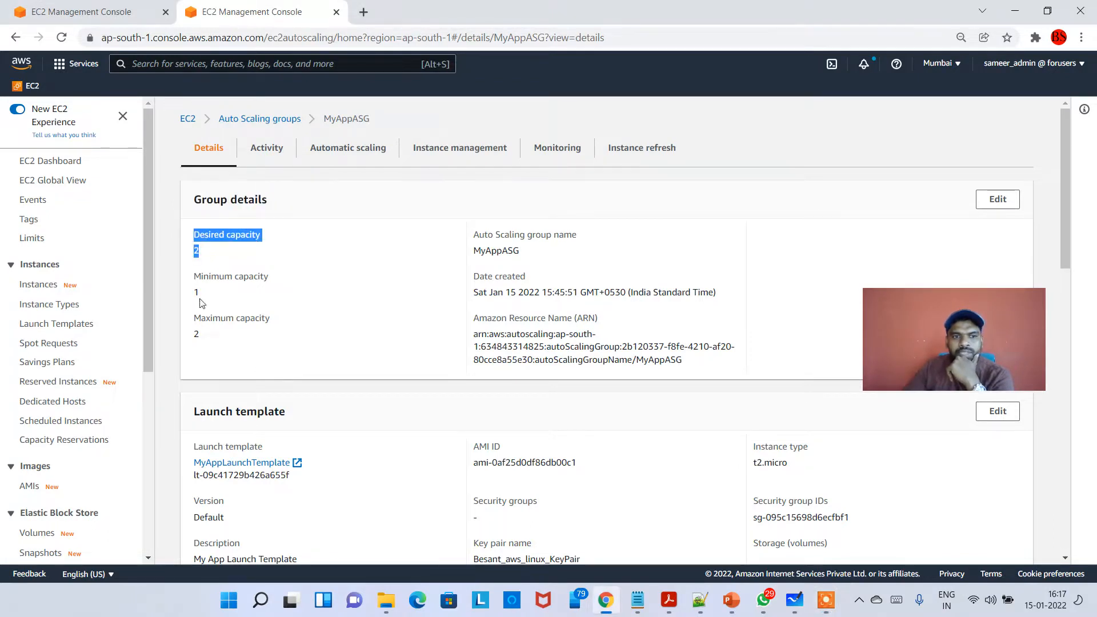
pyautogui.moveTo(201, 303); pyautogui.dragTo(194, 273)
pyautogui.moveTo(215, 338); pyautogui.dragTo(175, 324)
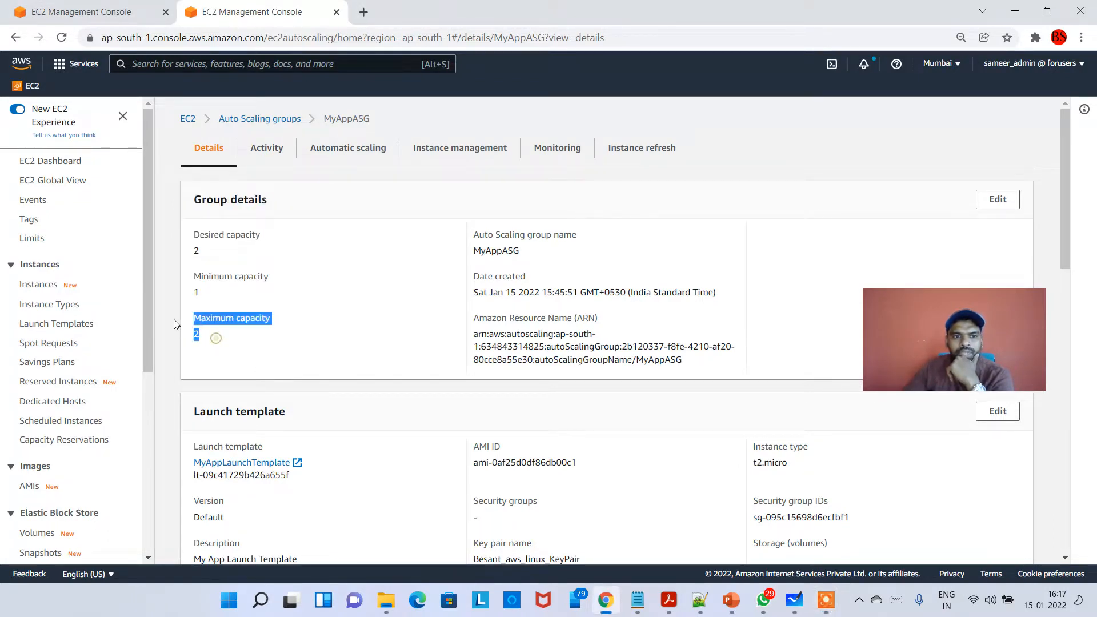
pyautogui.click(318, 329)
# - Open the EC2 instances list separately from the group details and sort it by instance state
pyautogui.click(90, 7)
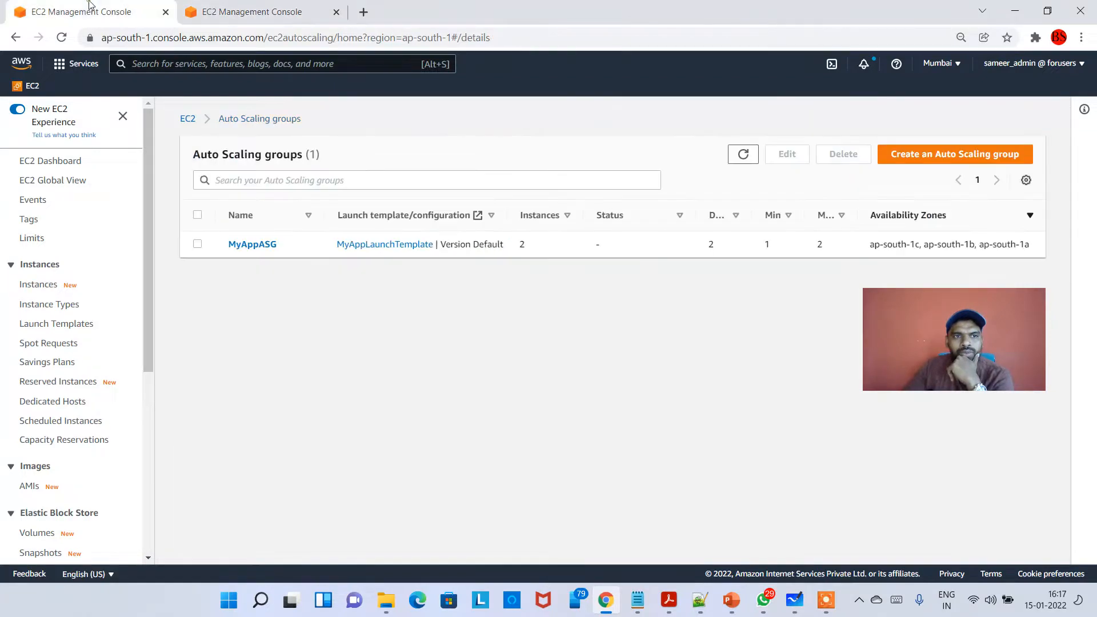
pyautogui.click(35, 284)
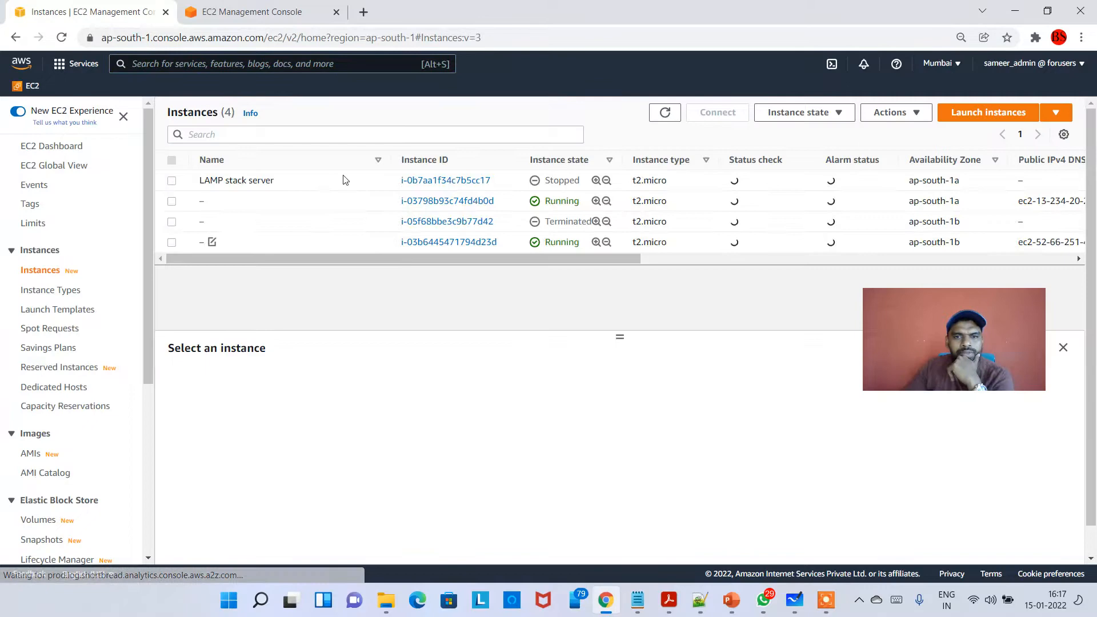
pyautogui.click(554, 160)
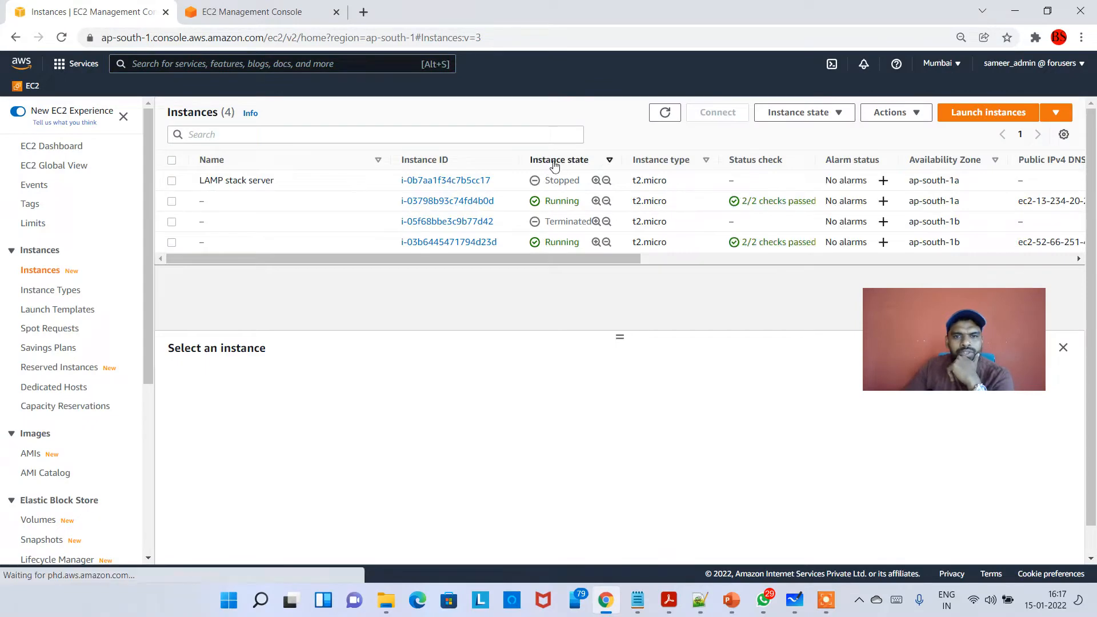
pyautogui.moveTo(581, 181)
pyautogui.mouseDown()
pyautogui.moveTo(544, 182)
pyautogui.moveTo(574, 201)
pyautogui.mouseUp()
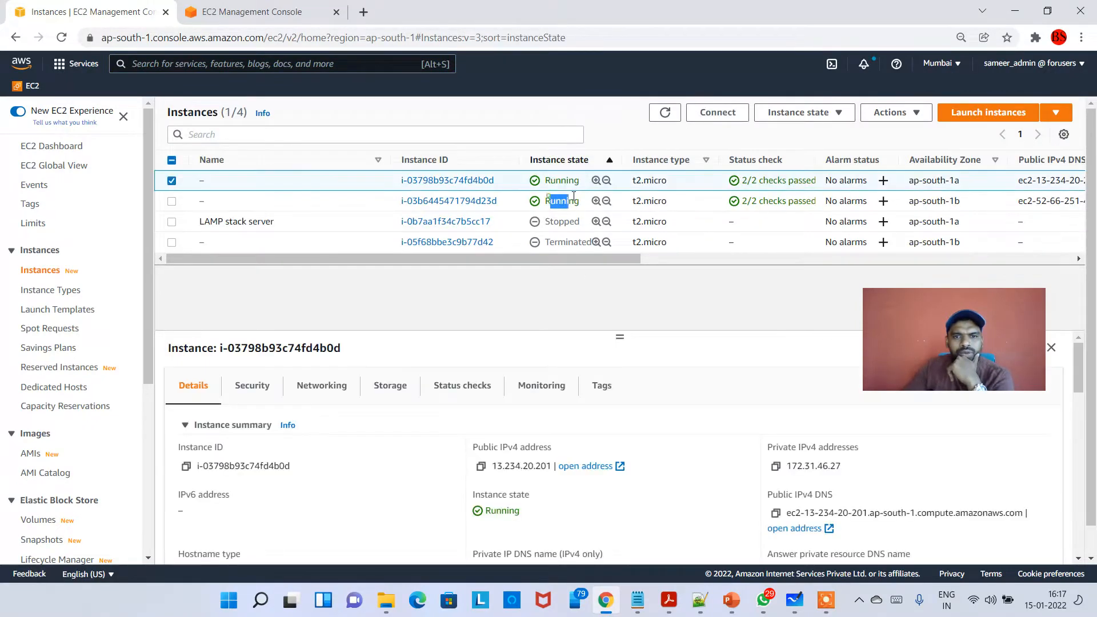
# - Compare the desired capacity in the MyAppASG group details with the running instances in the EC2 instances list
pyautogui.click(251, 11)
pyautogui.moveTo(211, 242); pyautogui.dragTo(228, 258)
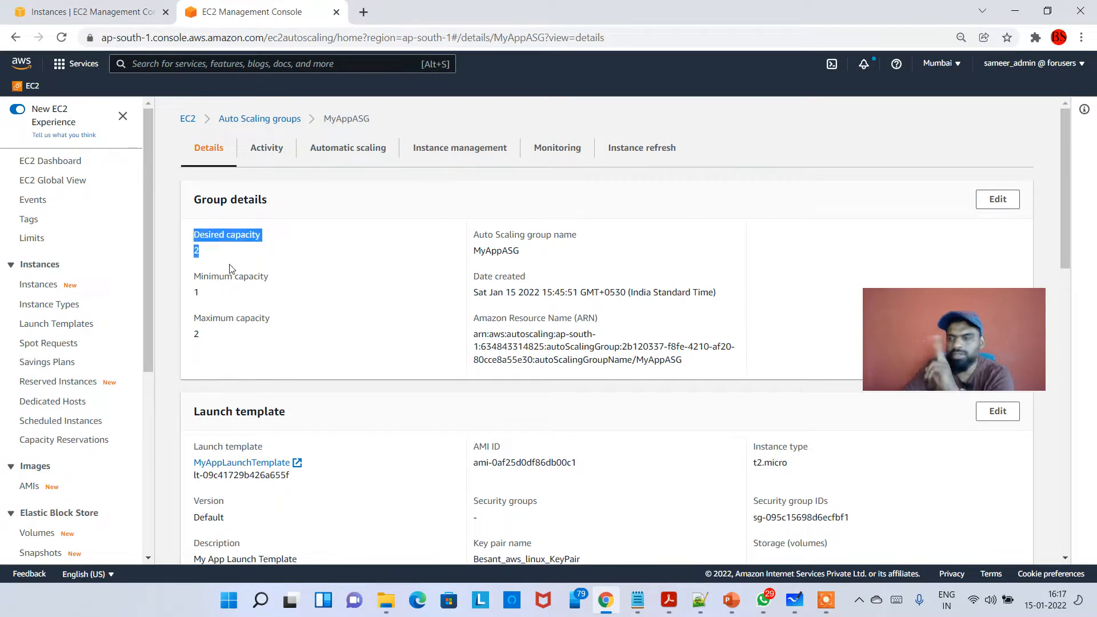
pyautogui.click(86, 11)
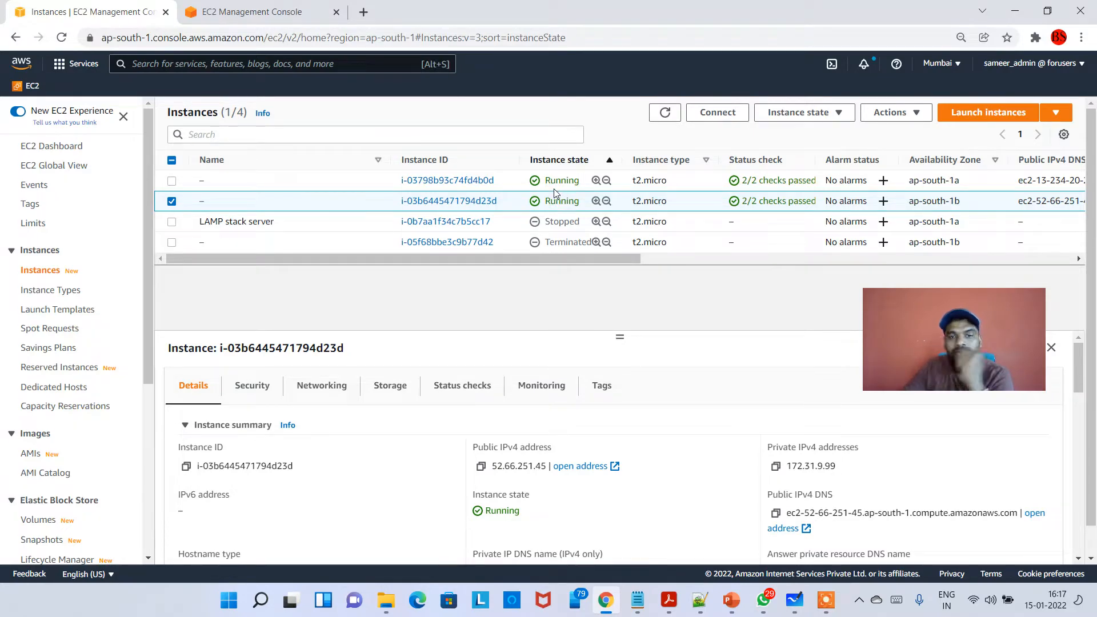
pyautogui.click(251, 11)
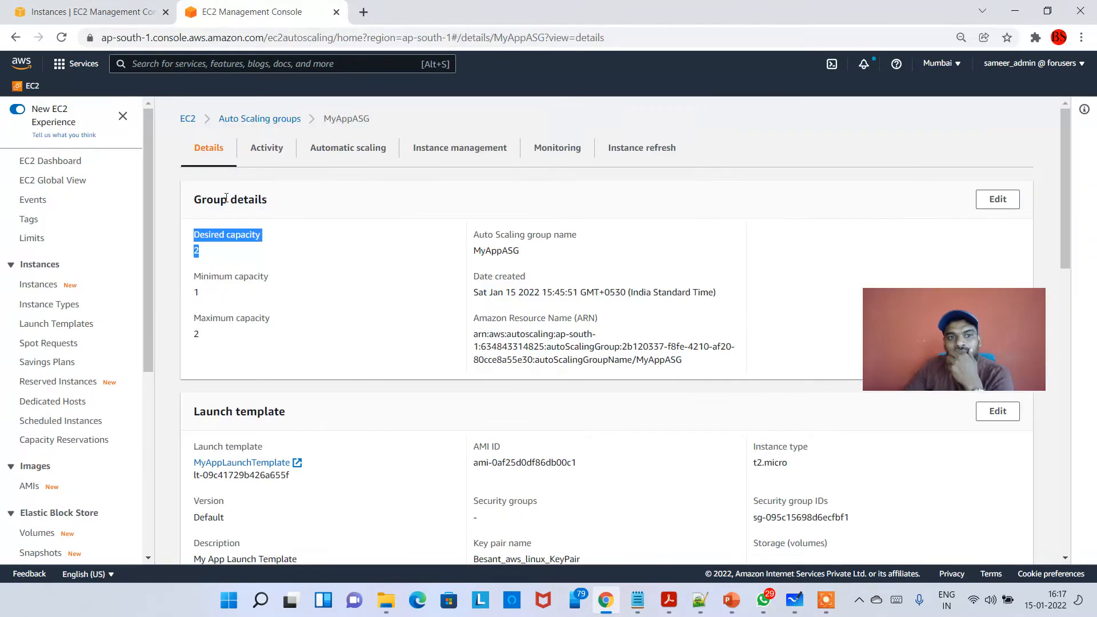
pyautogui.click(206, 200)
pyautogui.moveTo(195, 200); pyautogui.dragTo(495, 314)
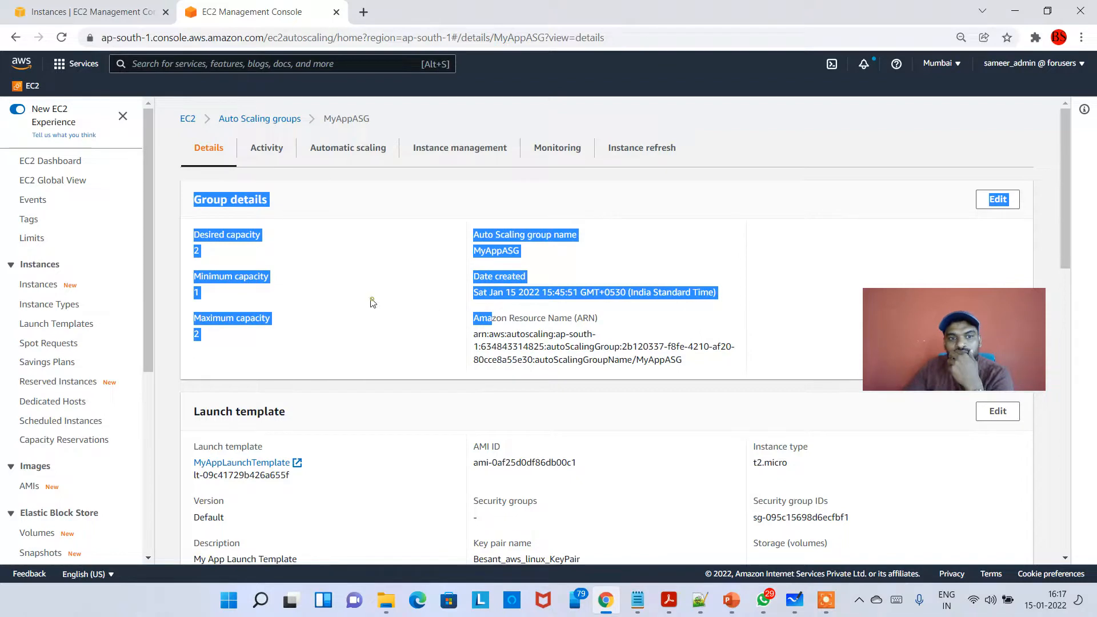
pyautogui.click(372, 303)
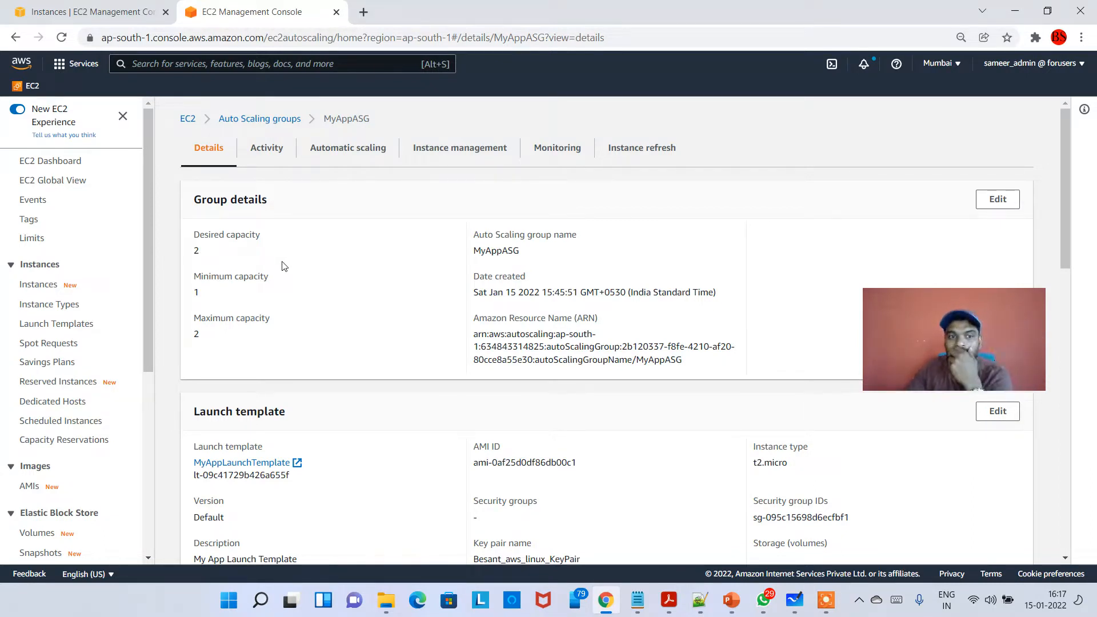
# - Edit the MyAppASG group size, setting the desired capacity to 1 and the maximum capacity to 1
pyautogui.moveTo(983, 355); pyautogui.dragTo(1006, 311)
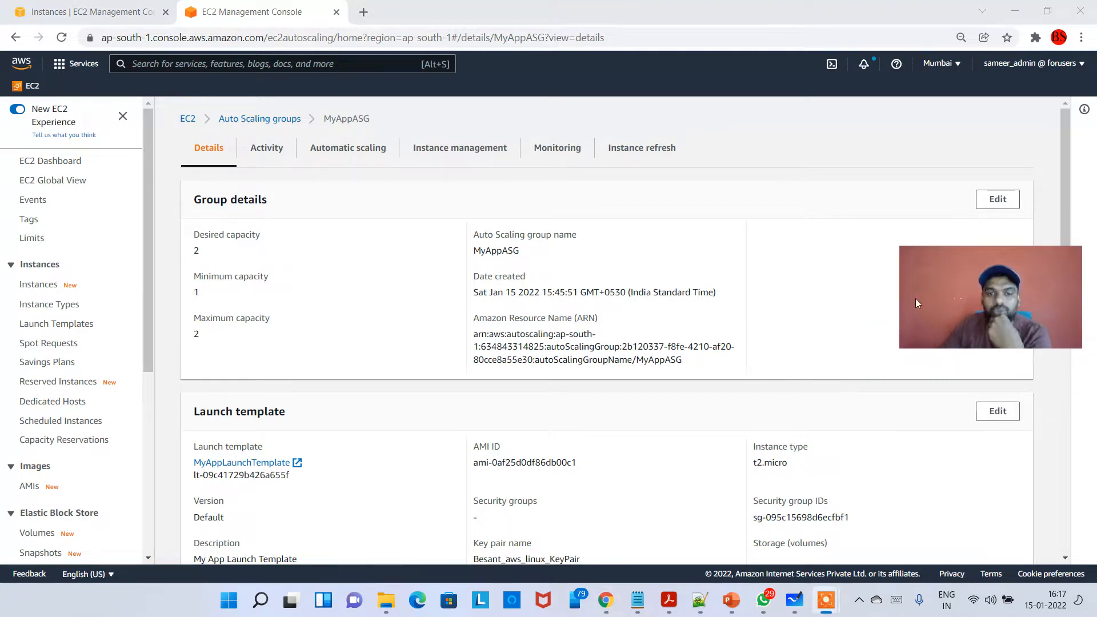
pyautogui.click(997, 199)
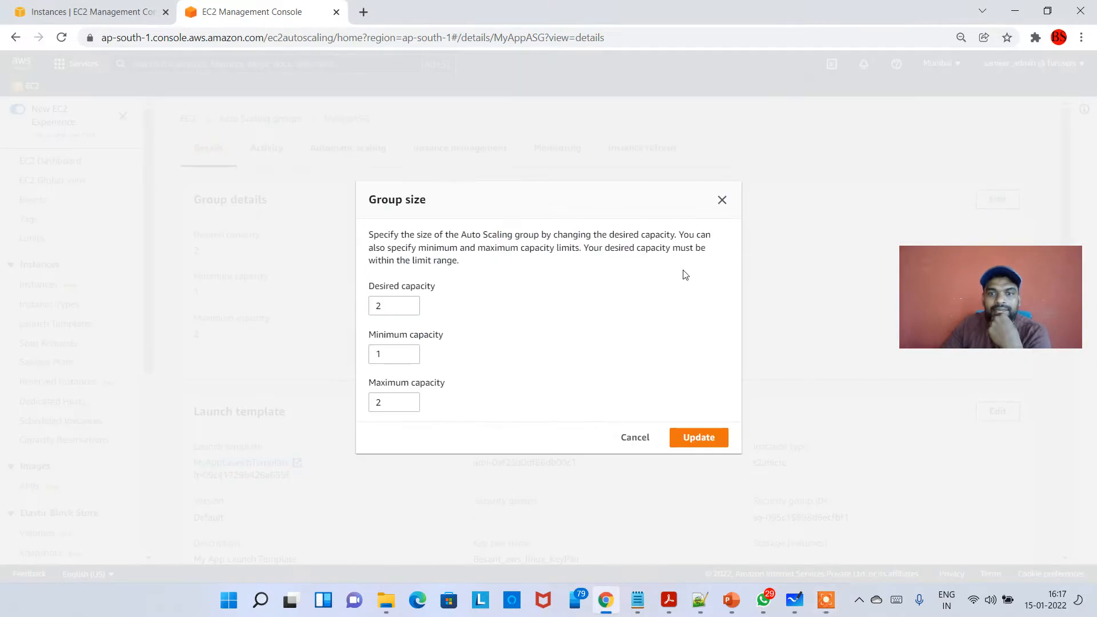
pyautogui.click(408, 309)
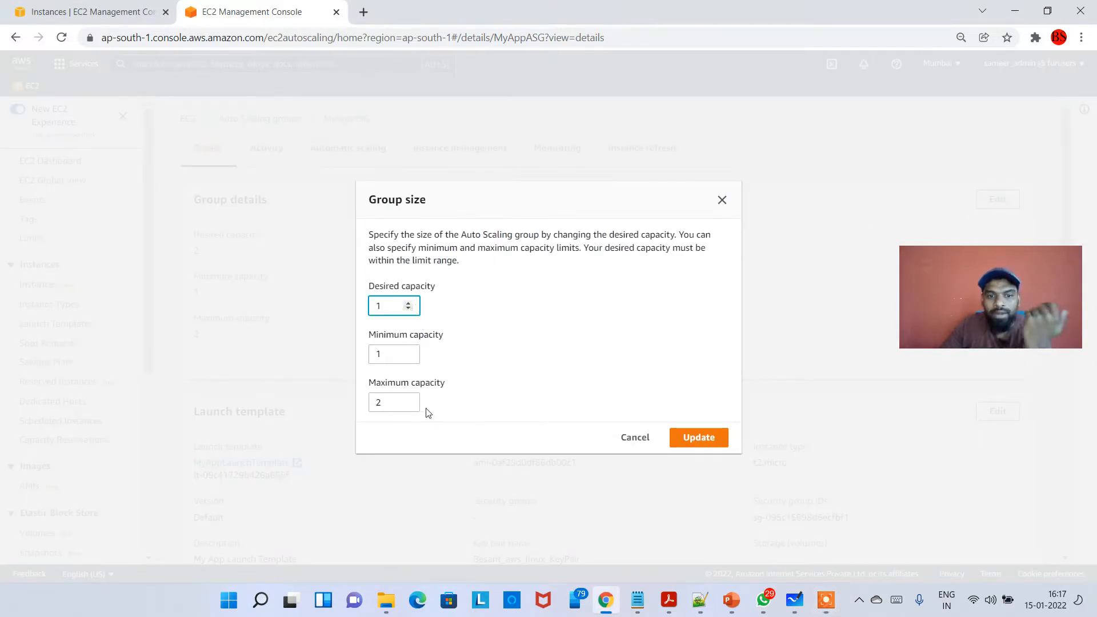
pyautogui.click(408, 405)
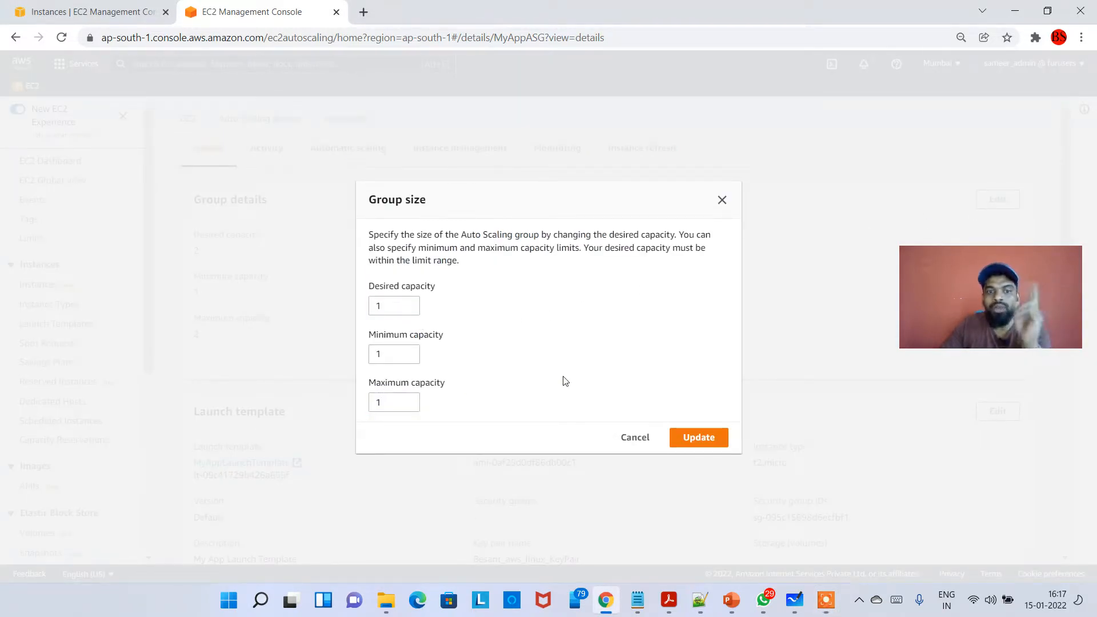
pyautogui.click(692, 448)
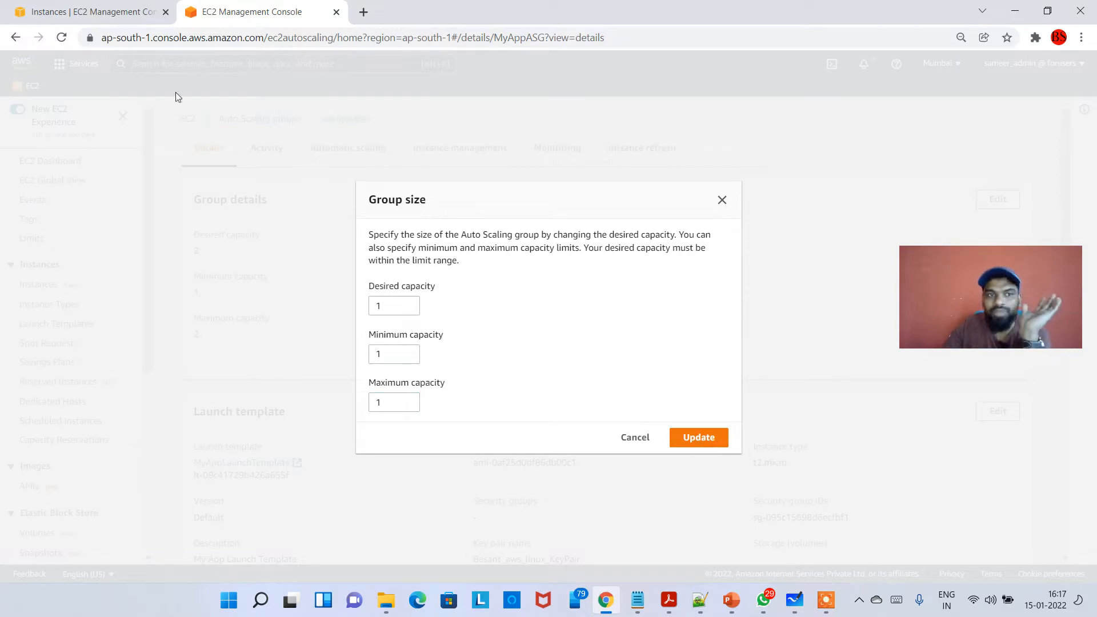
# - Check the IDs of the running instances and apply the MyAppASG group size update
pyautogui.click(86, 12)
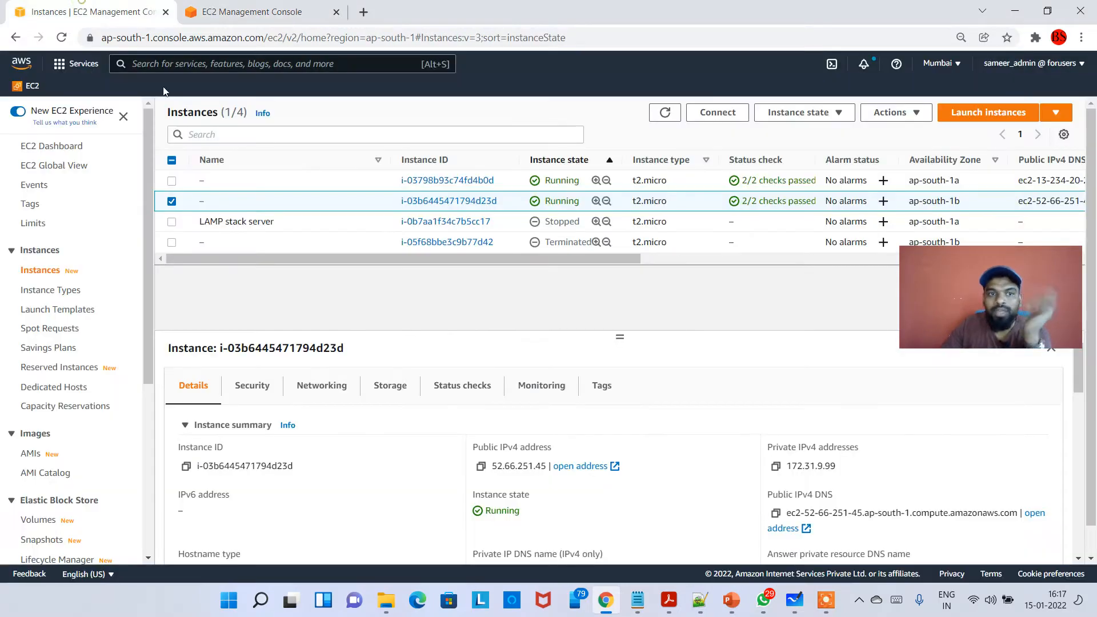
pyautogui.click(498, 181)
pyautogui.moveTo(498, 201); pyautogui.dragTo(472, 201)
pyautogui.click(257, 12)
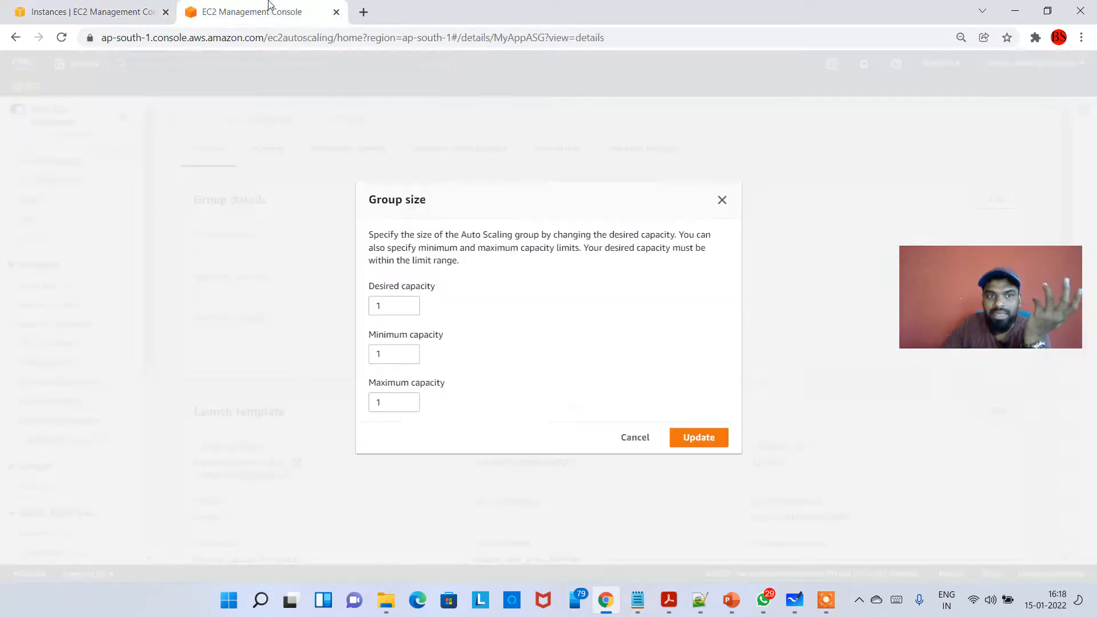
pyautogui.click(694, 438)
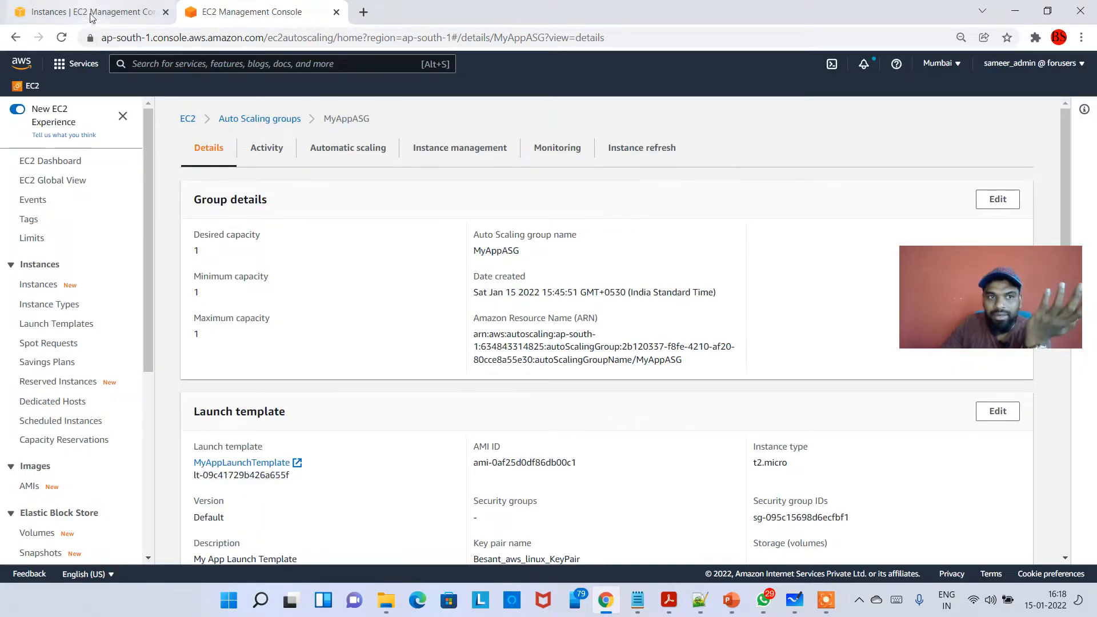
# - Examine the newest entry in MyAppASG's activity history for its start time, status and affected instance ID
pyautogui.click(262, 159)
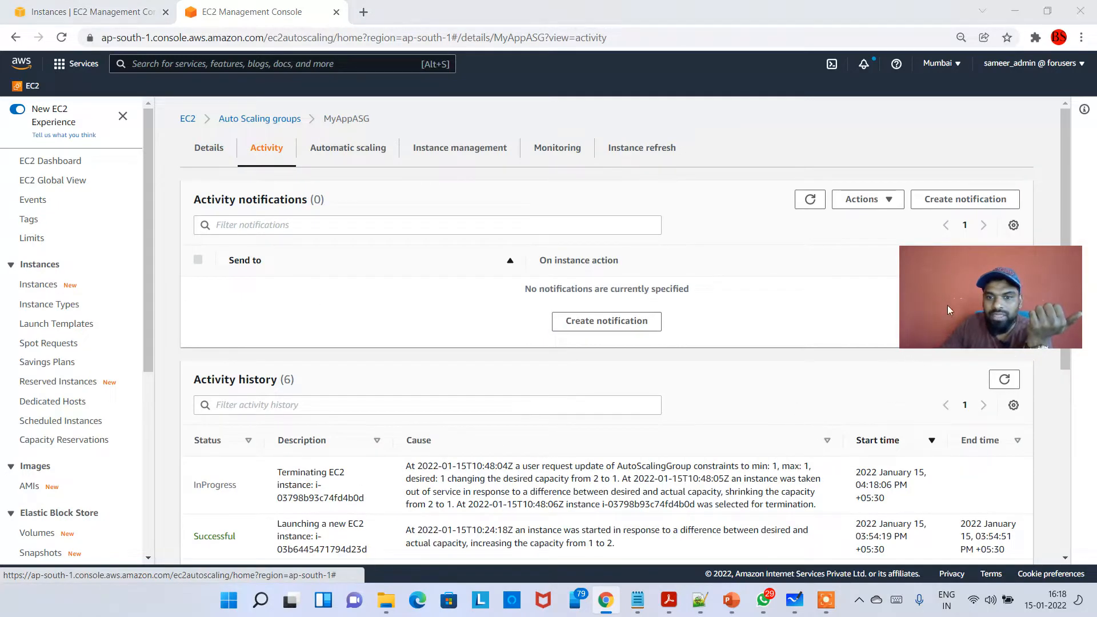
pyautogui.moveTo(948, 306); pyautogui.dragTo(896, 256)
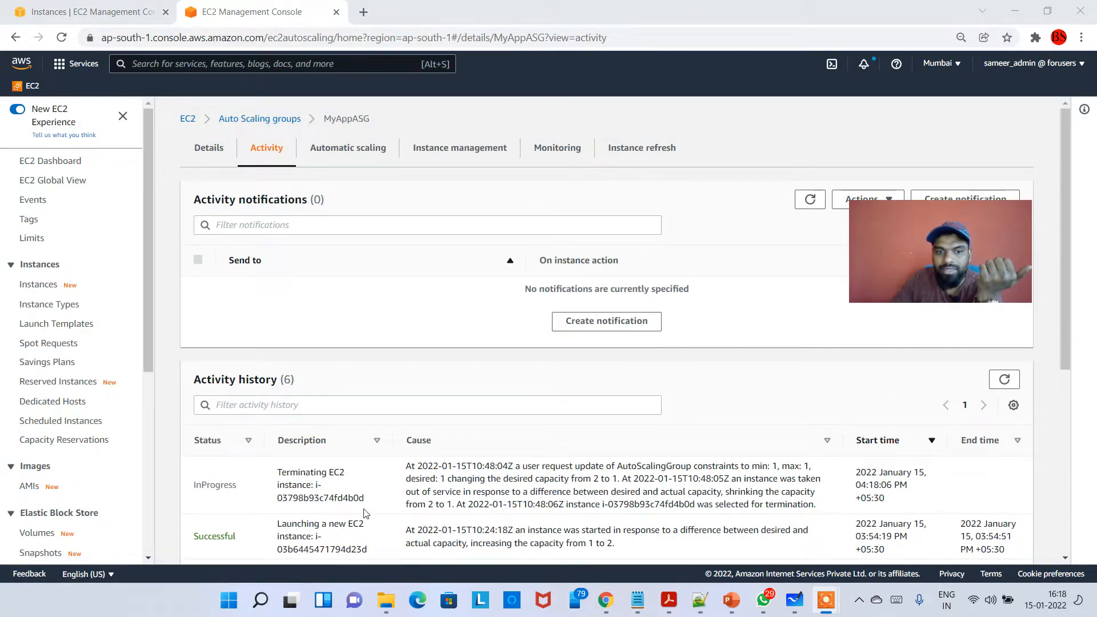
pyautogui.moveTo(862, 485); pyautogui.dragTo(908, 486)
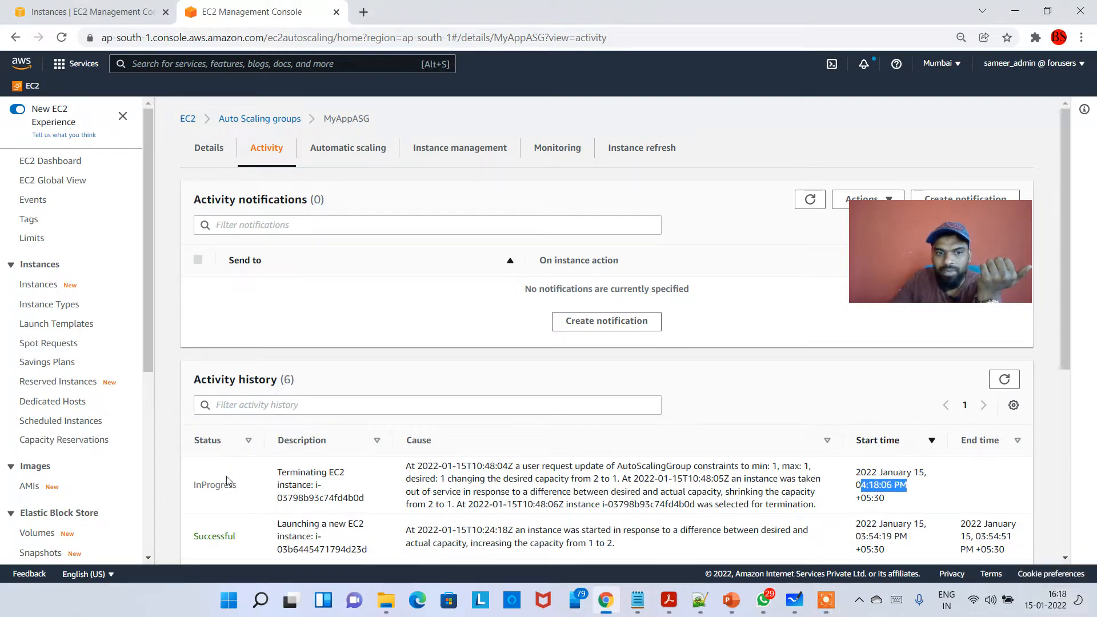
pyautogui.click(360, 498)
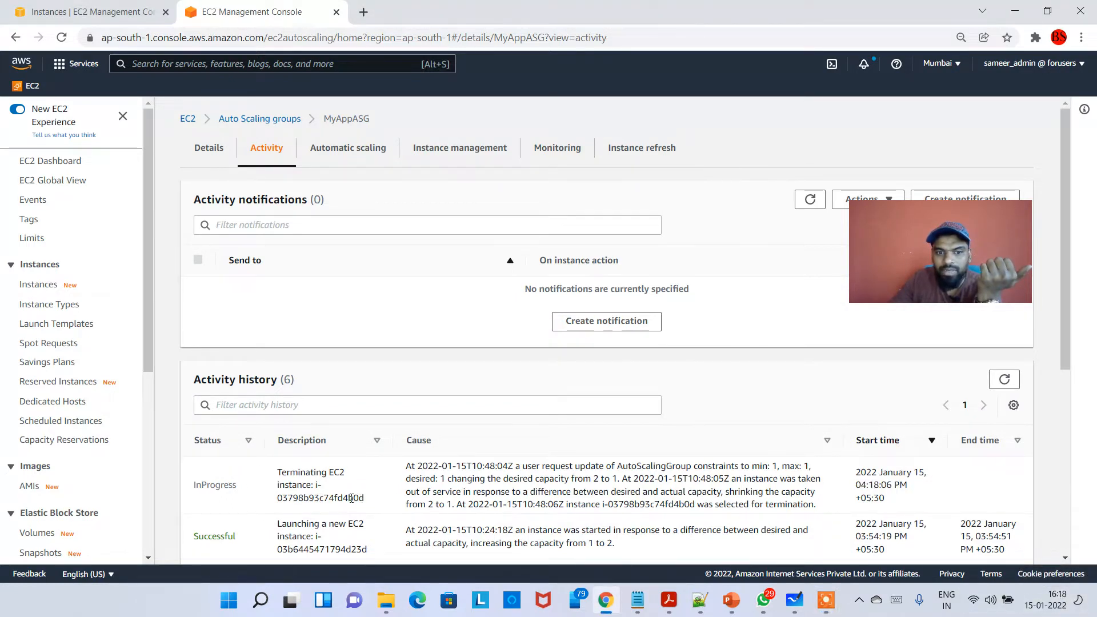
pyautogui.moveTo(364, 499); pyautogui.dragTo(343, 498)
# - Refresh the EC2 instances list and check the states of the two Auto Scaling group instances
pyautogui.click(57, 7)
pyautogui.moveTo(896, 244); pyautogui.dragTo(897, 292)
pyautogui.click(665, 112)
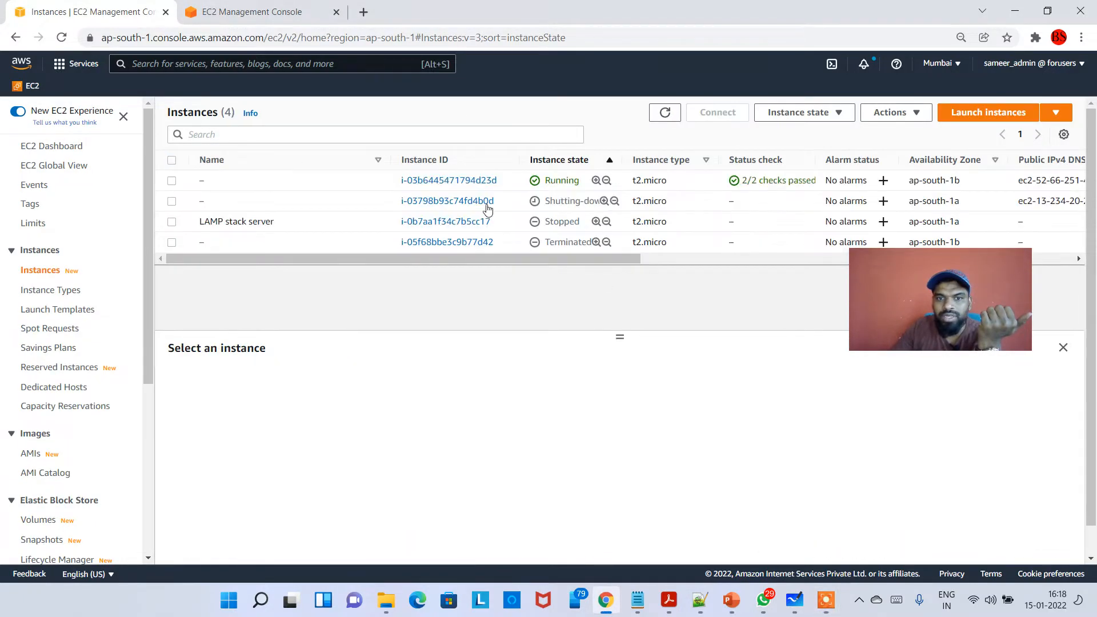
pyautogui.moveTo(551, 201); pyautogui.dragTo(583, 201)
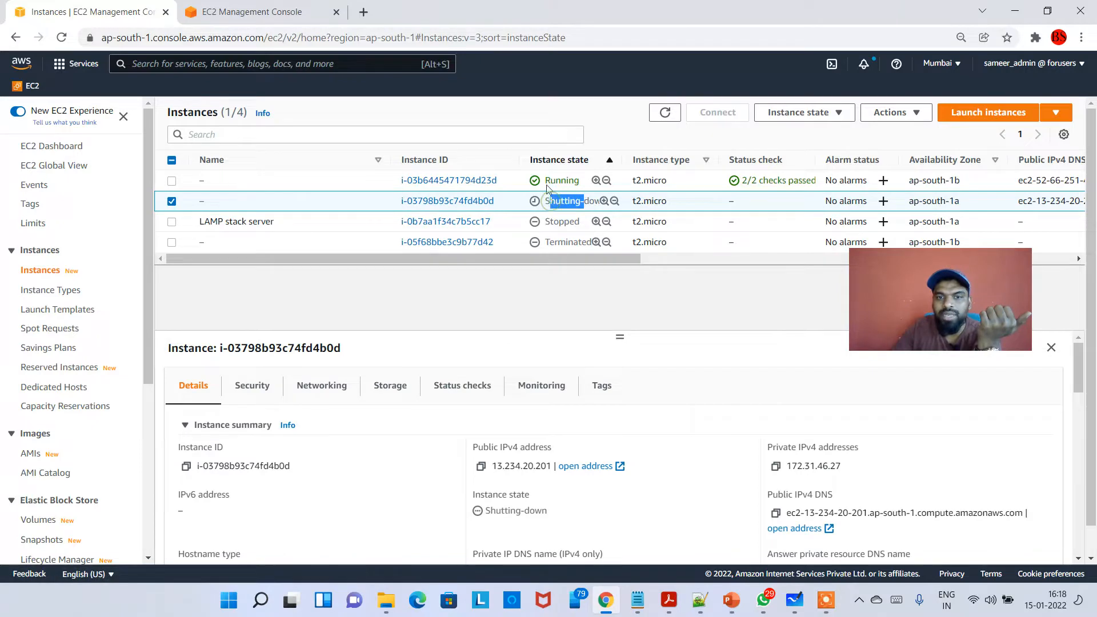
pyautogui.moveTo(501, 180); pyautogui.dragTo(394, 182)
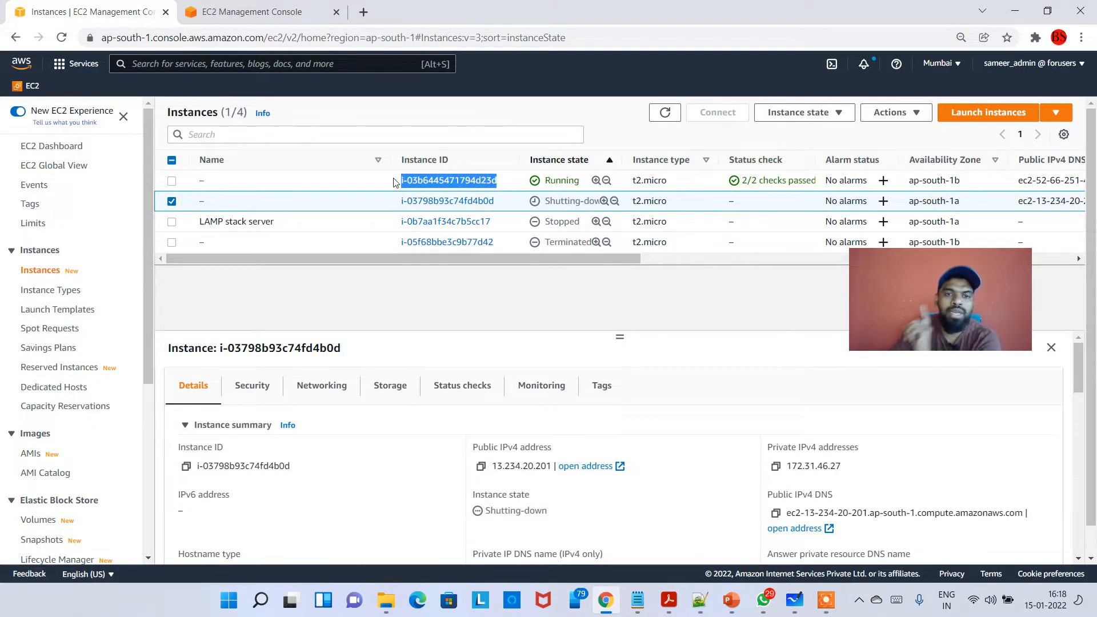
pyautogui.click(395, 182)
# - Return to the MyAppASG details and review the desired capacity and launch template settings
pyautogui.click(251, 11)
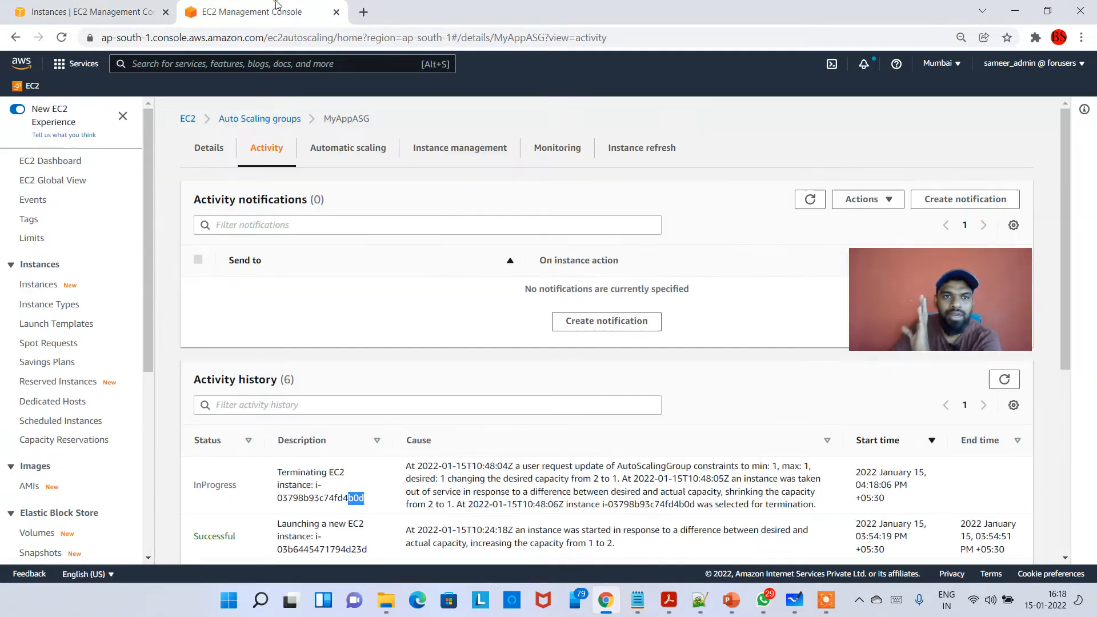
pyautogui.click(214, 150)
pyautogui.moveTo(200, 251); pyautogui.dragTo(184, 256)
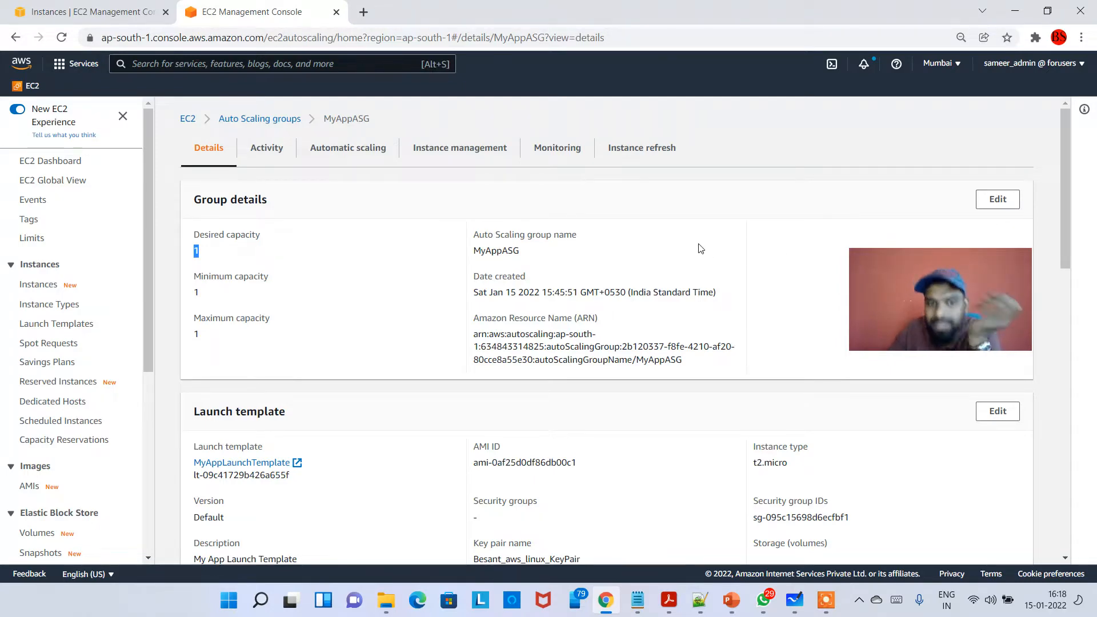
pyautogui.scroll(-1, 704, 251)
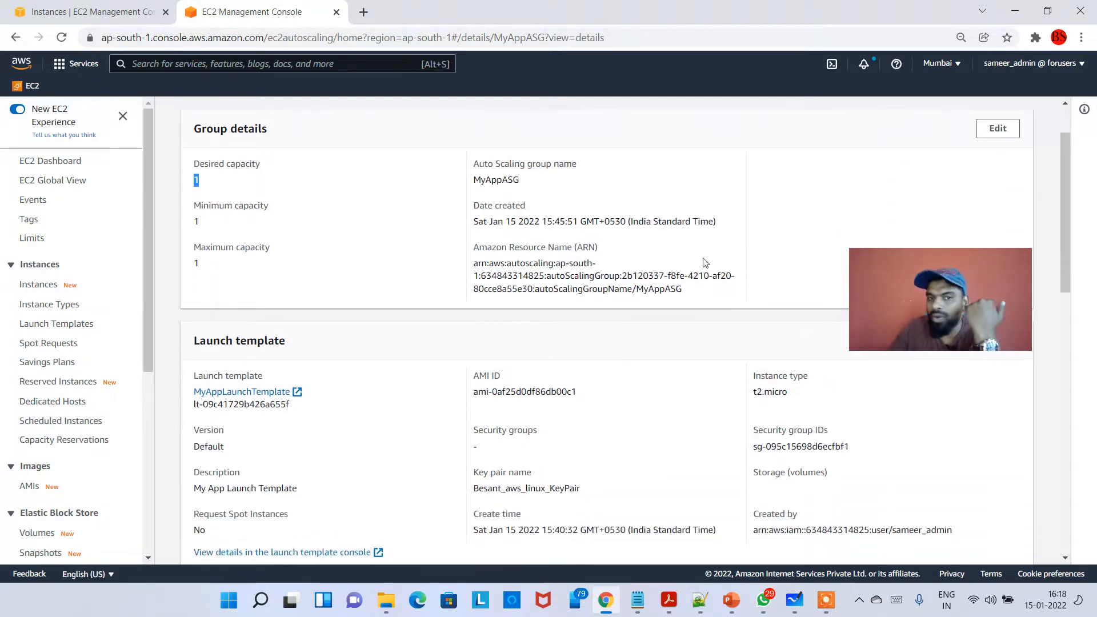
pyautogui.scroll(-3, 704, 268)
pyautogui.scroll(2, 787, 303)
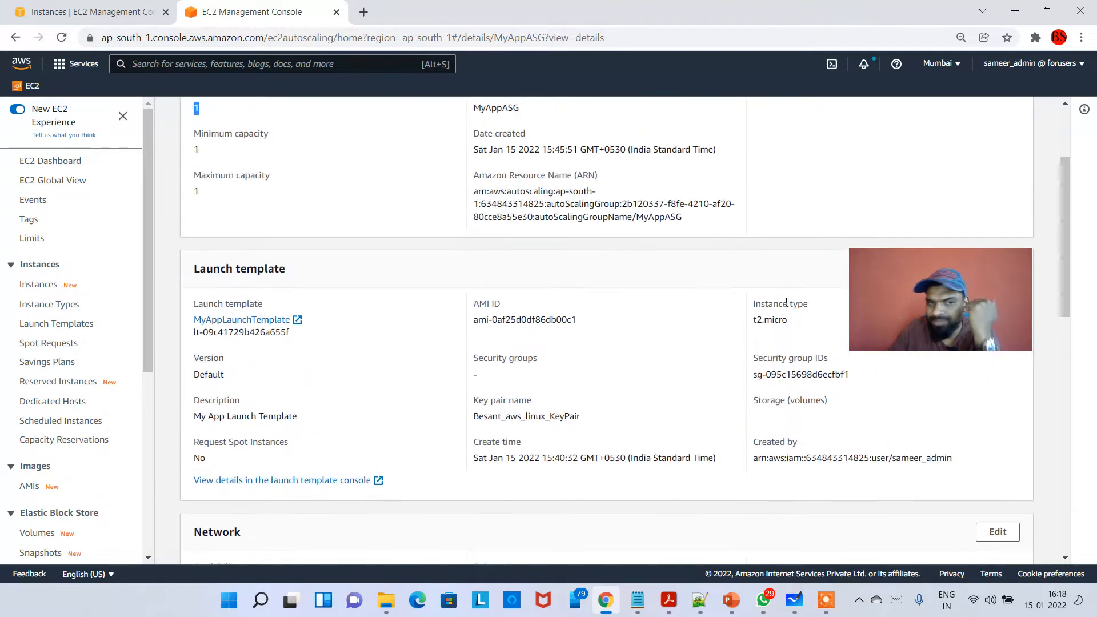
pyautogui.moveTo(922, 294); pyautogui.dragTo(960, 273)
pyautogui.scroll(1, 559, 289)
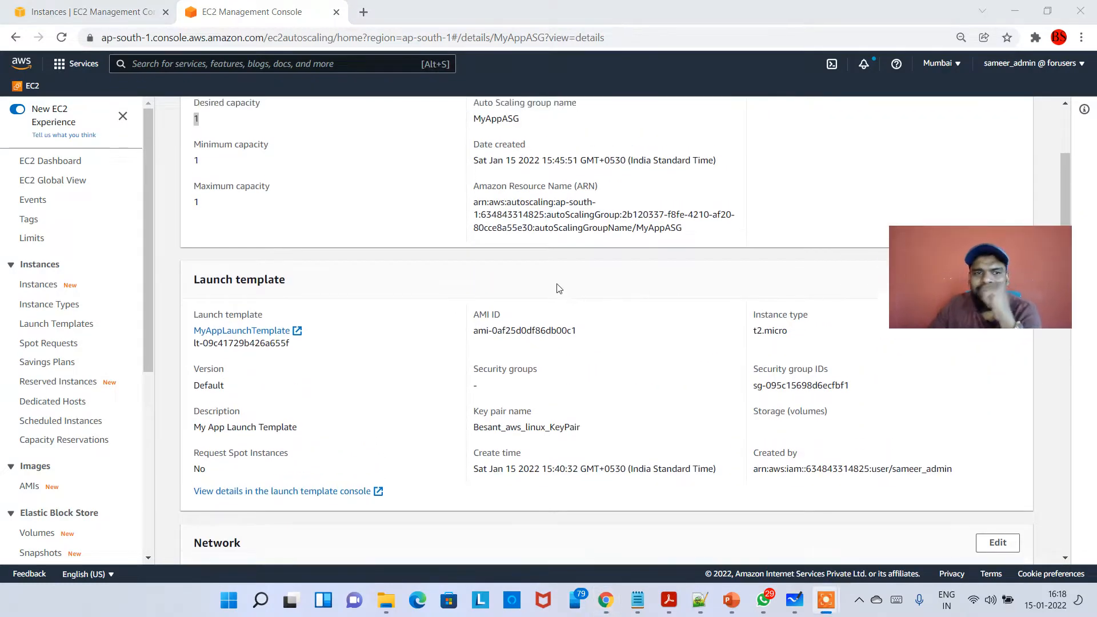
pyautogui.scroll(2, 559, 289)
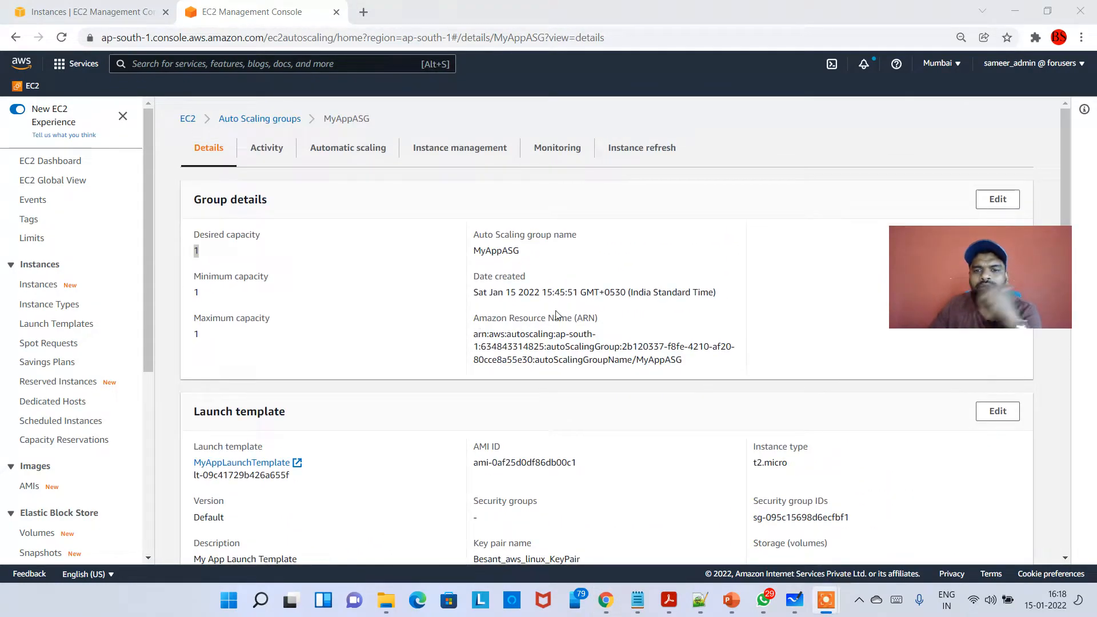
pyautogui.click(424, 233)
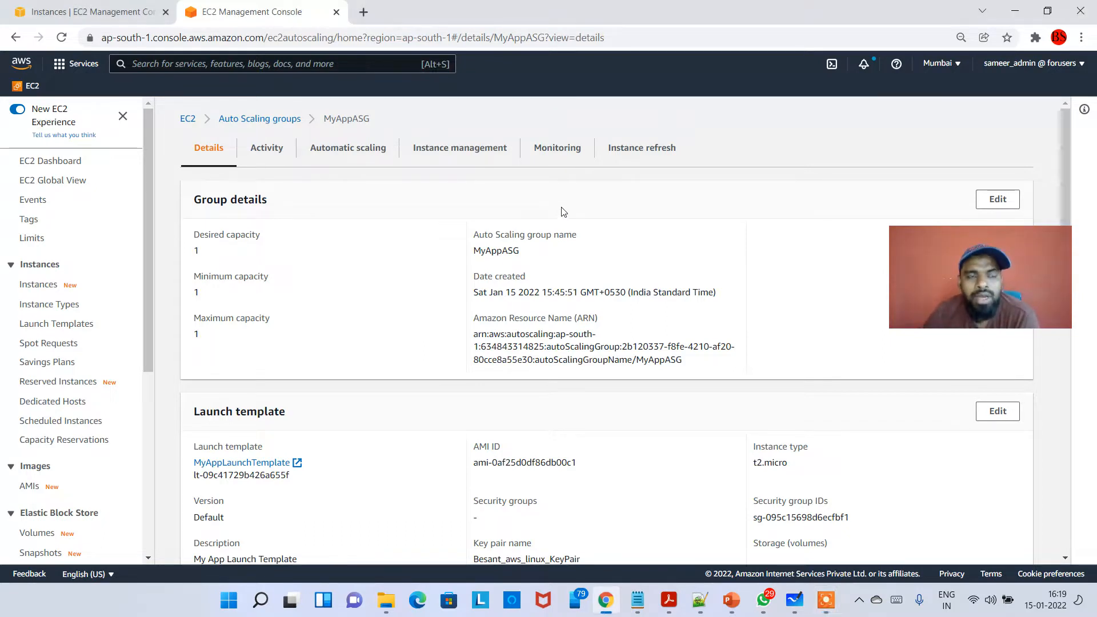
pyautogui.moveTo(960, 263); pyautogui.dragTo(942, 288)
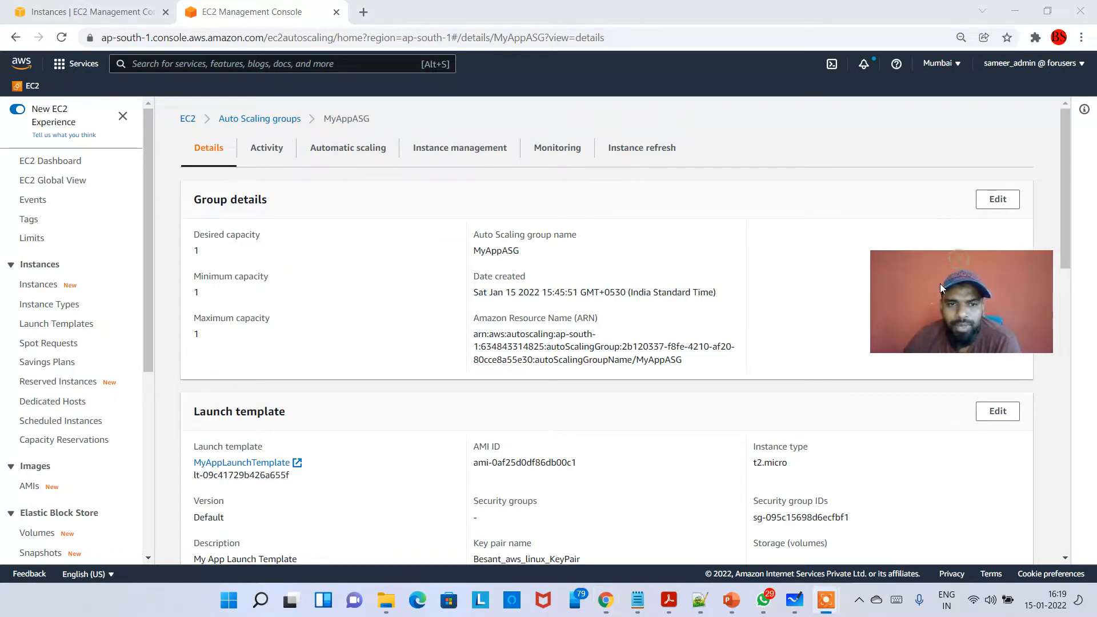
# - Switch to Microsoft Whiteboard and draw two stacked boxes labelled ASG and L.T with the purple pen in a blank area
pyautogui.click(795, 600)
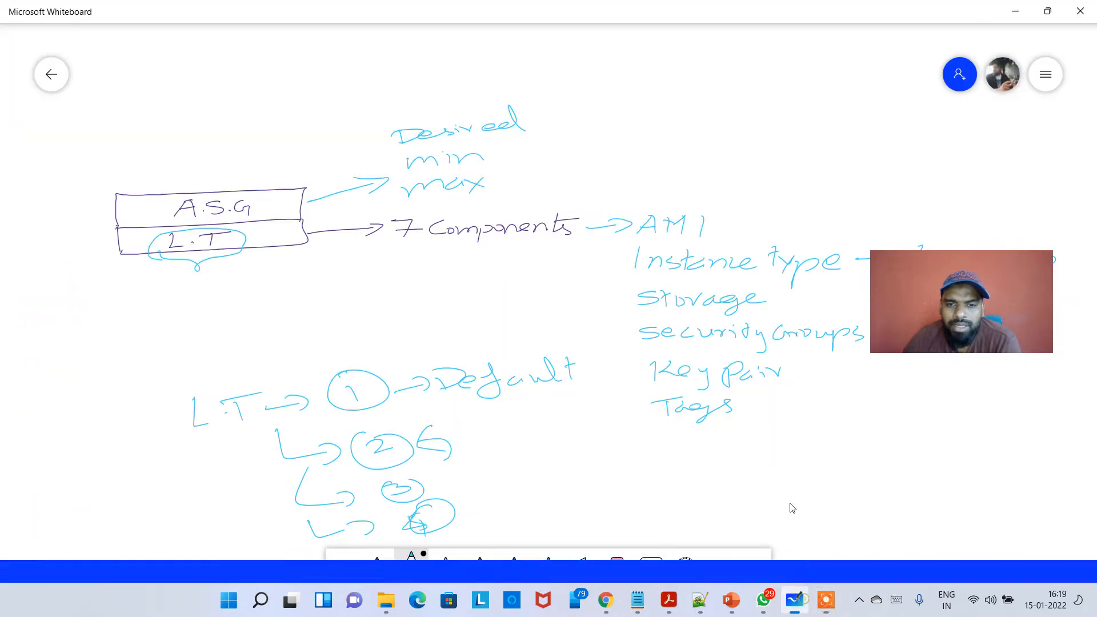
pyautogui.scroll(-3, 610, 372)
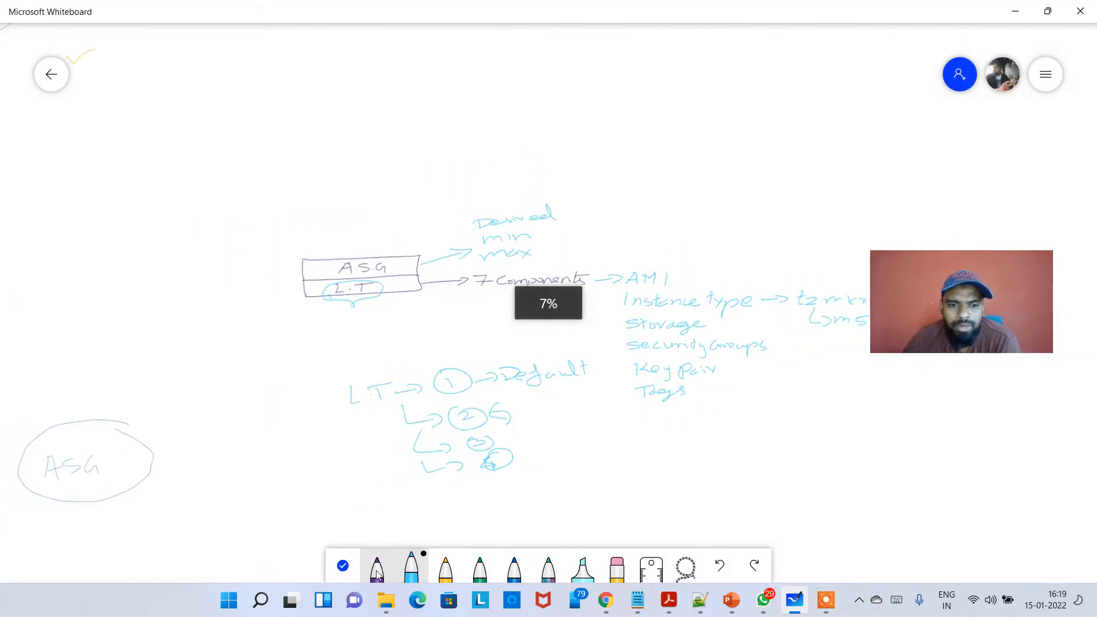
pyautogui.click(344, 568)
pyautogui.moveTo(460, 394); pyautogui.dragTo(417, 370)
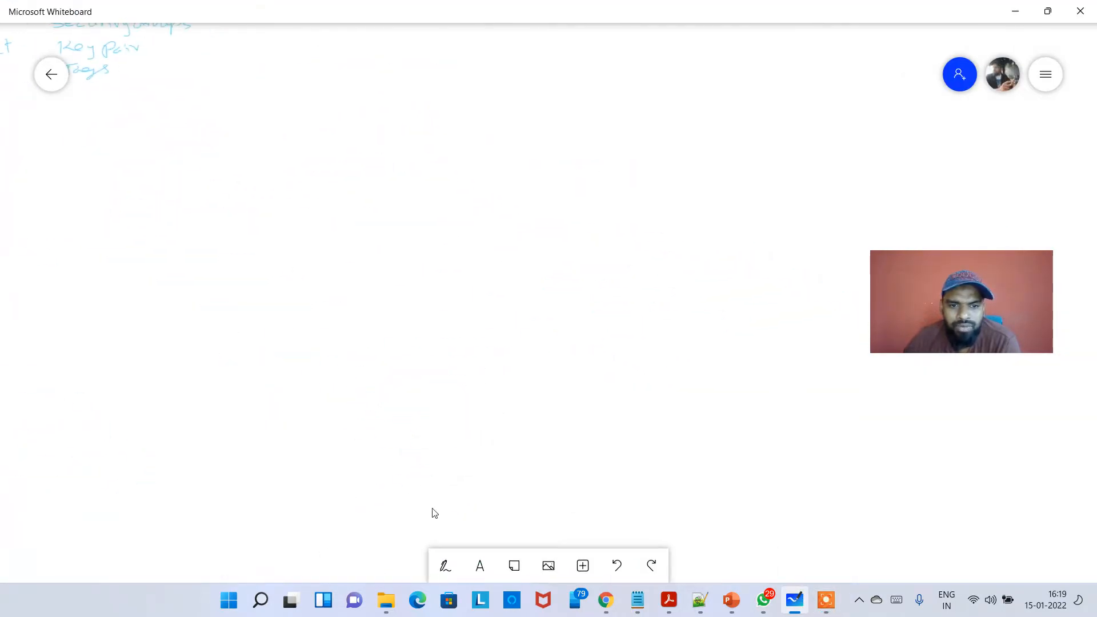
pyautogui.click(445, 566)
pyautogui.click(377, 563)
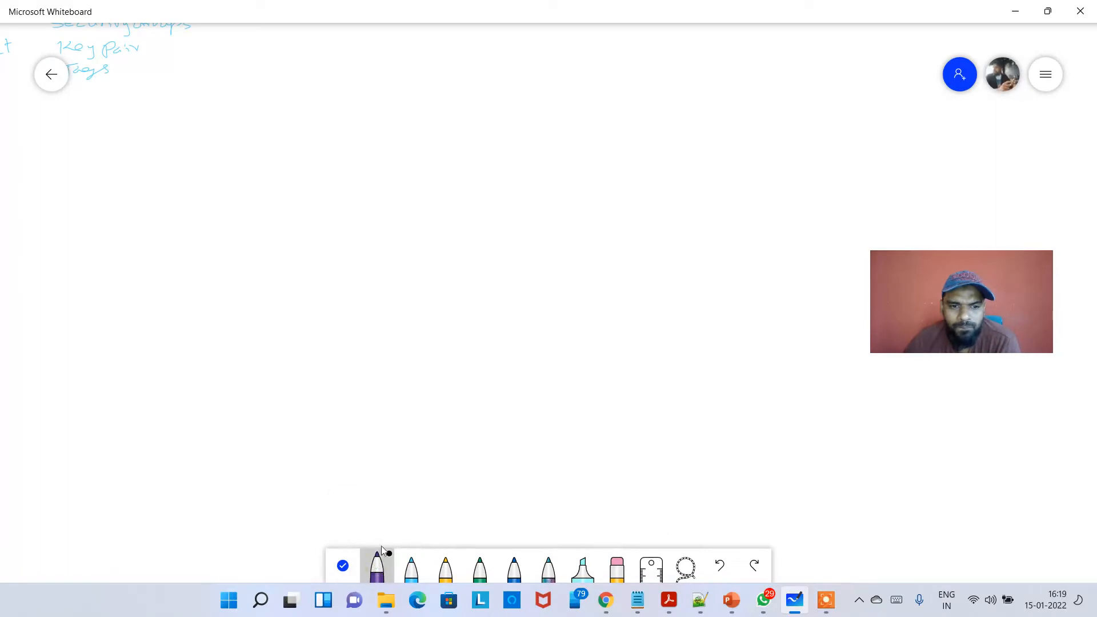
pyautogui.click(381, 571)
pyautogui.click(382, 572)
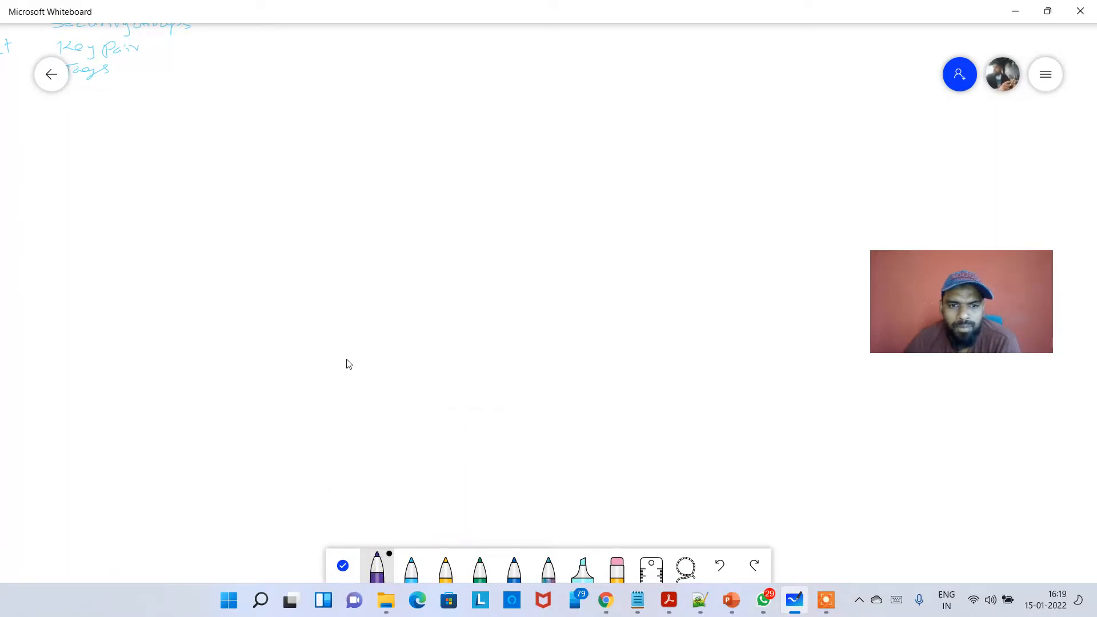
pyautogui.scroll(1, 355, 364)
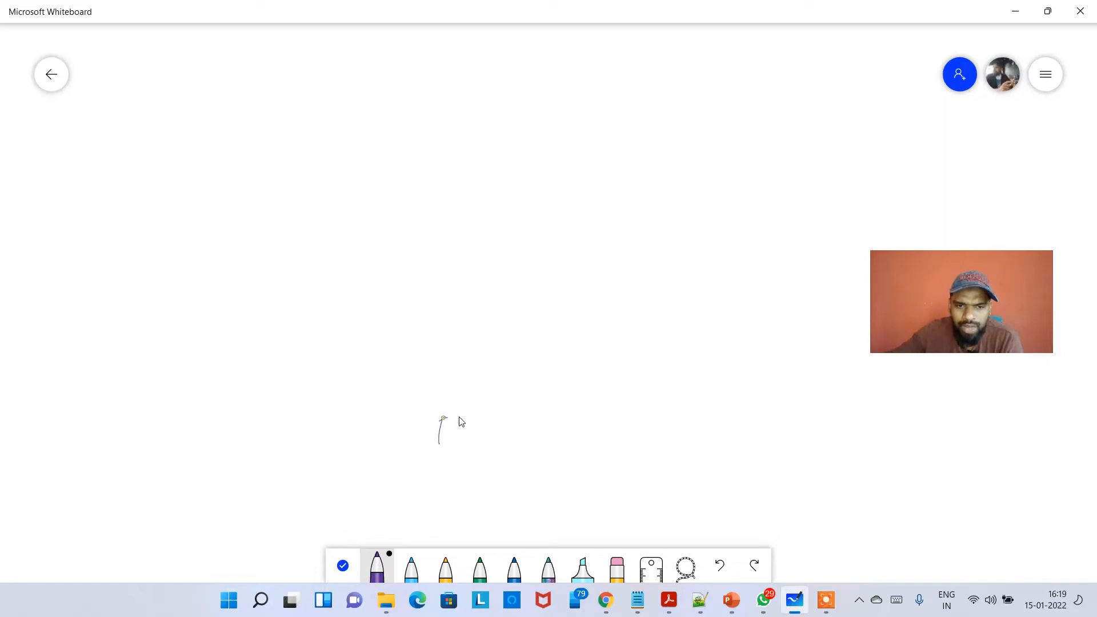
pyautogui.moveTo(460, 418); pyautogui.dragTo(609, 428)
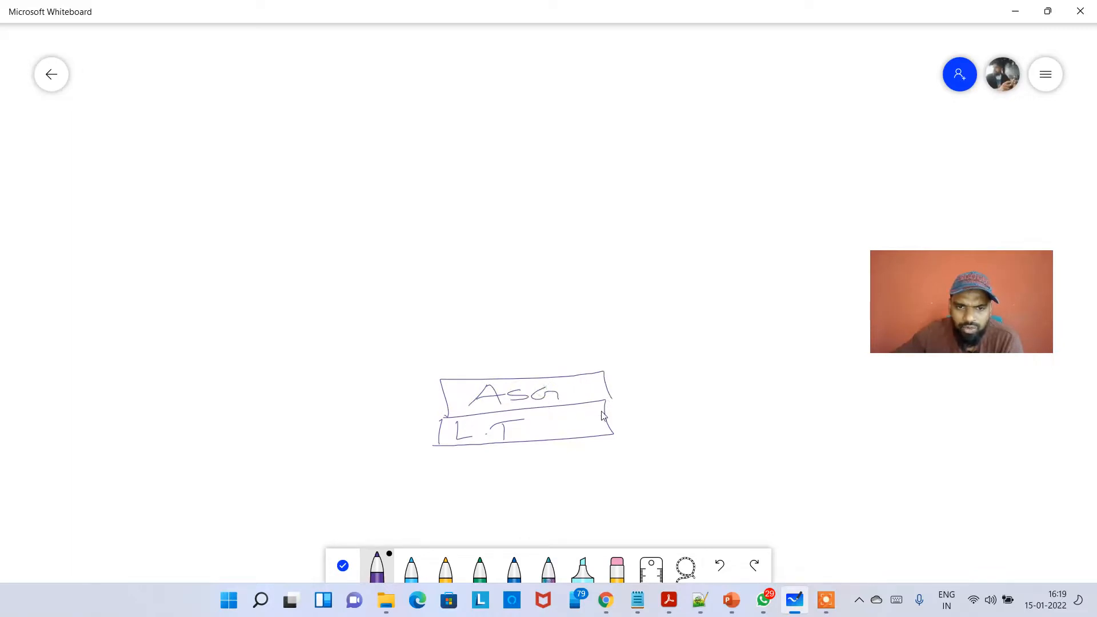
# - Draw an arrow from L.T to AMI, Instance type, Storage, Security Group and Key Pair, and another from ASG to D.C, M.C and Max.C
pyautogui.moveTo(696, 417)
pyautogui.mouseDown()
pyautogui.moveTo(682, 430)
pyautogui.moveTo(751, 418)
pyautogui.mouseUp()
pyautogui.moveTo(771, 411); pyautogui.dragTo(775, 423)
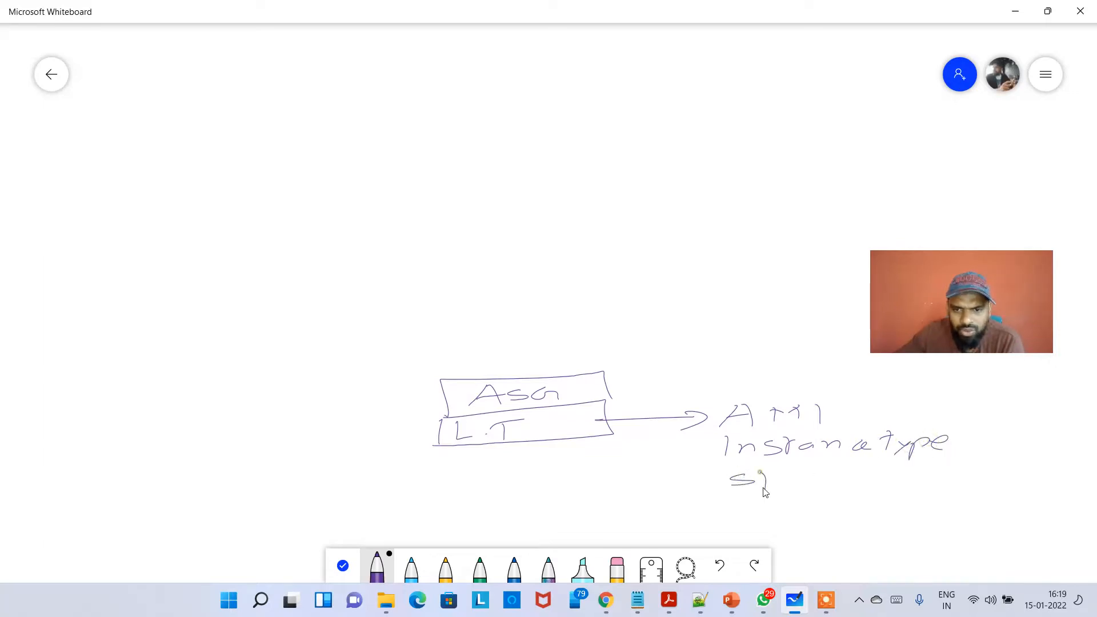
pyautogui.moveTo(854, 479); pyautogui.dragTo(895, 479)
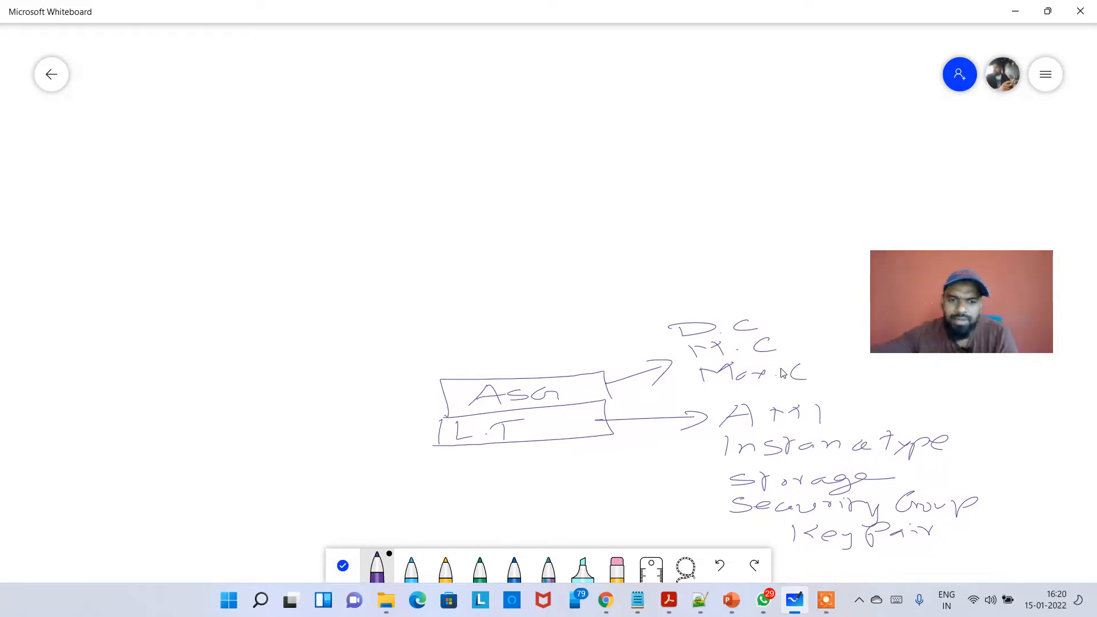
# - Circle the component list and the capacity list in light blue, and add light-blue arrows pointing at the L.T and ASG boxes
pyautogui.click(422, 587)
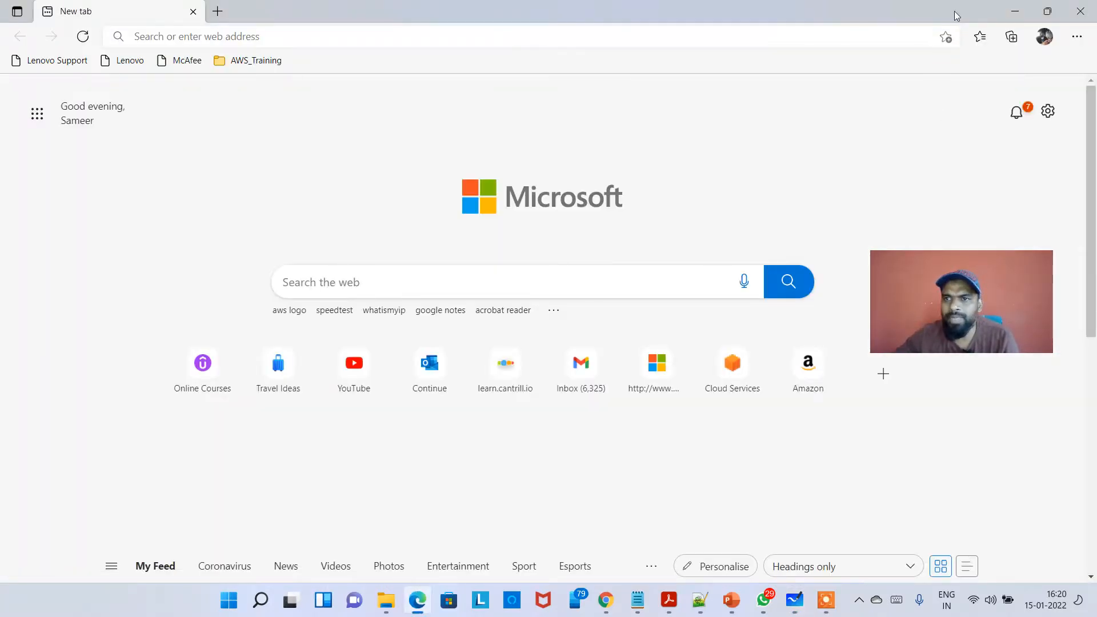
pyautogui.click(1084, 8)
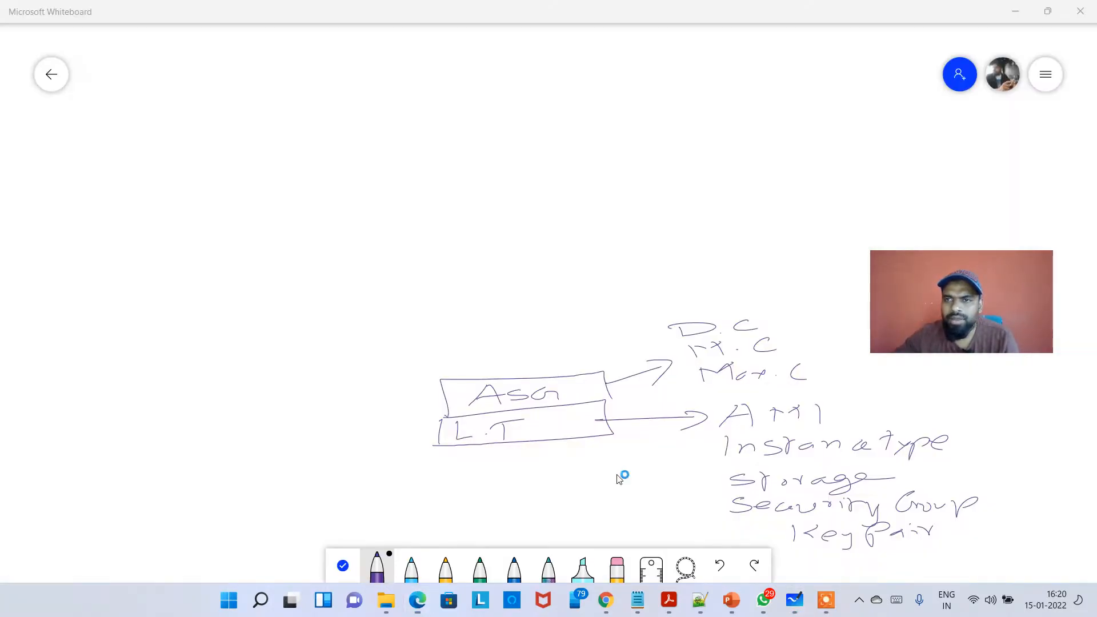
pyautogui.click(411, 567)
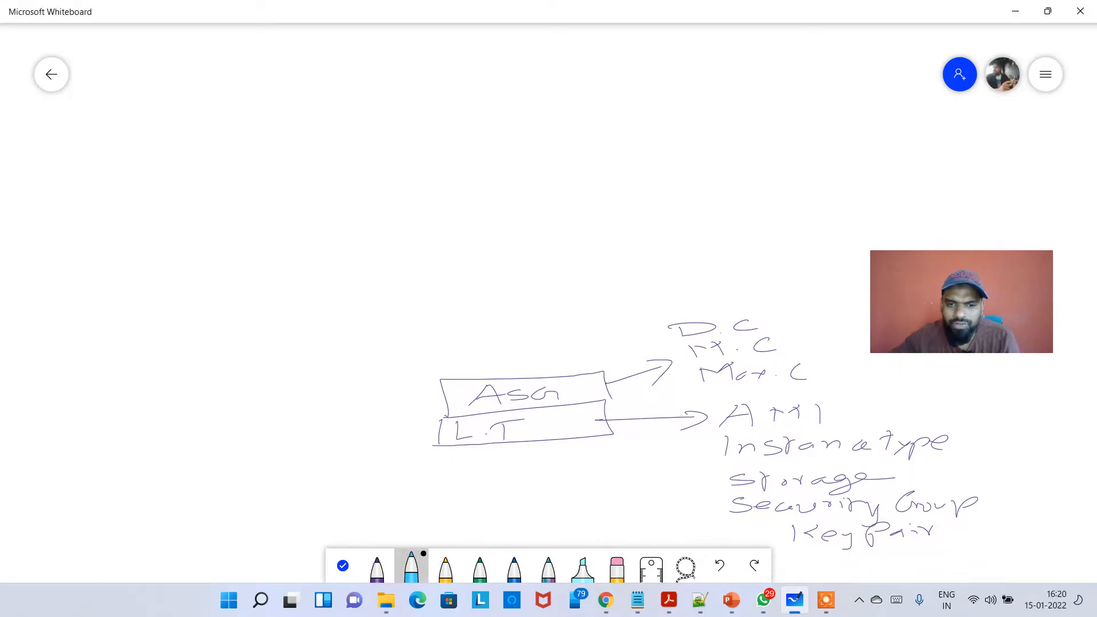
pyautogui.moveTo(844, 400); pyautogui.dragTo(953, 398)
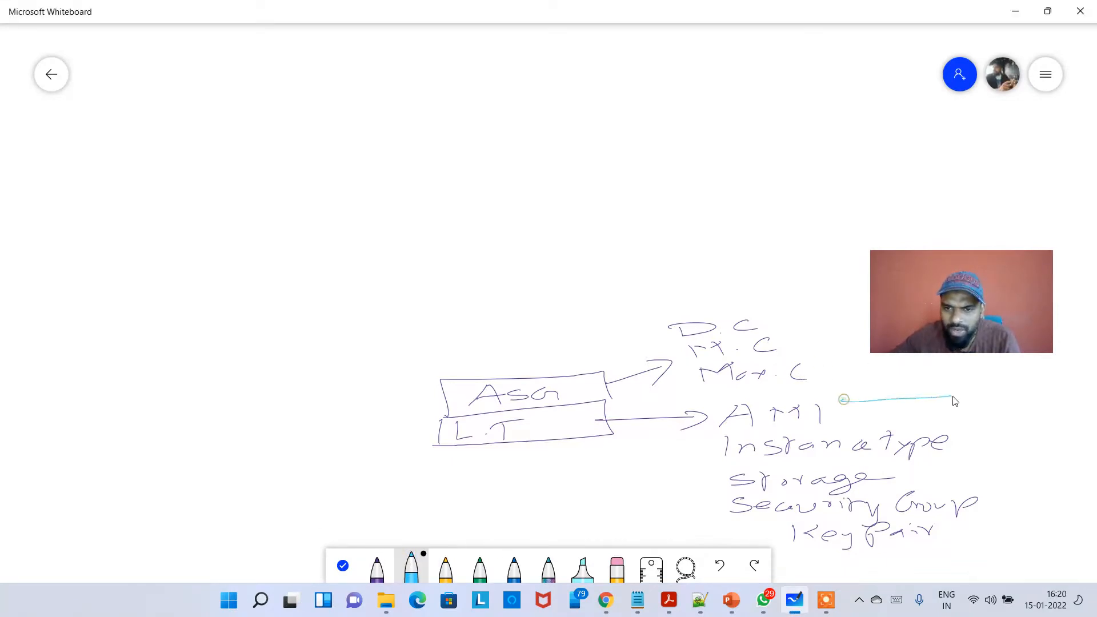
pyautogui.moveTo(915, 565); pyautogui.dragTo(761, 549)
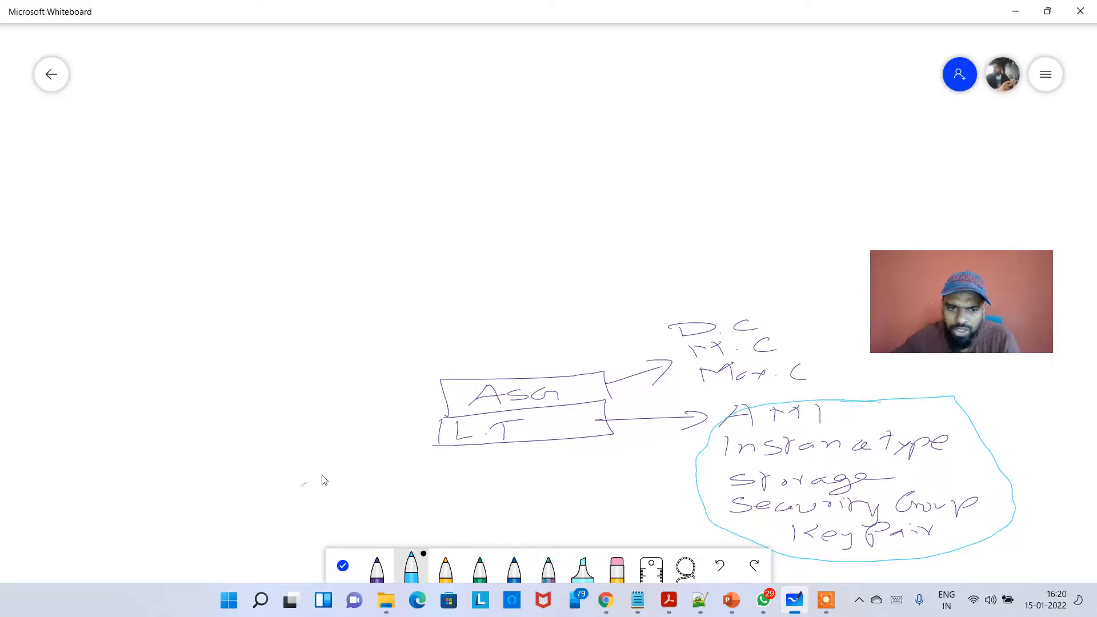
pyautogui.moveTo(322, 478); pyautogui.dragTo(416, 441)
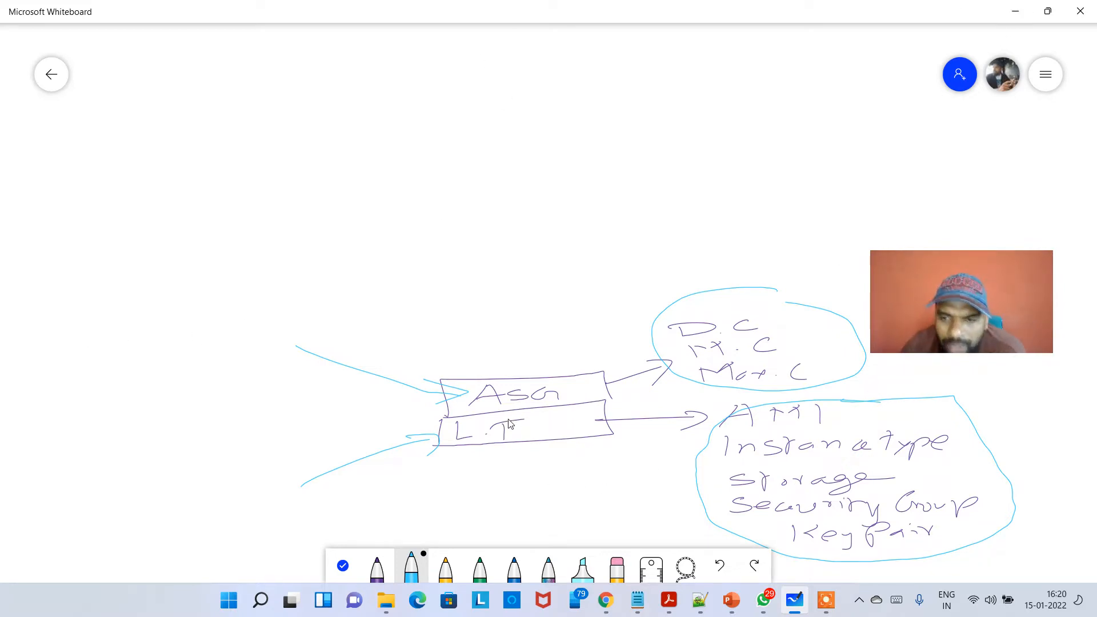
# - Return to the EC2 console and open the list of Auto Scaling groups
pyautogui.click(1014, 11)
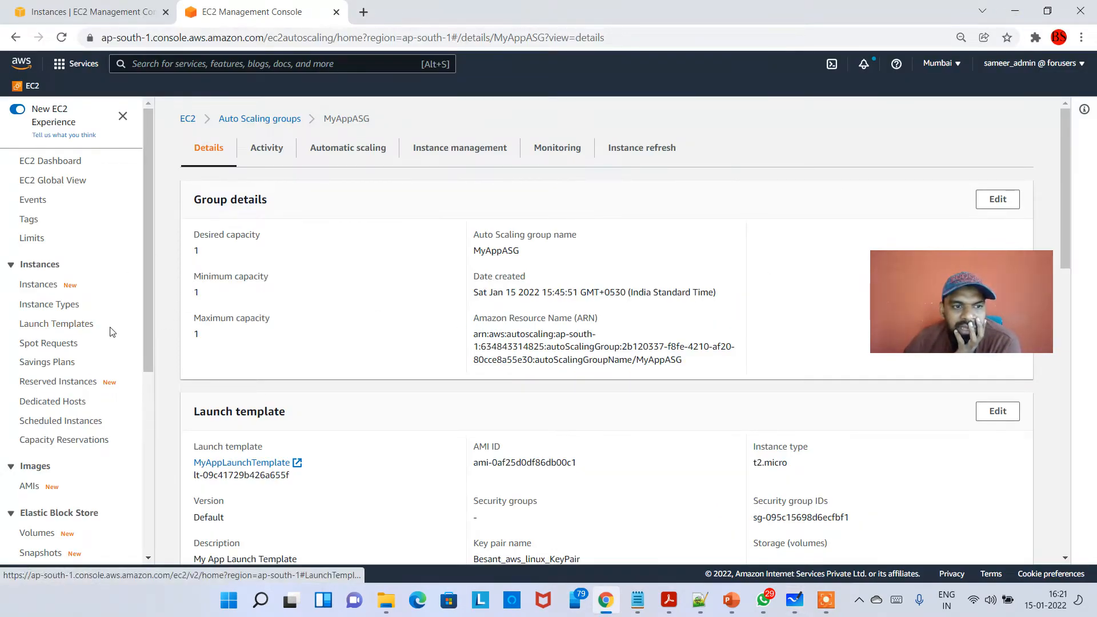
pyautogui.moveTo(96, 324); pyautogui.dragTo(25, 330)
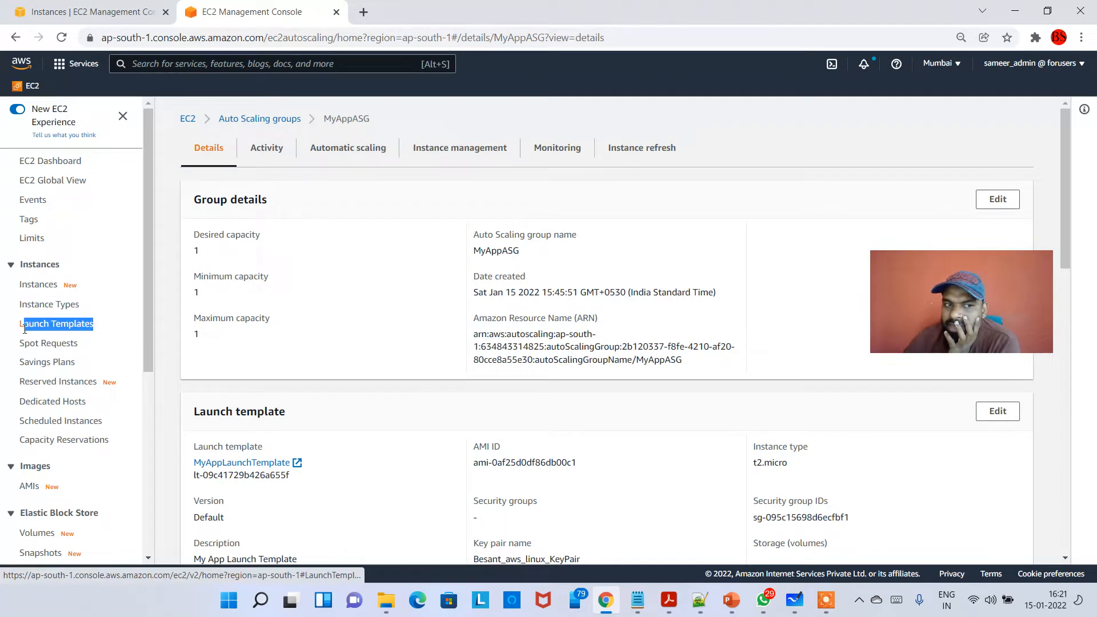
pyautogui.scroll(-5, 58, 343)
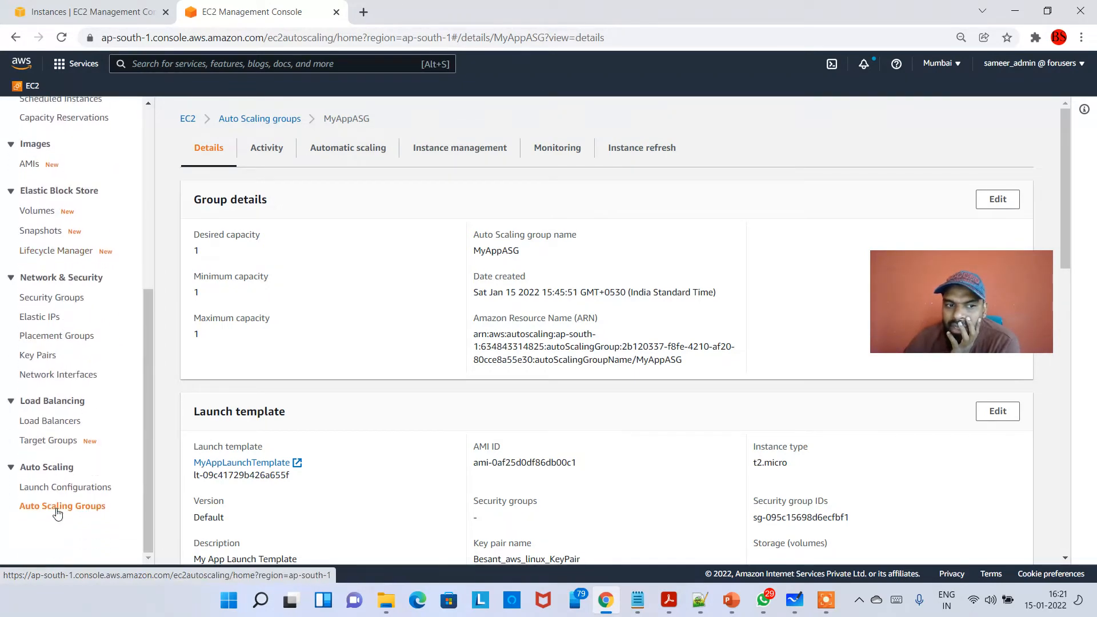
pyautogui.click(58, 513)
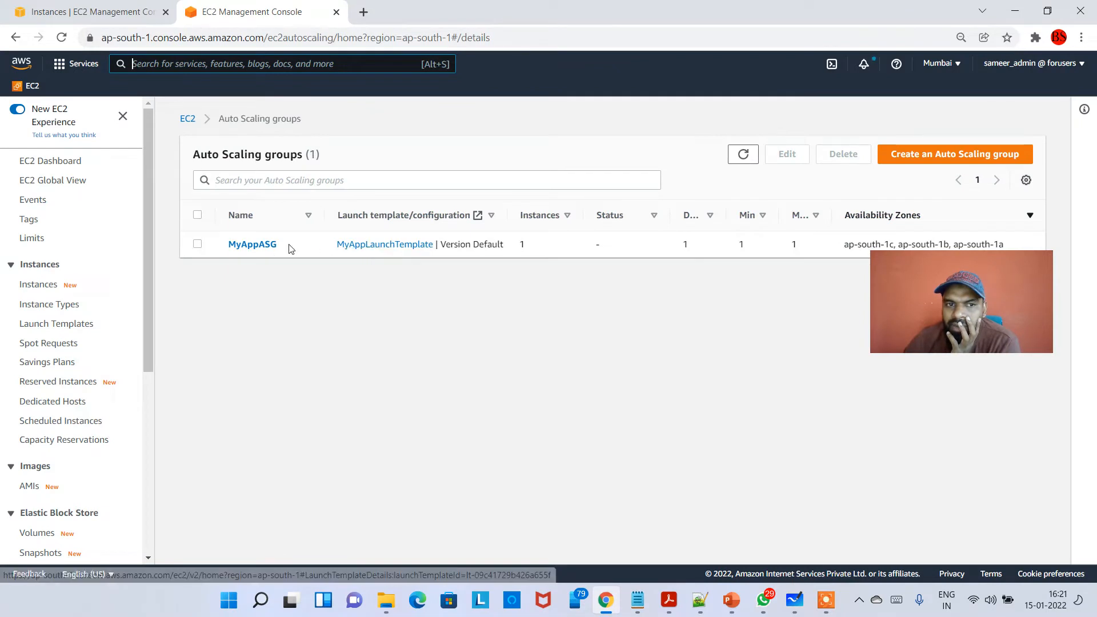
# - Select the MyAppASG group and open the details of its launch template, MyAppLaunchTemplate
pyautogui.doubleClick(287, 246)
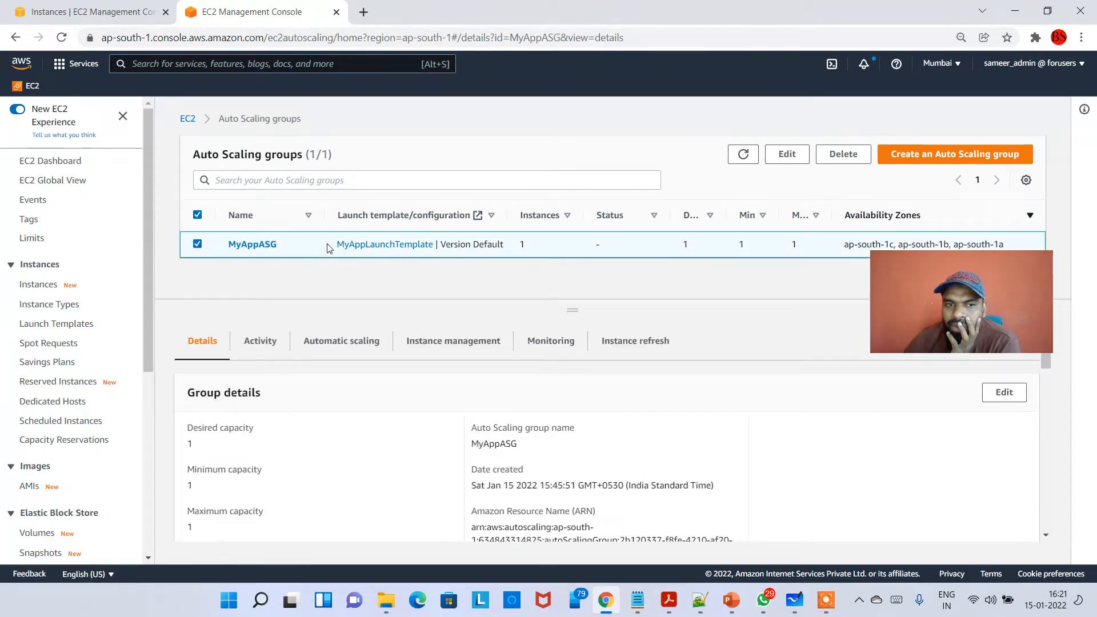
pyautogui.moveTo(328, 245); pyautogui.dragTo(447, 246)
pyautogui.click(428, 273)
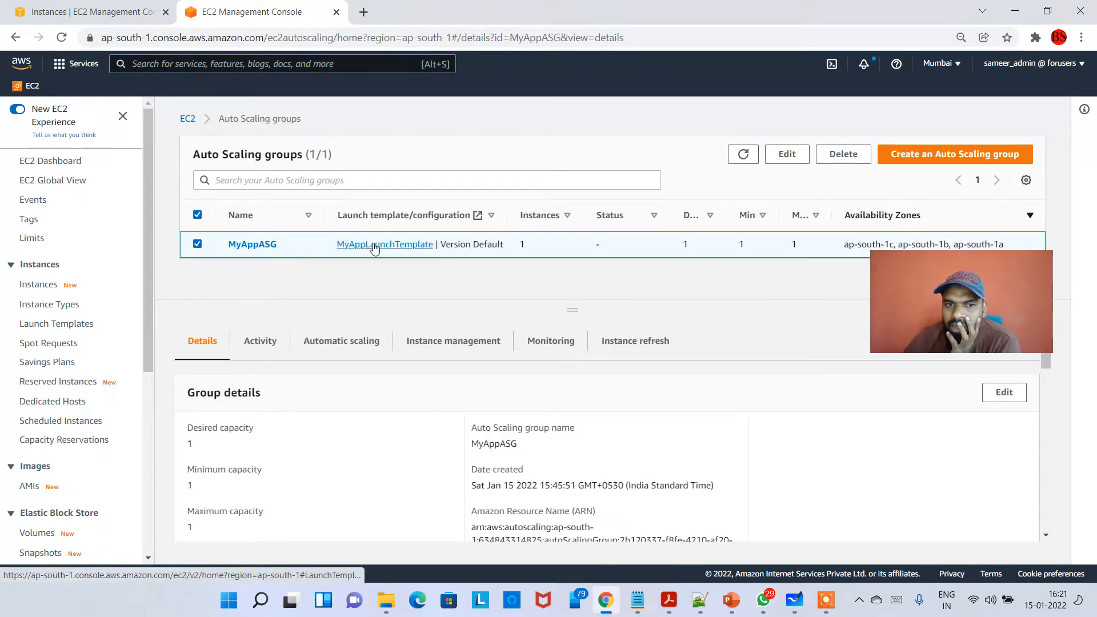
pyautogui.click(374, 244)
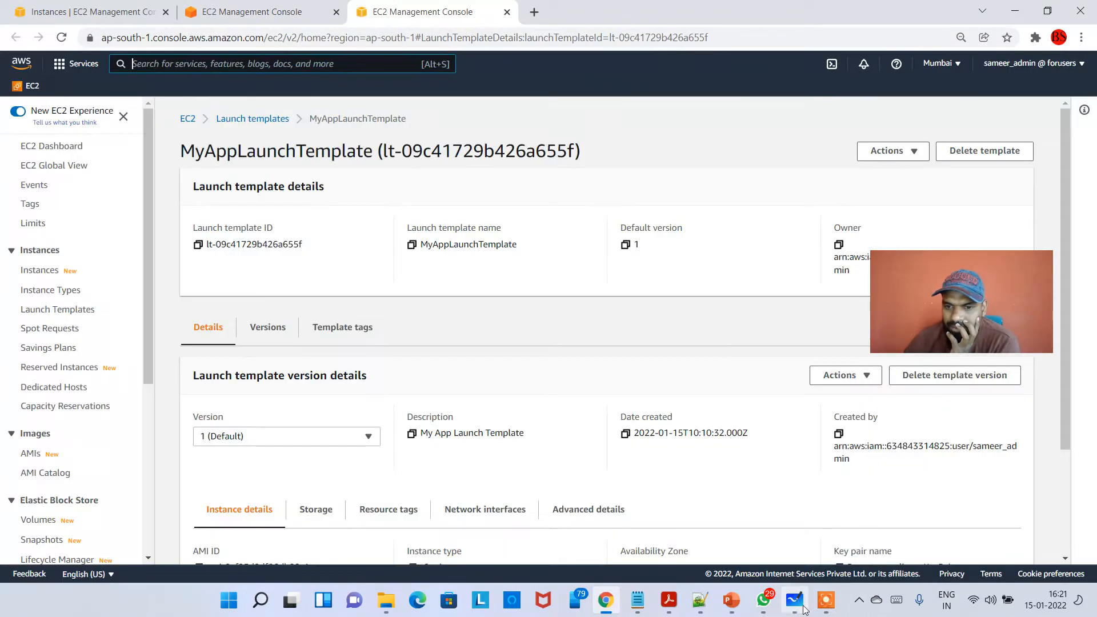
pyautogui.click(826, 601)
pyautogui.click(878, 561)
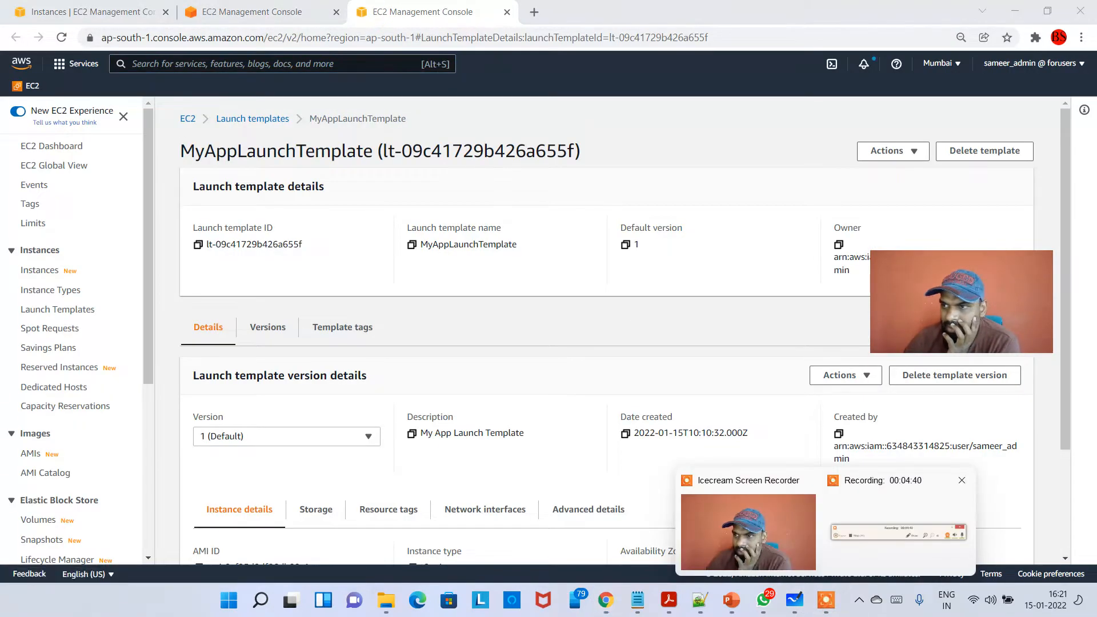
pyautogui.moveTo(947, 313)
pyautogui.mouseDown()
pyautogui.moveTo(1015, 279)
pyautogui.moveTo(945, 307)
pyautogui.mouseUp()
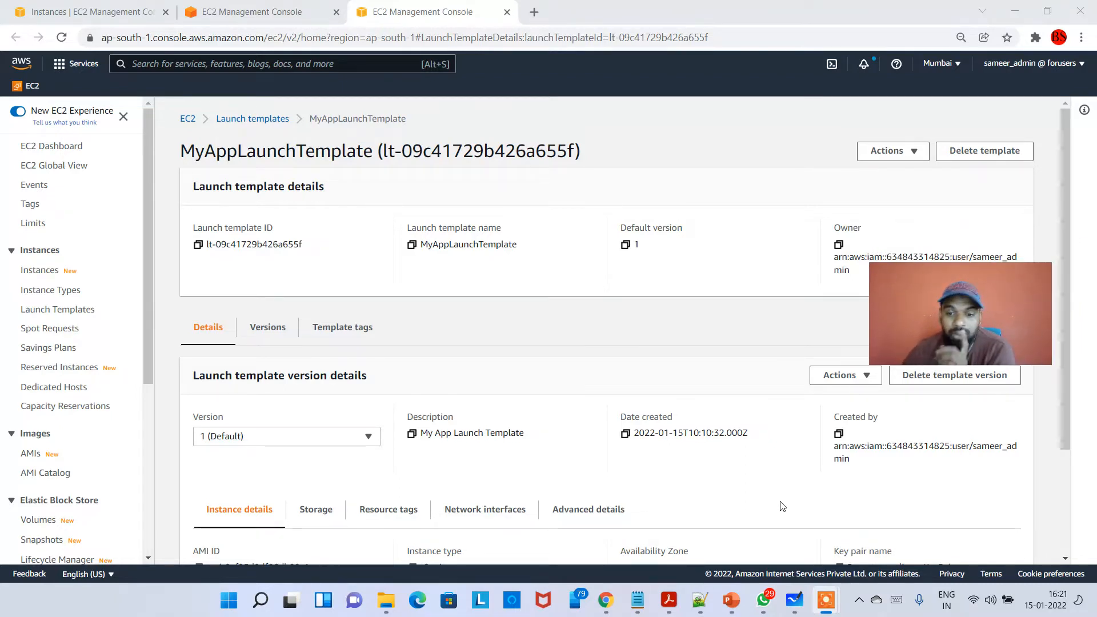
# - Switch to Microsoft Whiteboard and, below the ASG diagram, draw L.T branching into Versions 1 to 4, with 4 circled and arrows back to earlier versions
pyautogui.click(792, 601)
pyautogui.scroll(-2, 386, 565)
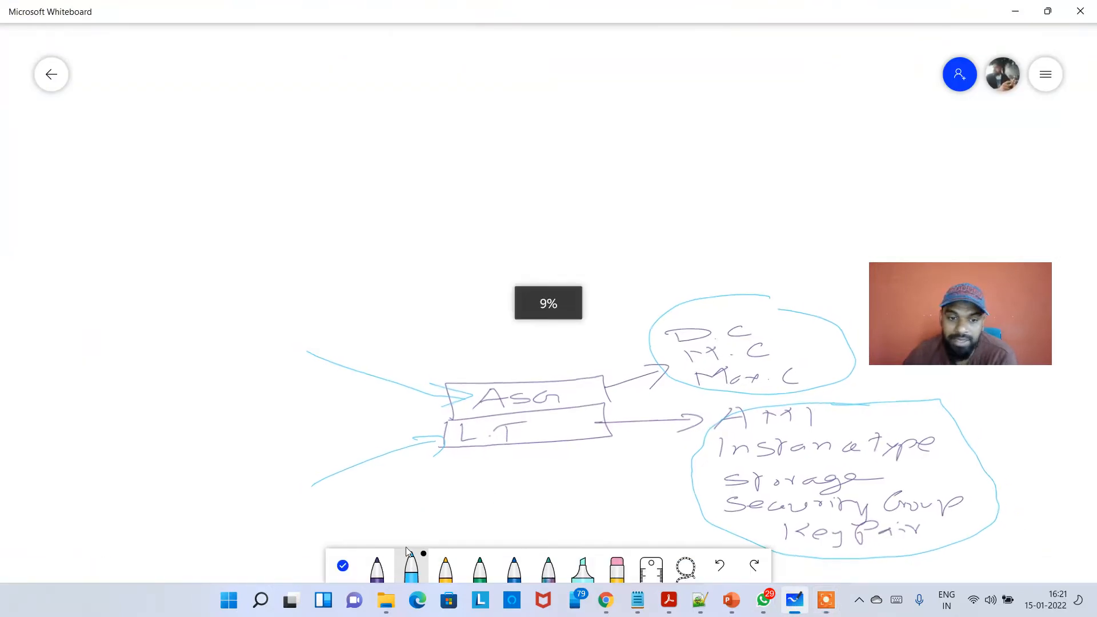
pyautogui.click(343, 566)
pyautogui.moveTo(482, 473); pyautogui.dragTo(320, 254)
pyautogui.moveTo(493, 387); pyautogui.dragTo(354, 294)
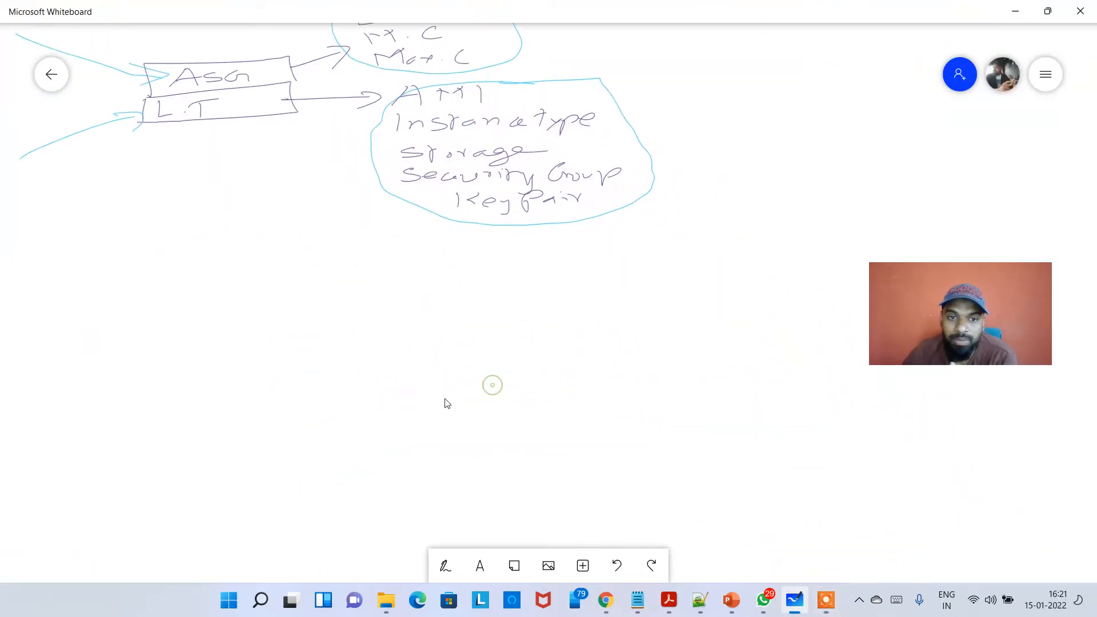
pyautogui.click(447, 566)
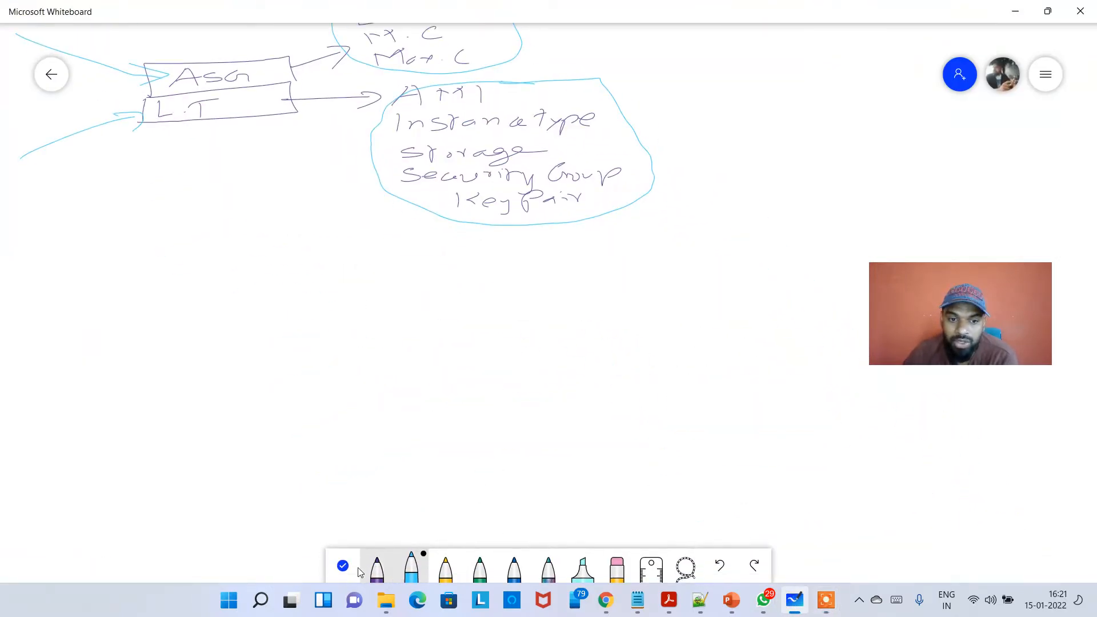
pyautogui.click(387, 573)
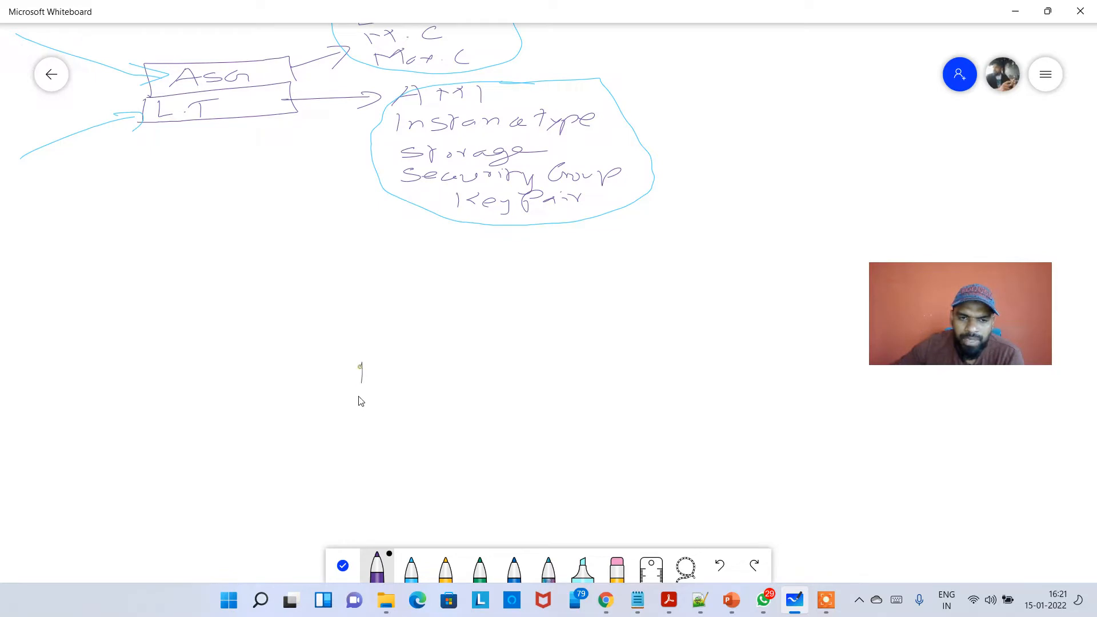
pyautogui.moveTo(501, 386); pyautogui.dragTo(498, 386)
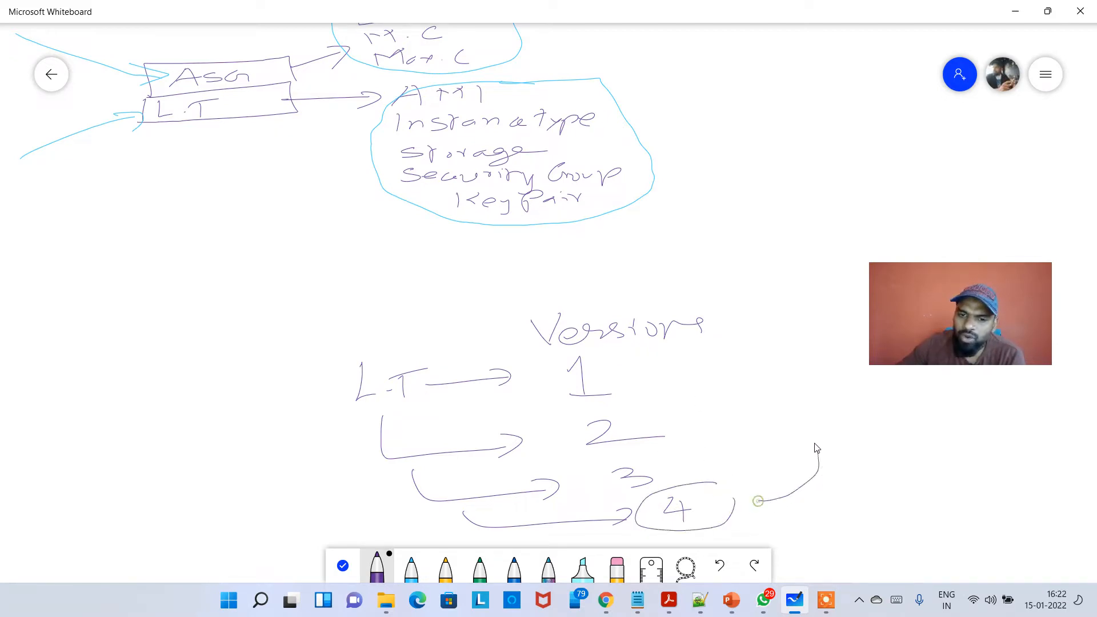
pyautogui.moveTo(816, 448)
pyautogui.mouseDown()
pyautogui.moveTo(652, 394)
pyautogui.moveTo(693, 407)
pyautogui.mouseUp()
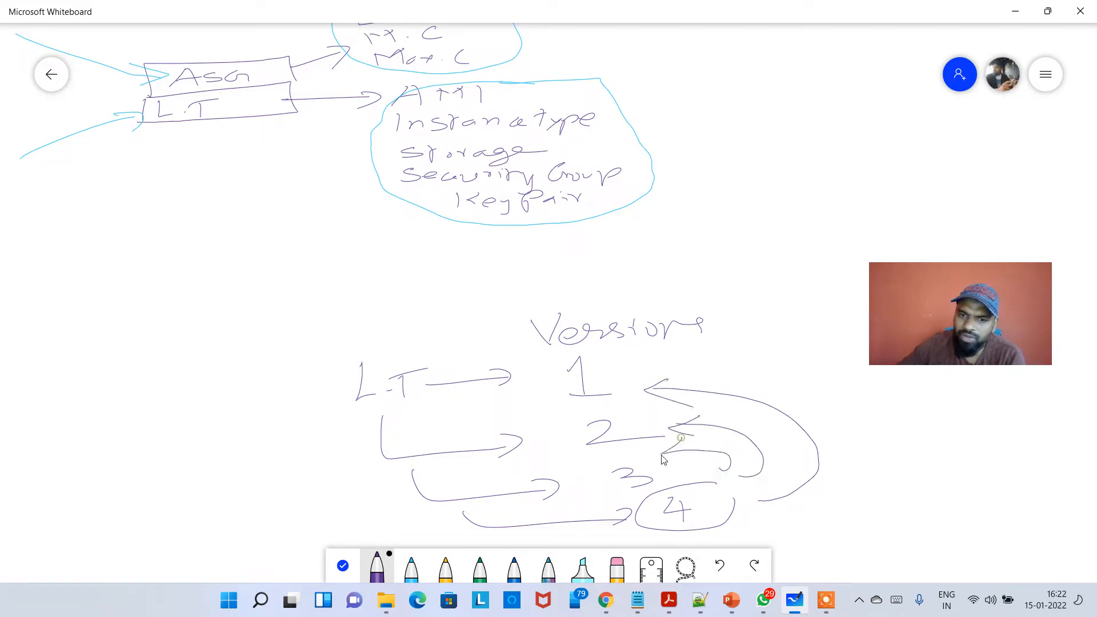
pyautogui.moveTo(661, 455); pyautogui.dragTo(694, 455)
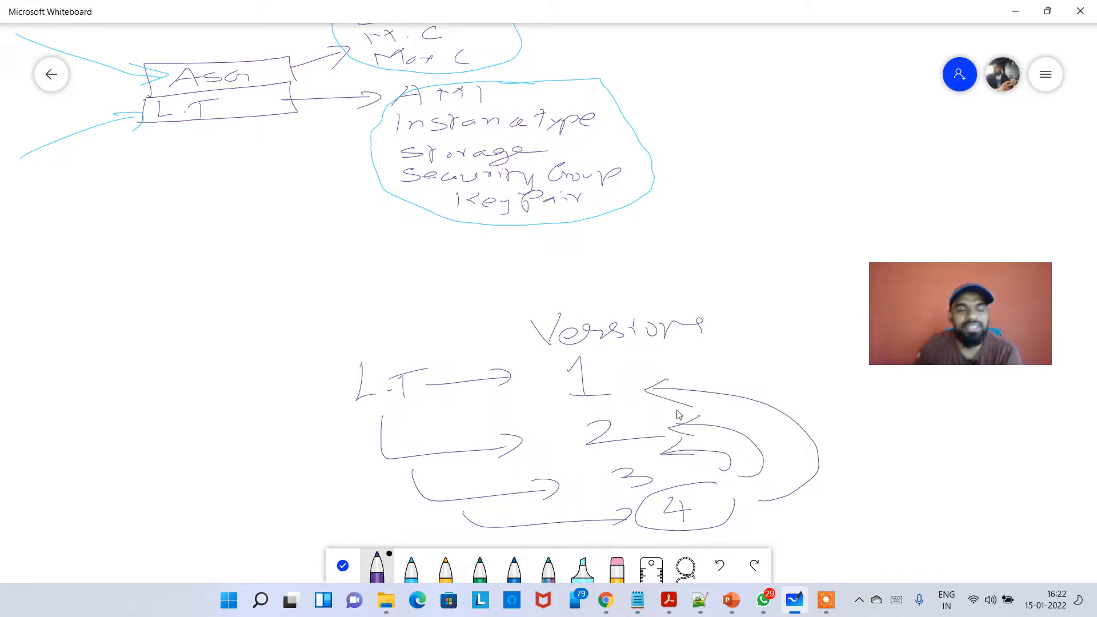
# - Switch back to the EC2 console and check MyAppLaunchTemplate's name, default version and the versions offered for selection
pyautogui.click(1017, 13)
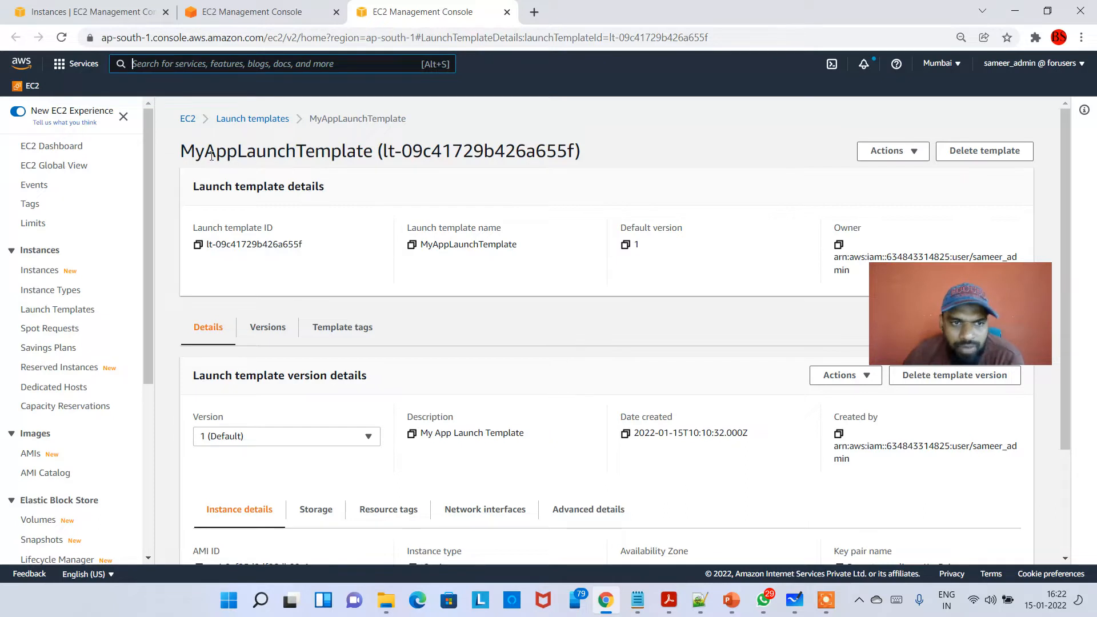
pyautogui.moveTo(196, 153); pyautogui.dragTo(342, 153)
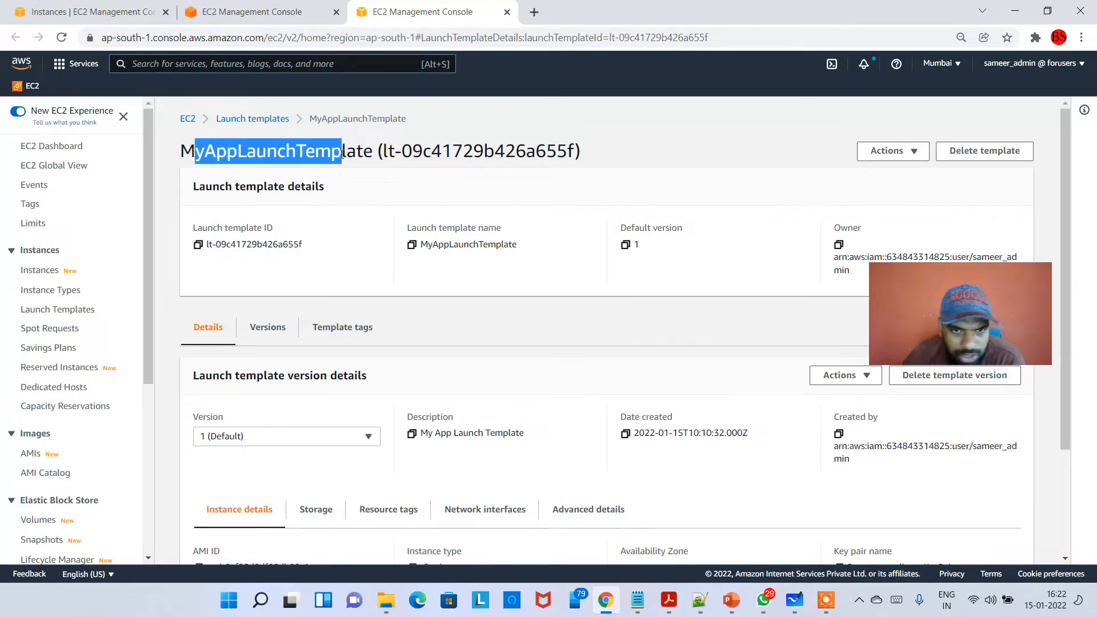
pyautogui.doubleClick(636, 244)
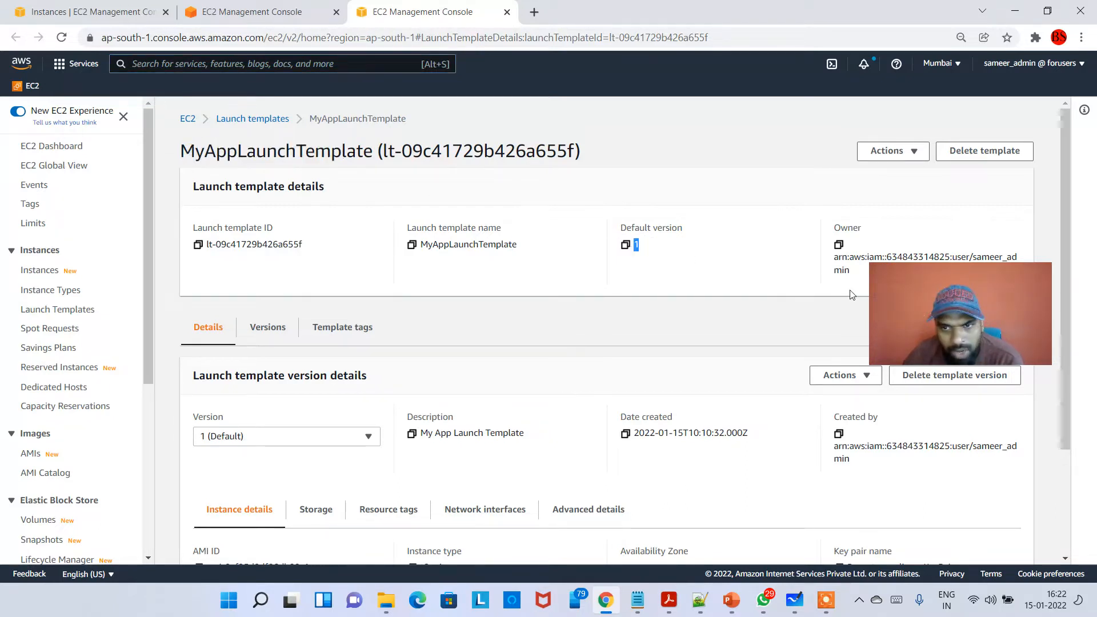
pyautogui.moveTo(922, 299); pyautogui.dragTo(930, 235)
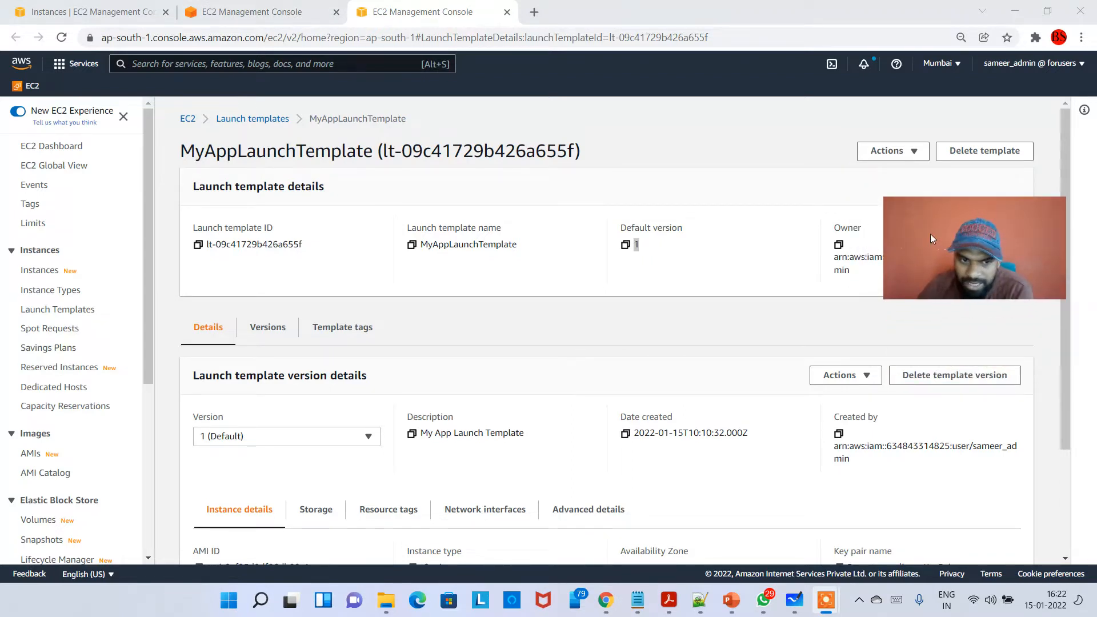
pyautogui.click(275, 437)
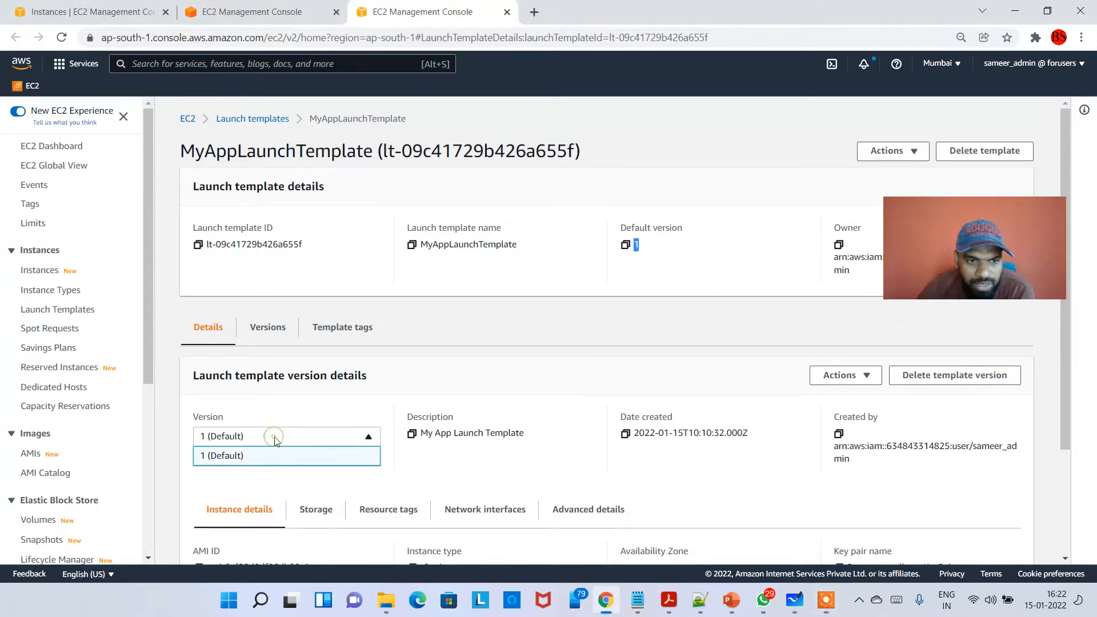
pyautogui.click(250, 464)
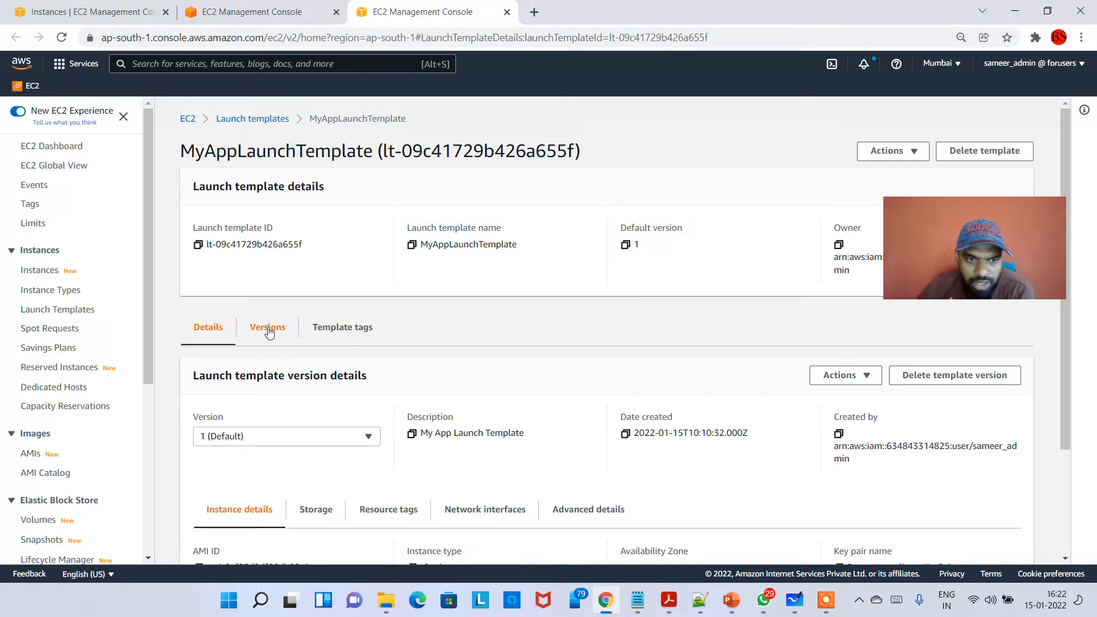
# - Open the launch template's versions list and examine the version number, default status, description and creation time
pyautogui.click(269, 333)
pyautogui.doubleClick(232, 467)
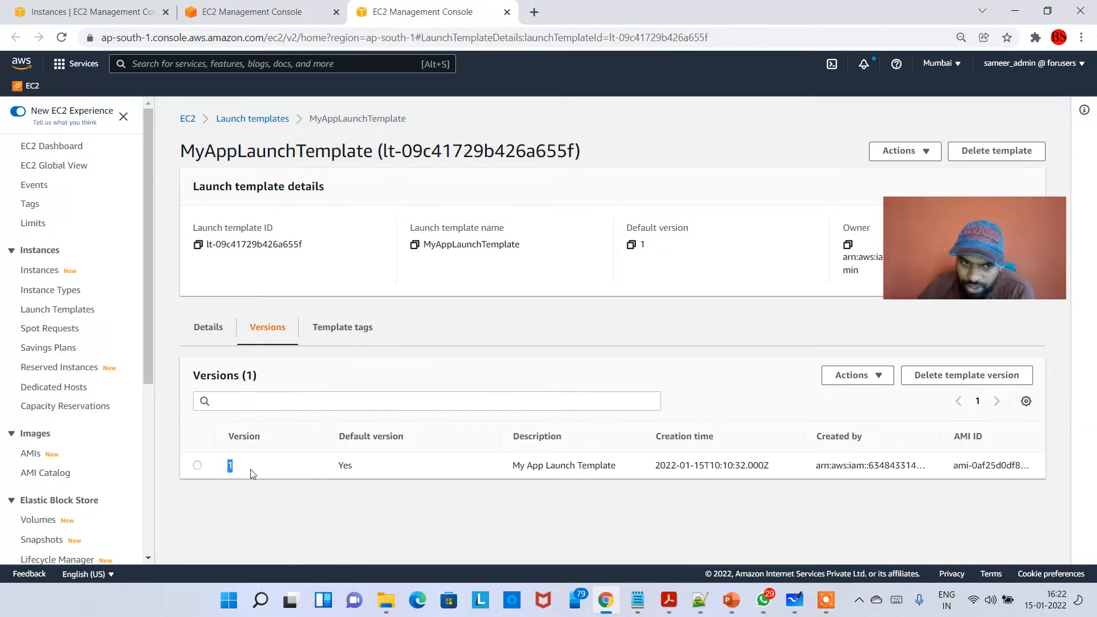
pyautogui.doubleClick(354, 469)
pyautogui.moveTo(538, 465); pyautogui.dragTo(707, 466)
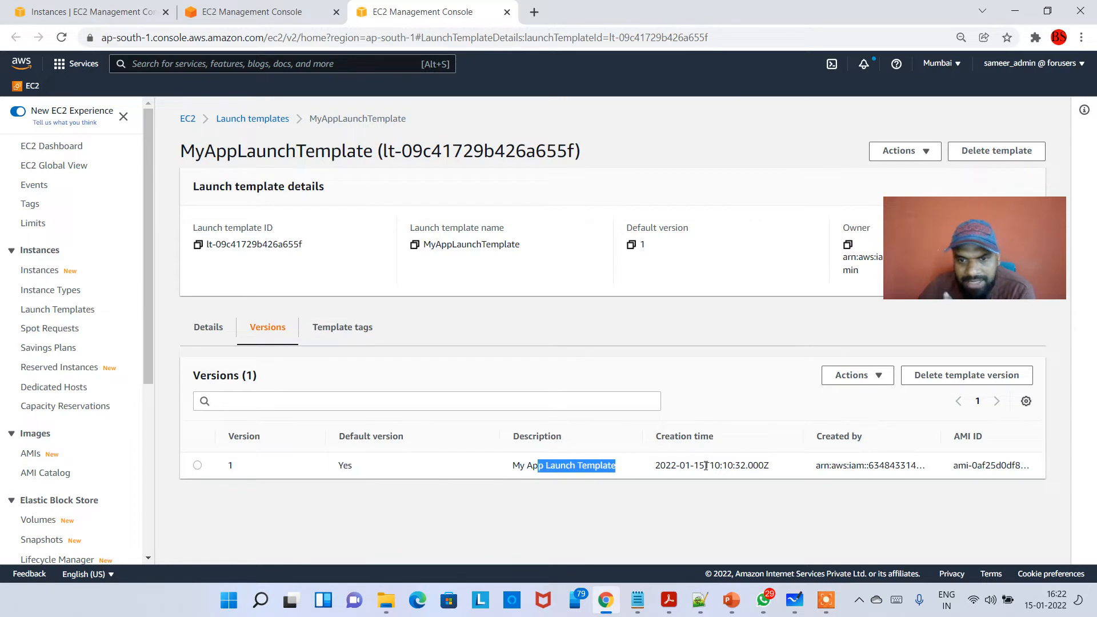
pyautogui.click(707, 466)
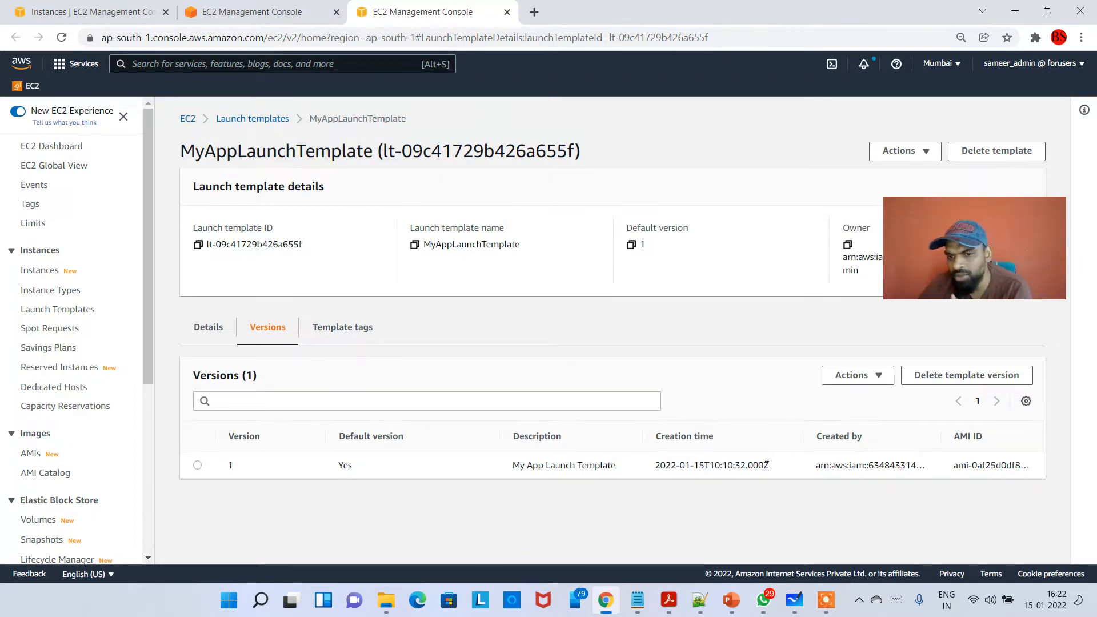
pyautogui.moveTo(767, 465); pyautogui.dragTo(711, 466)
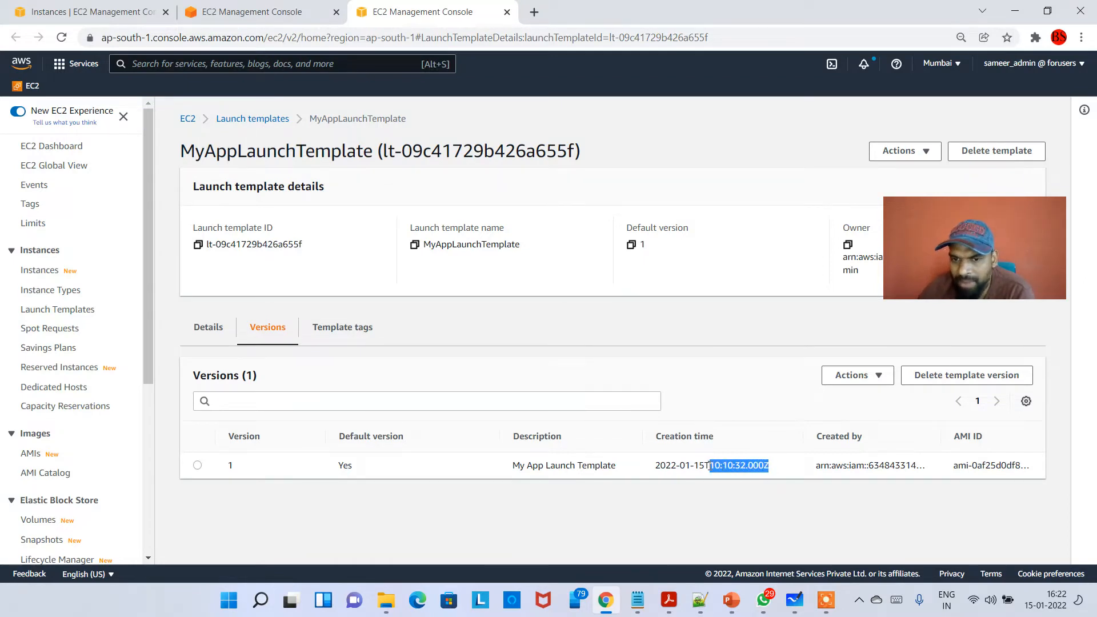
pyautogui.click(736, 467)
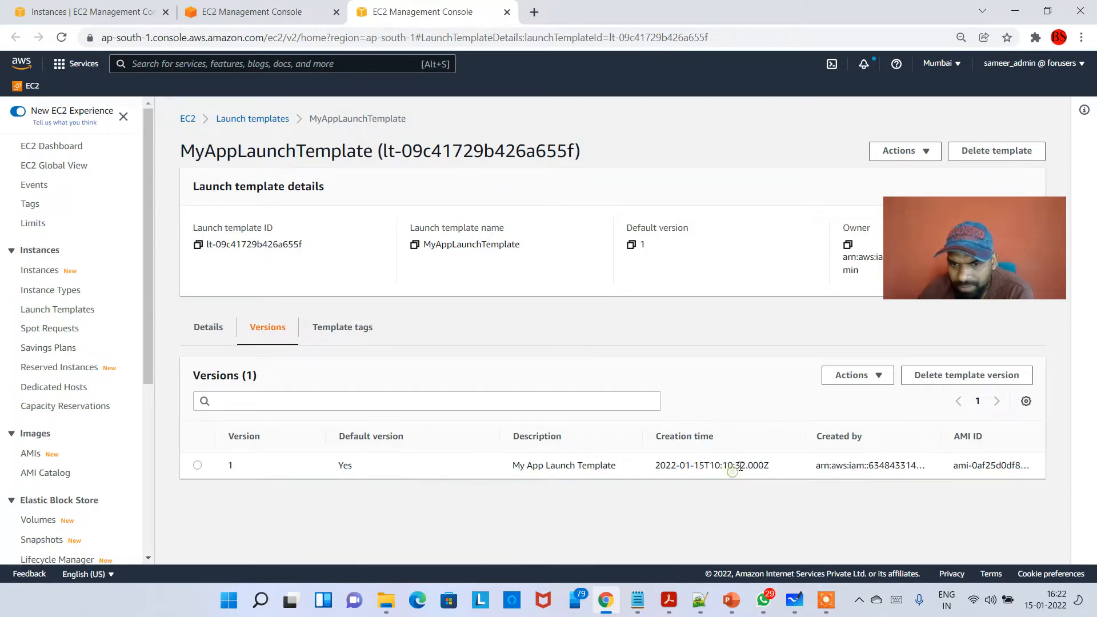
# - Return to the launch template's details and review the instance details of the default version
pyautogui.click(210, 327)
pyautogui.moveTo(952, 267); pyautogui.dragTo(120, 219)
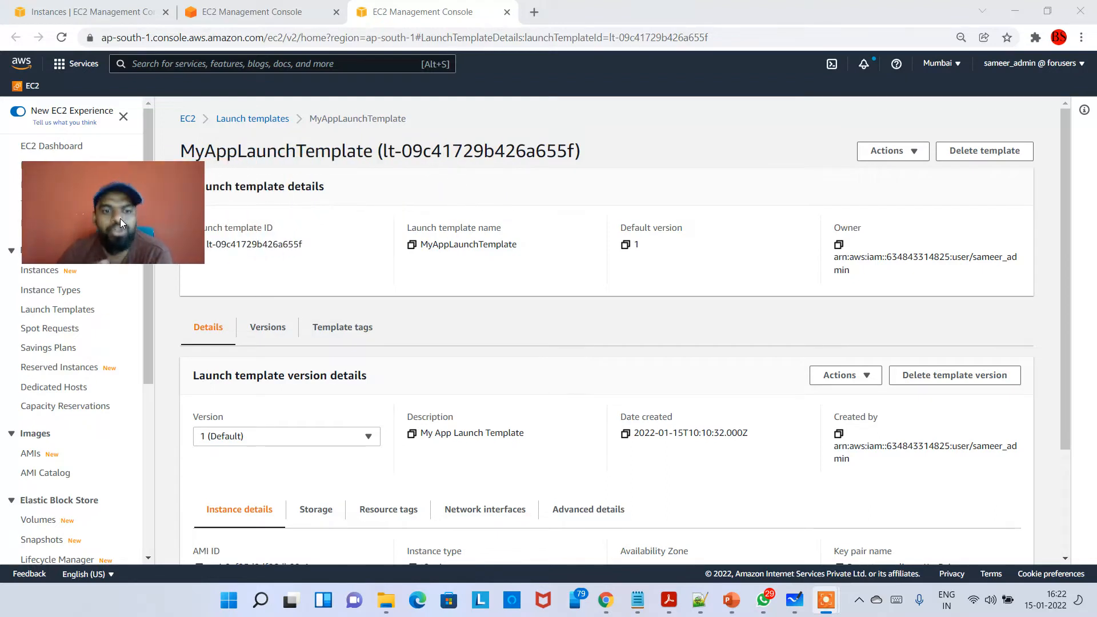
pyautogui.scroll(-3, 571, 350)
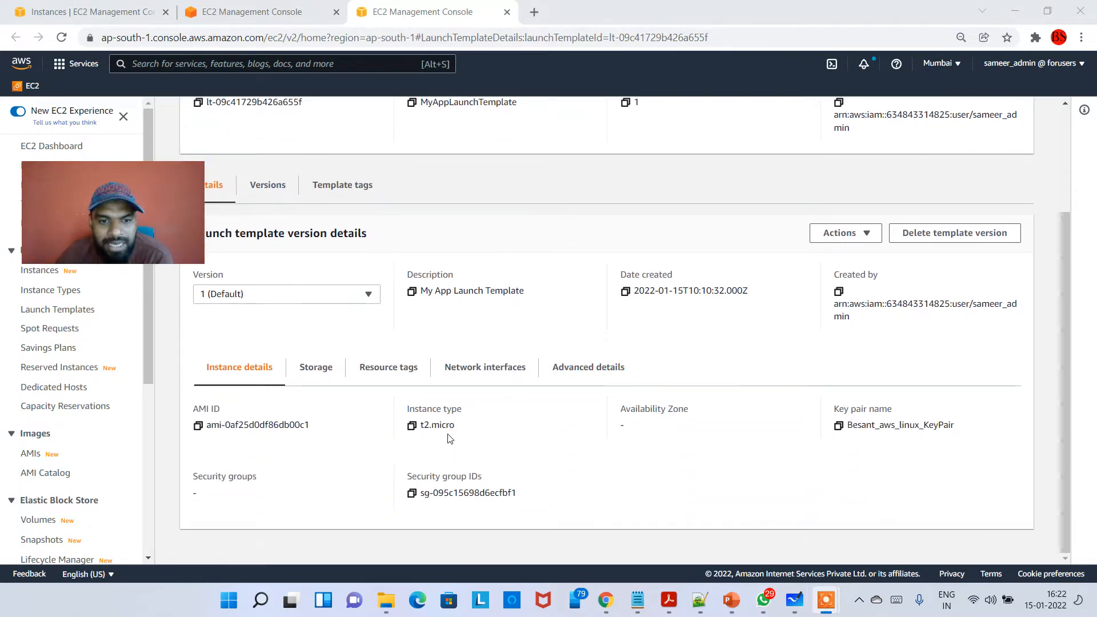
pyautogui.click(412, 426)
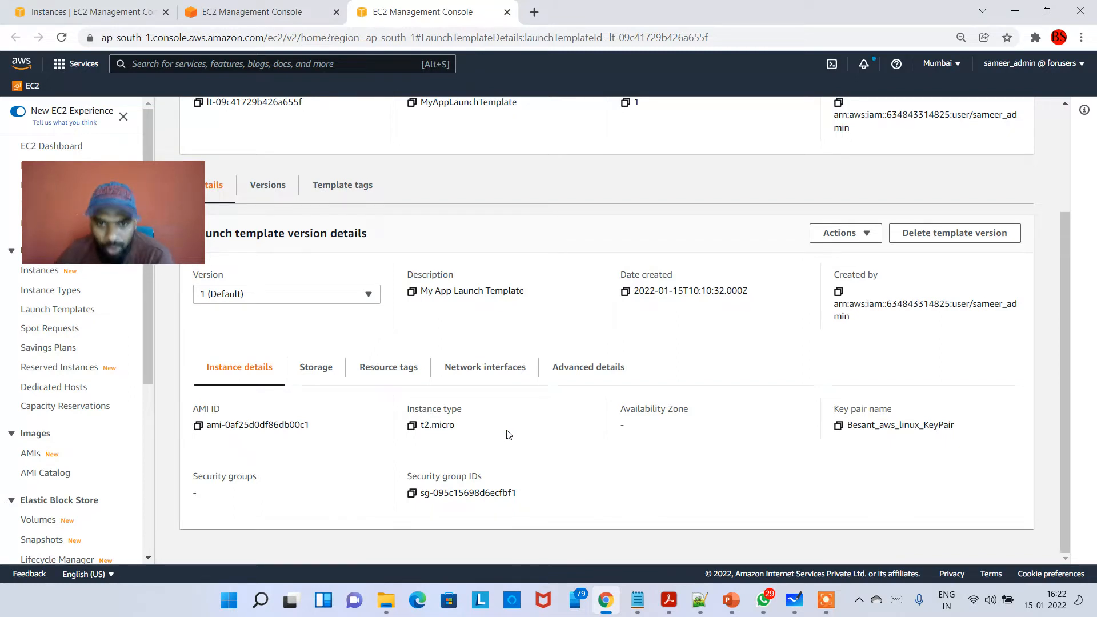
pyautogui.scroll(3, 559, 430)
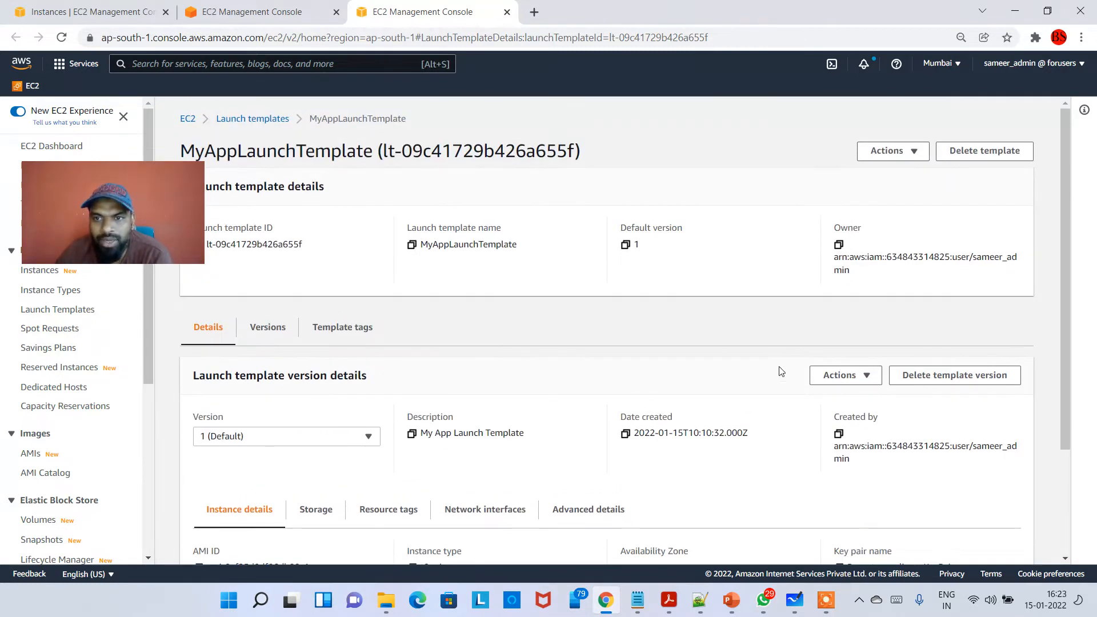
# - Check which actions the template version offers, and look at the versions list once more before returning to the details
pyautogui.click(850, 381)
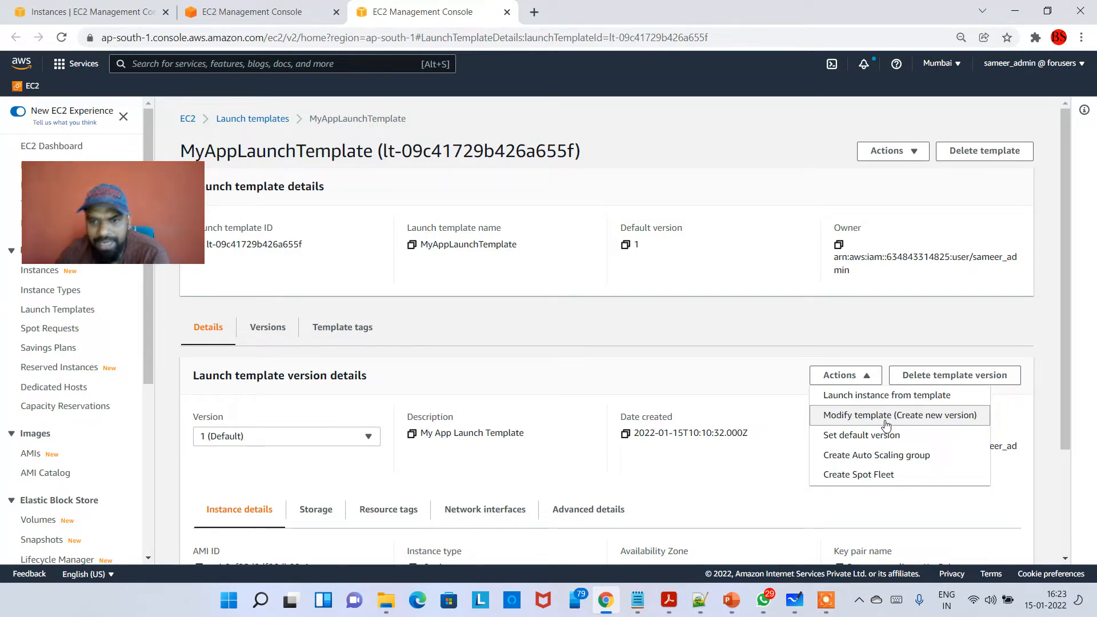
pyautogui.click(585, 374)
pyautogui.click(270, 331)
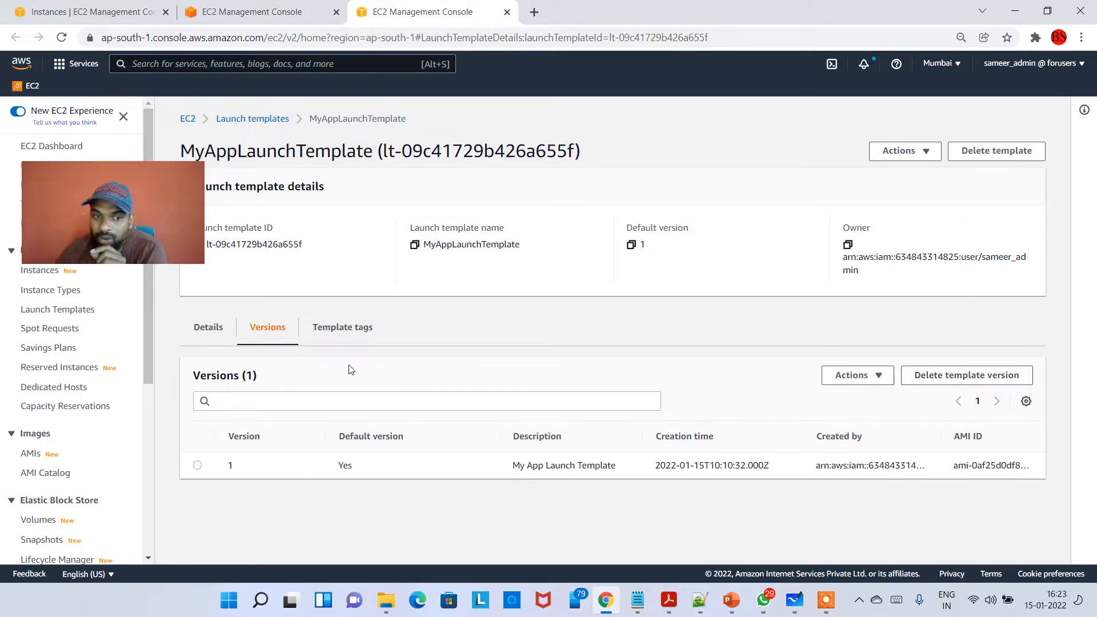
pyautogui.click(208, 332)
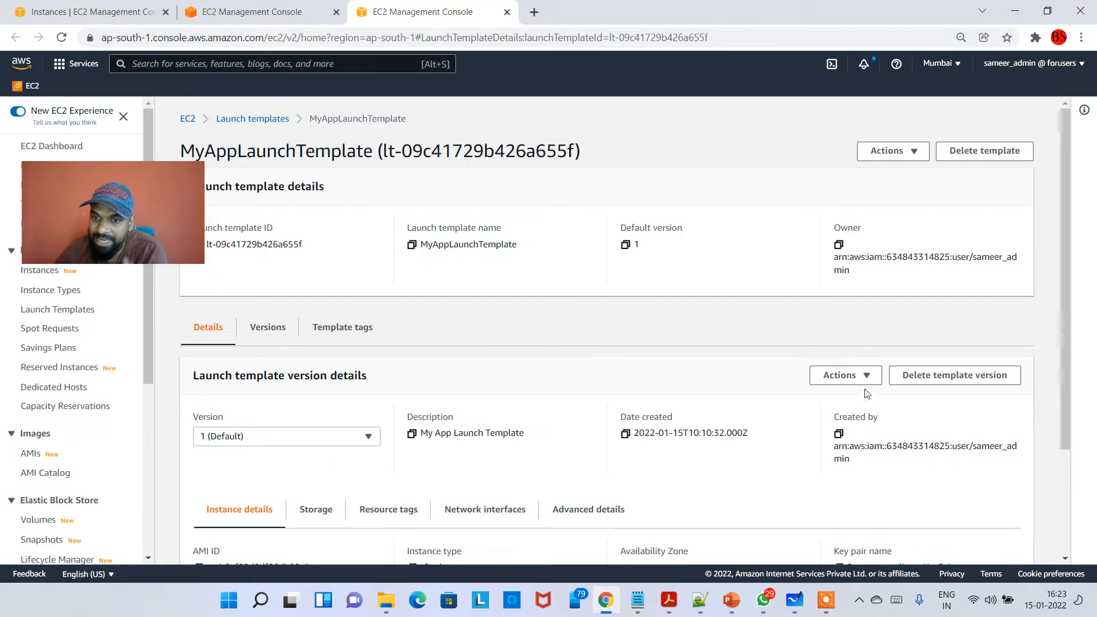
# - Start modifying the template as a new version and enter the version description "Updated Instance type"
pyautogui.click(857, 376)
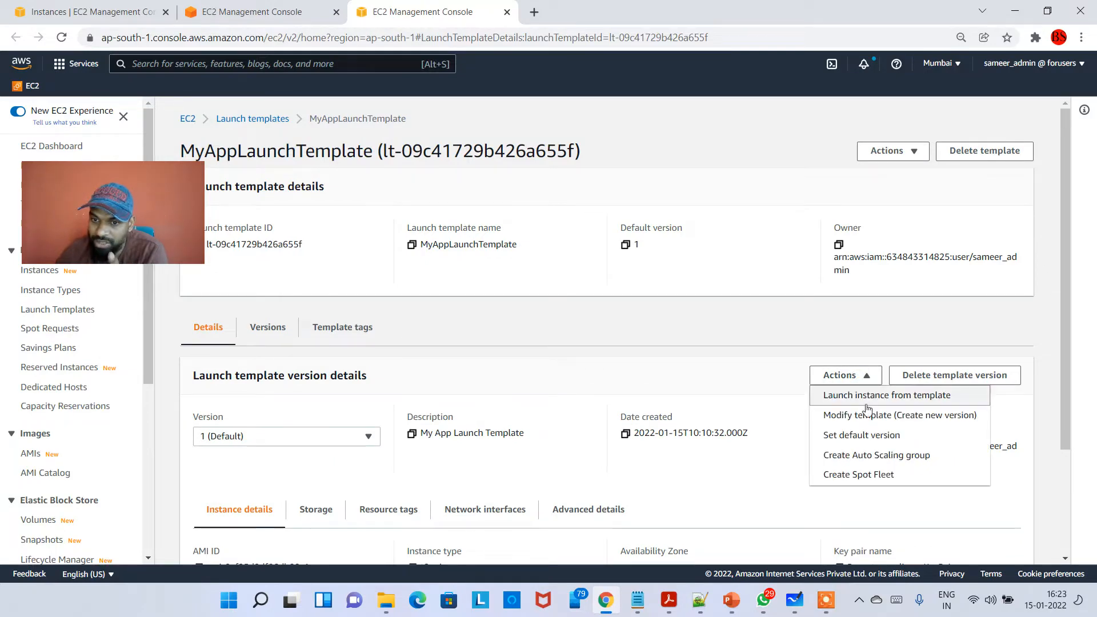
pyautogui.click(902, 416)
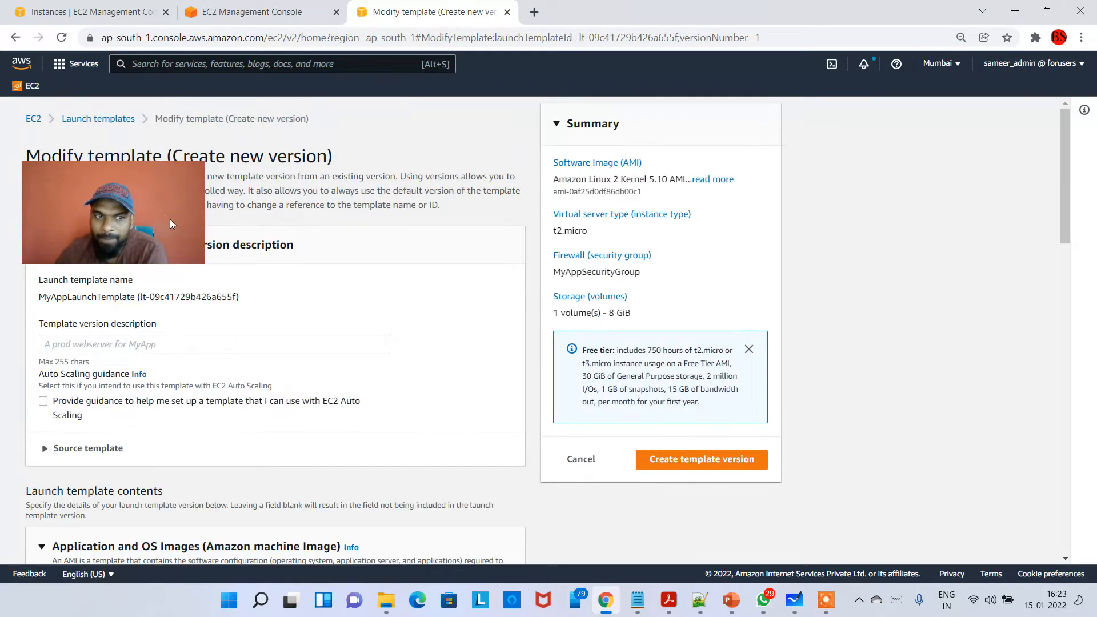
pyautogui.scroll(-1, 165, 252)
pyautogui.click(156, 273)
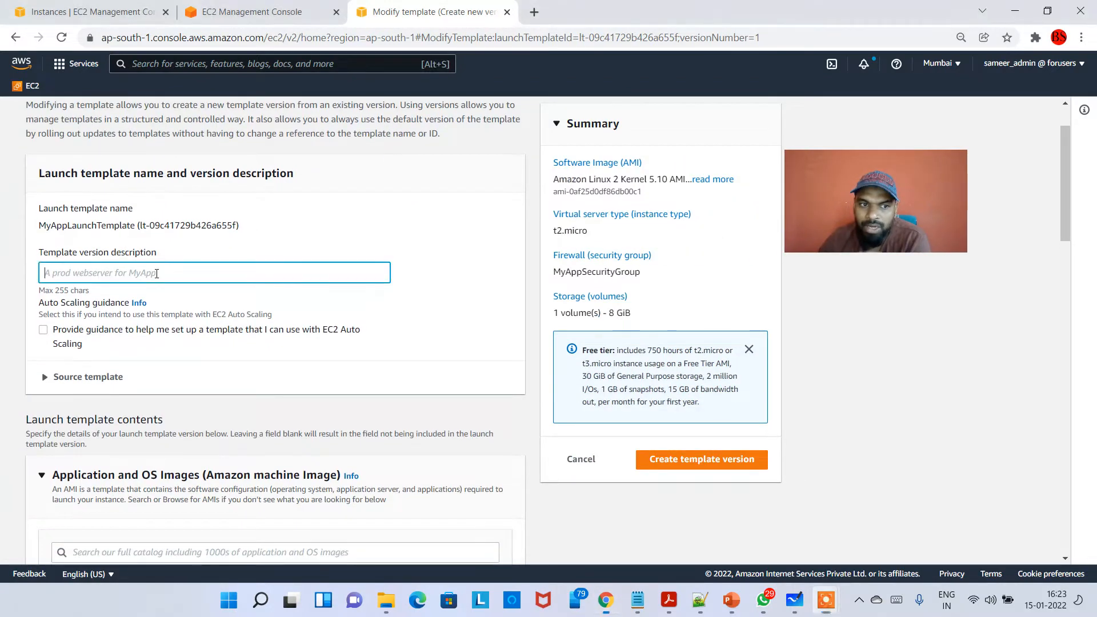
pyautogui.write('Up')
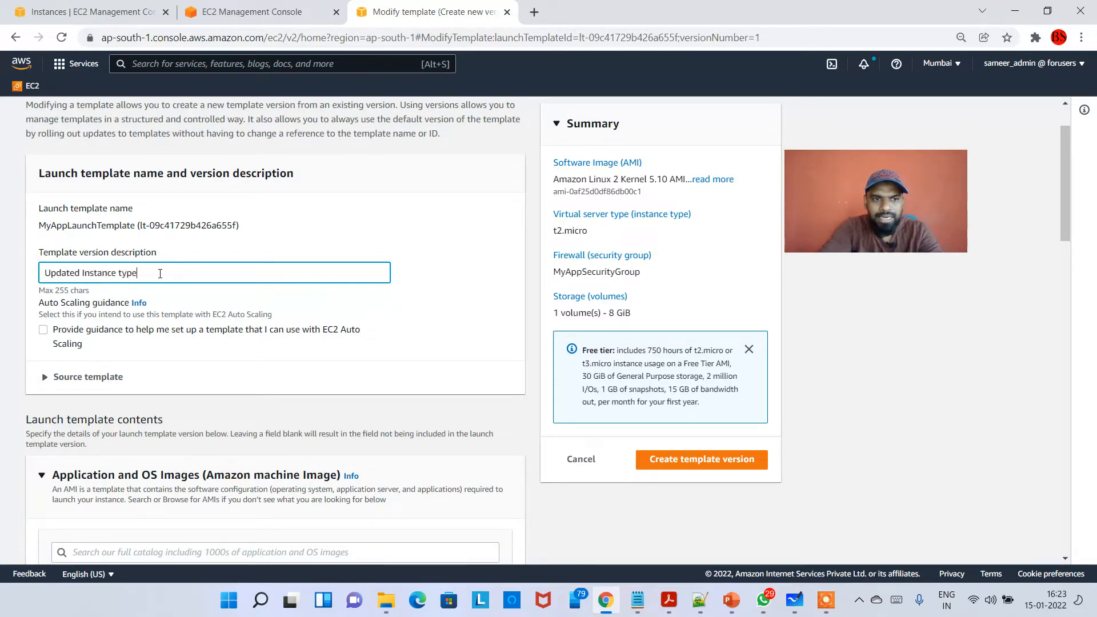
pyautogui.write('dated Instance type')
# - Set the new template version's instance type to c4.xlarge
pyautogui.scroll(-1, 45, 364)
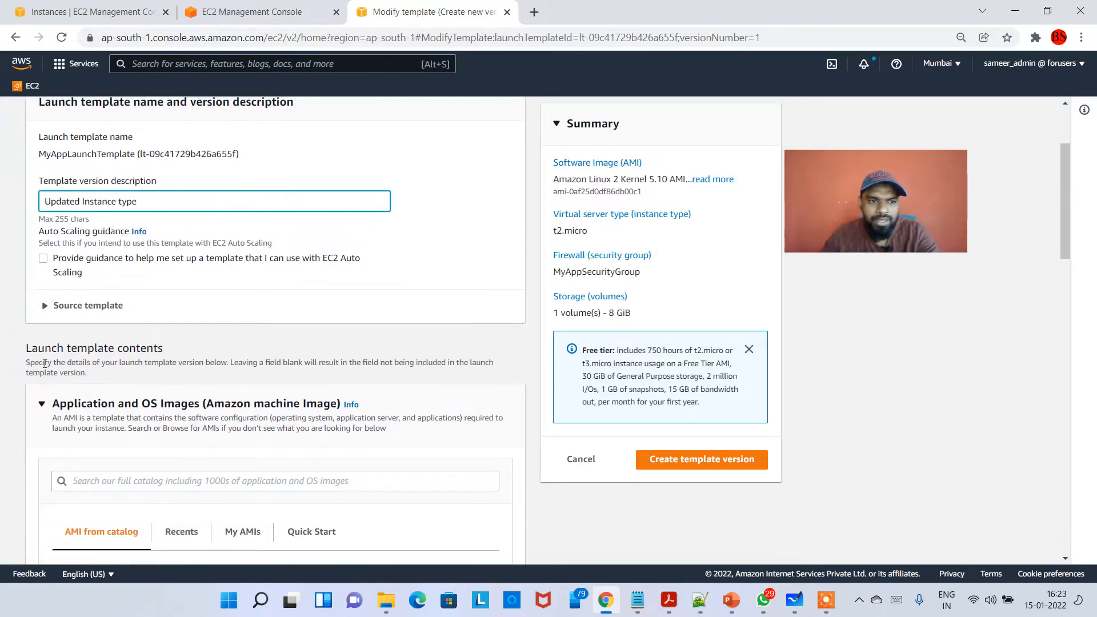
pyautogui.scroll(-3, 44, 364)
pyautogui.scroll(-1, 248, 391)
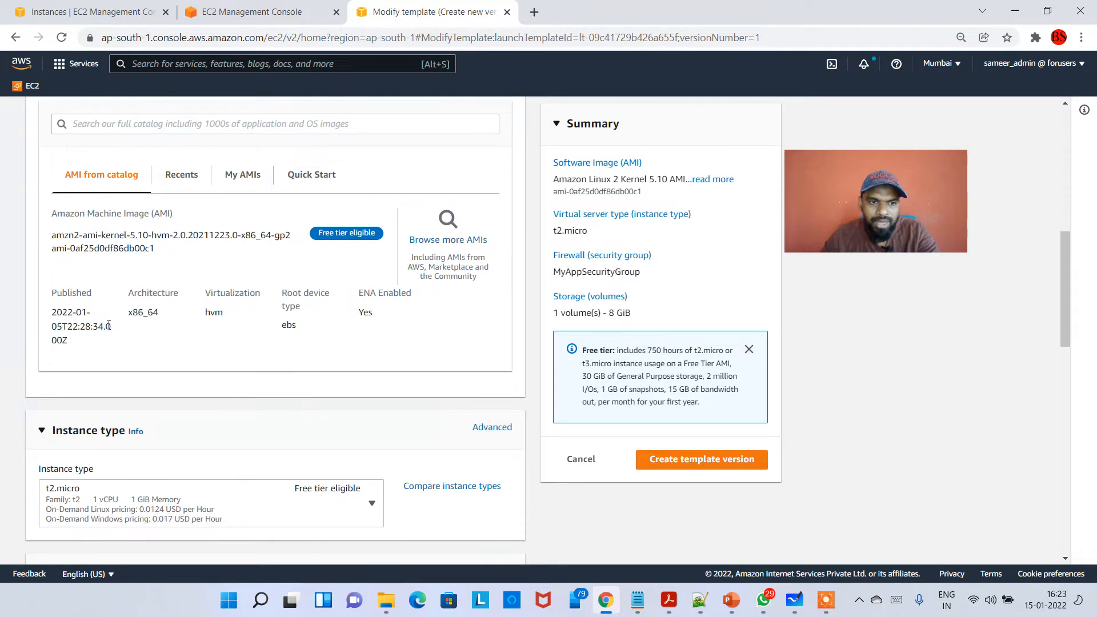
pyautogui.scroll(-3, 171, 318)
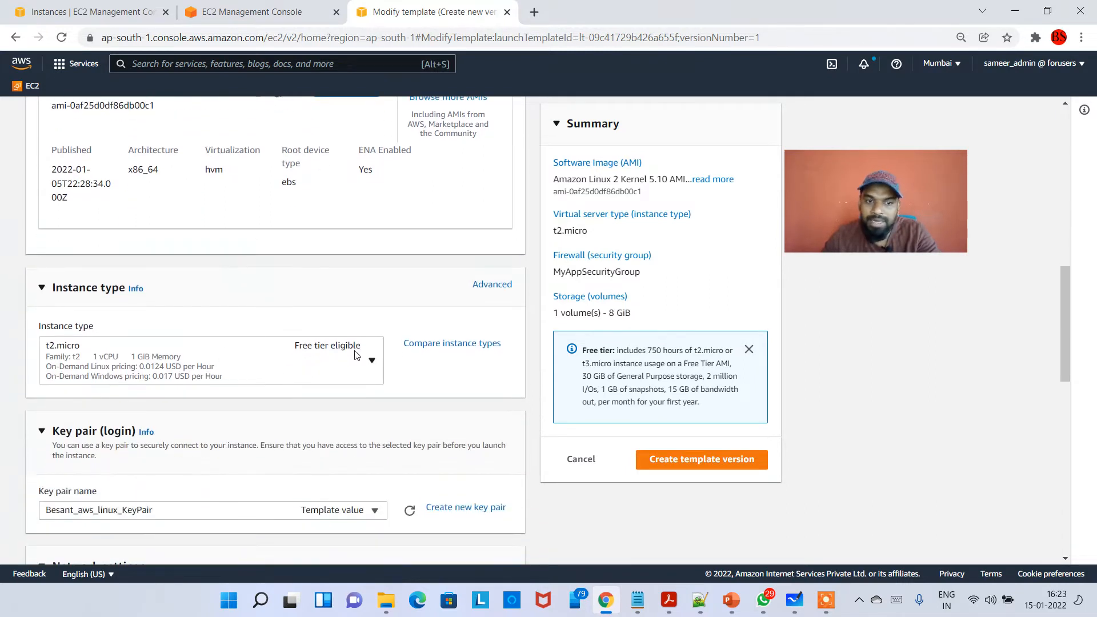
pyautogui.click(371, 362)
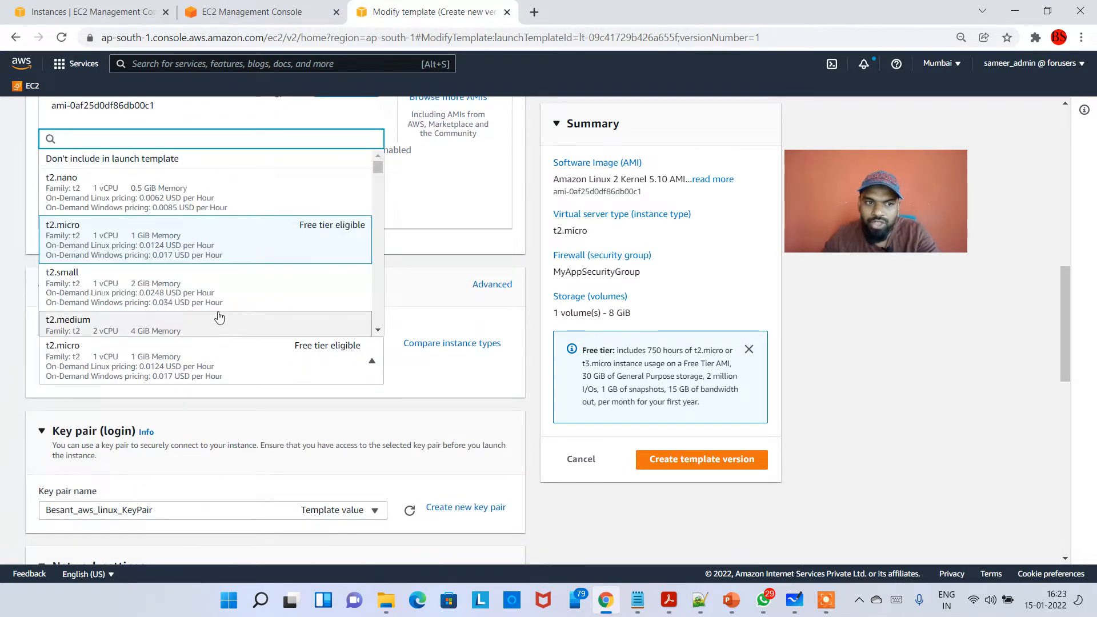
pyautogui.scroll(-5, 223, 314)
pyautogui.scroll(-1, 229, 319)
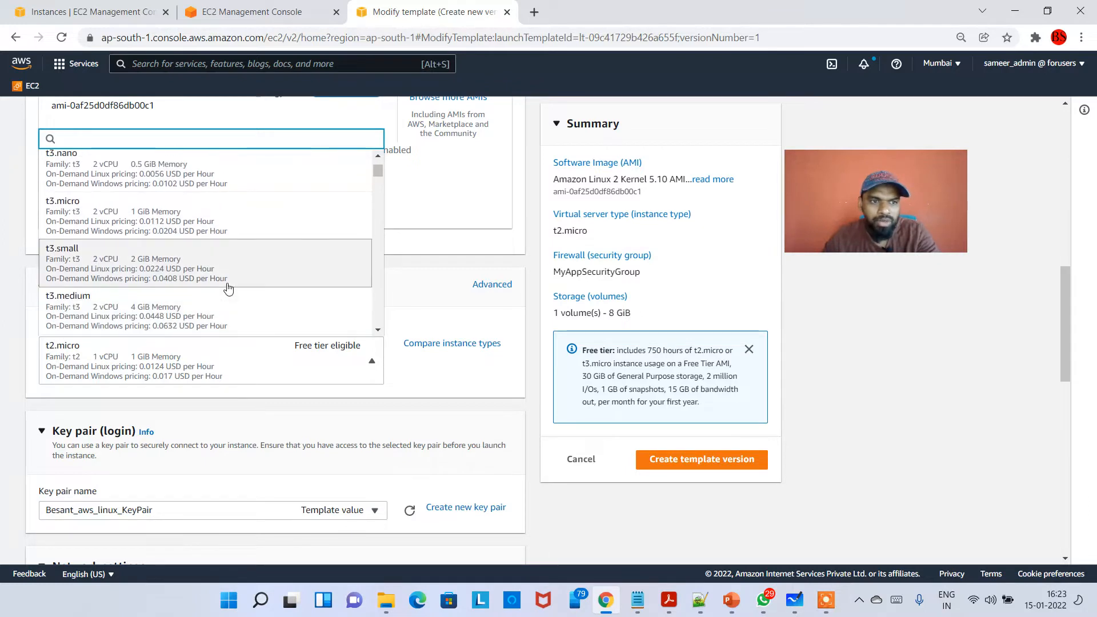
pyautogui.scroll(-10, 229, 287)
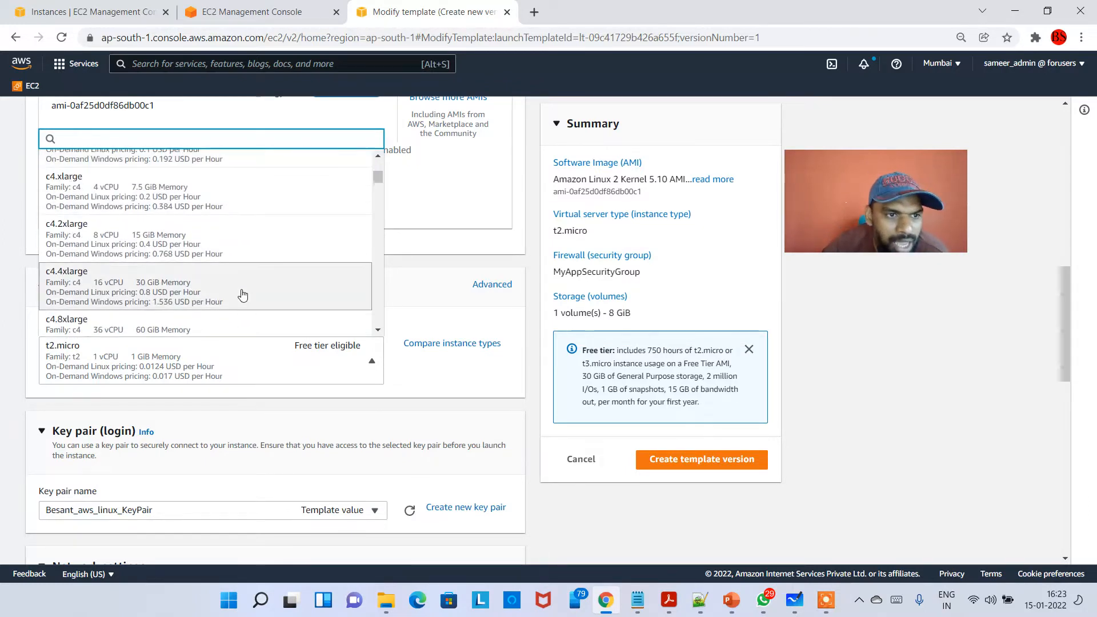
pyautogui.click(137, 197)
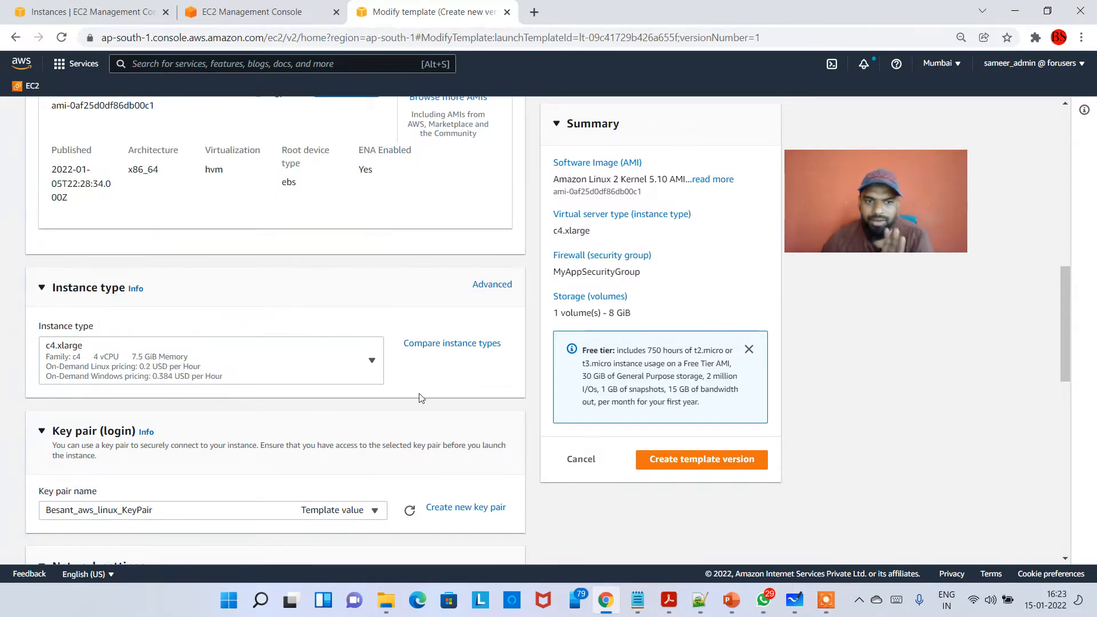
# - Leave the remaining settings as they are, create the template version and highlight the confirmation text about it
pyautogui.scroll(-8, 422, 400)
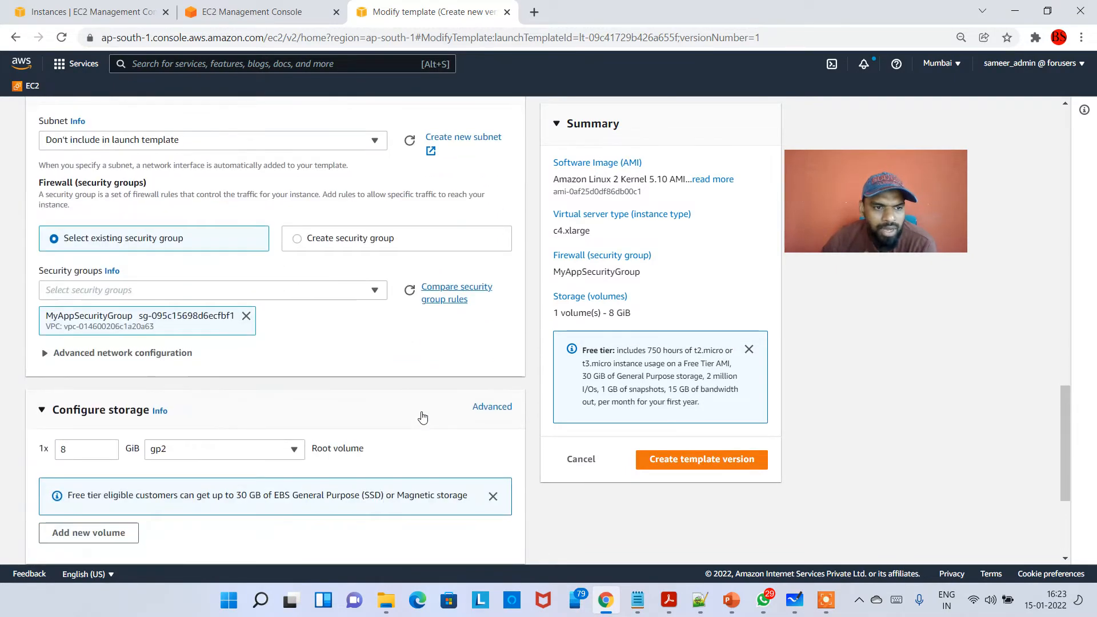
pyautogui.scroll(-3, 423, 417)
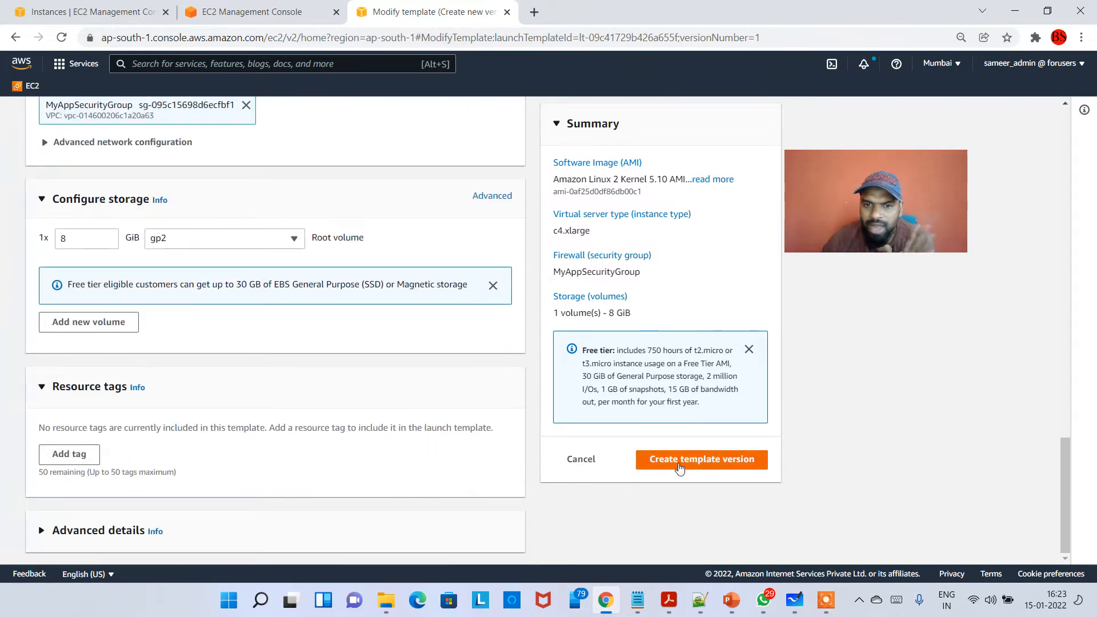
pyautogui.click(703, 461)
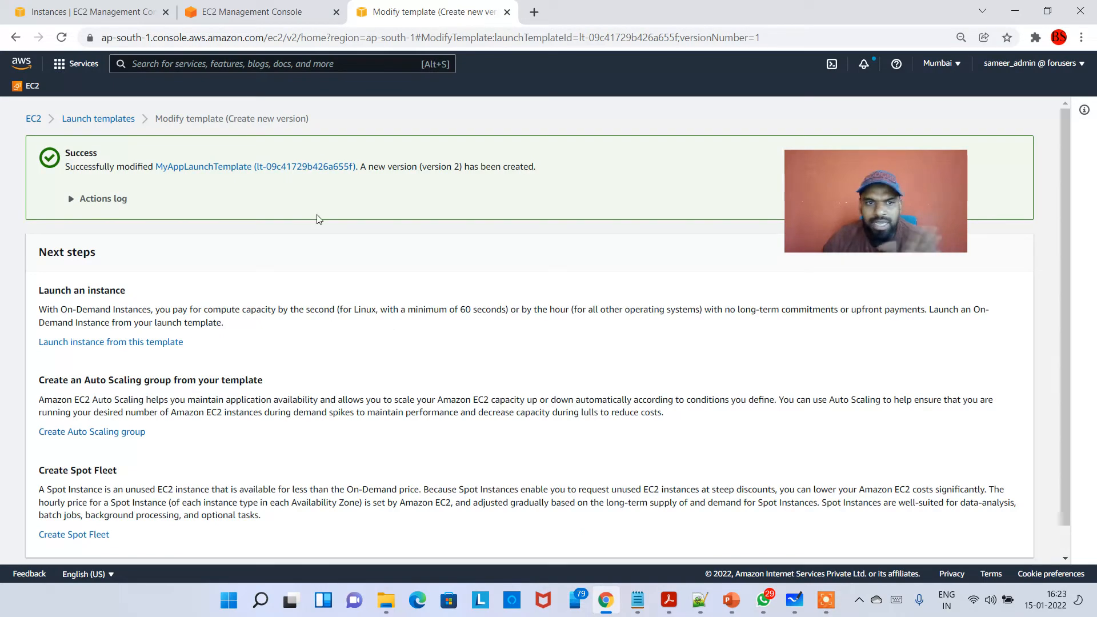
pyautogui.moveTo(372, 170); pyautogui.dragTo(537, 174)
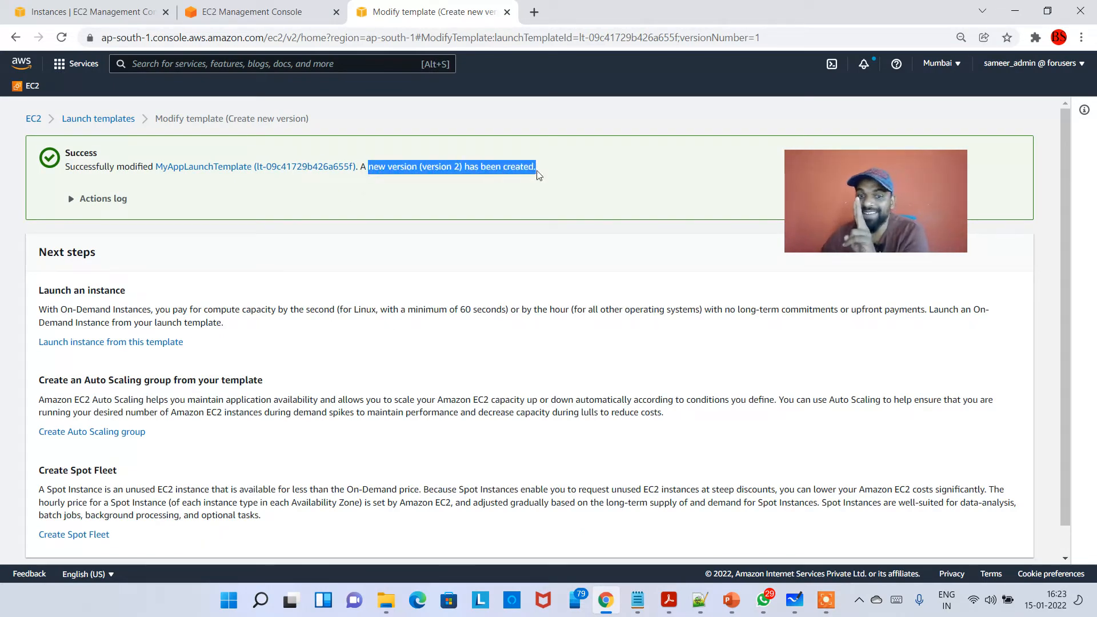
# - Switch to Microsoft Whiteboard, draw a box around version 2 and a long line extending outward from version 1
pyautogui.click(796, 602)
pyautogui.moveTo(596, 375); pyautogui.dragTo(862, 346)
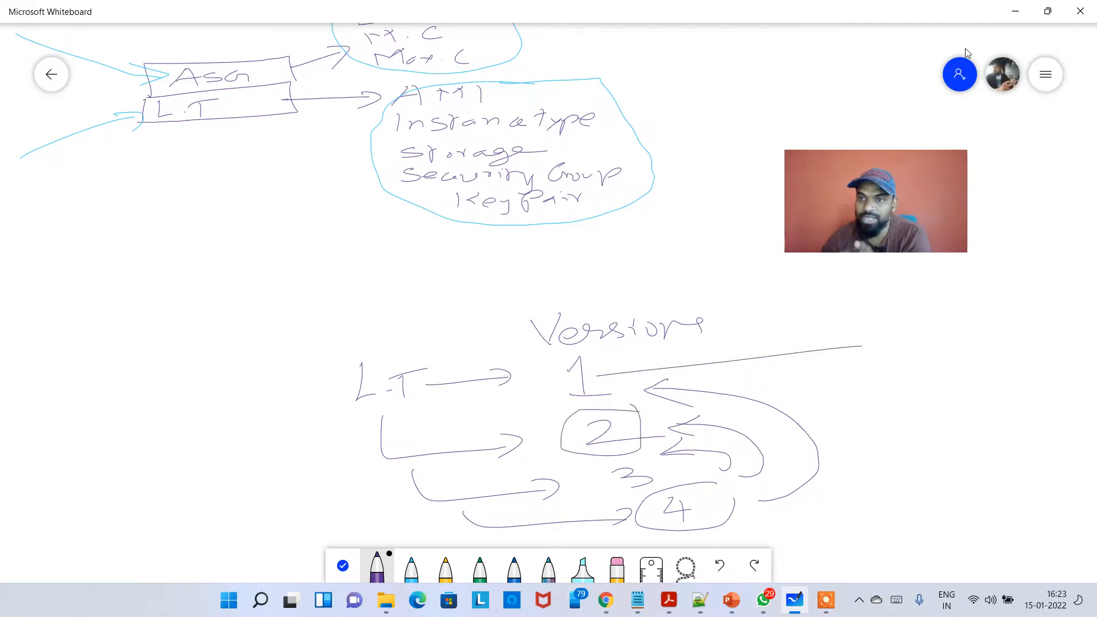
# - Return to the EC2 console and expand the actions log of the template modification
pyautogui.click(1016, 11)
pyautogui.click(112, 206)
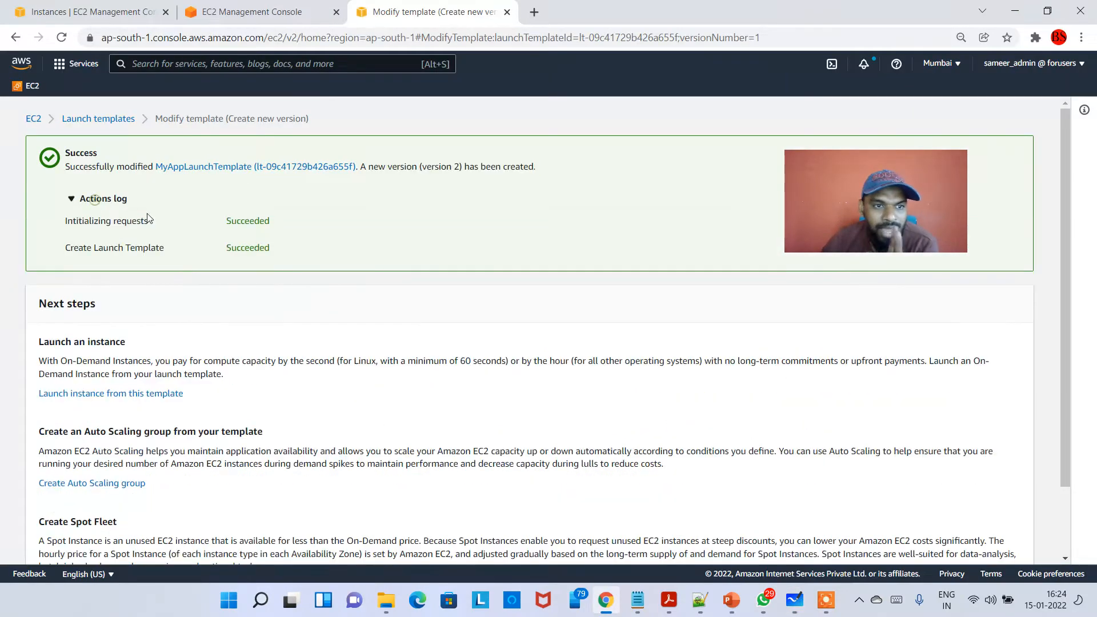
# - Return to the launch templates list and highlight MyAppLaunchTemplate's template ID, default version and latest version
pyautogui.click(109, 120)
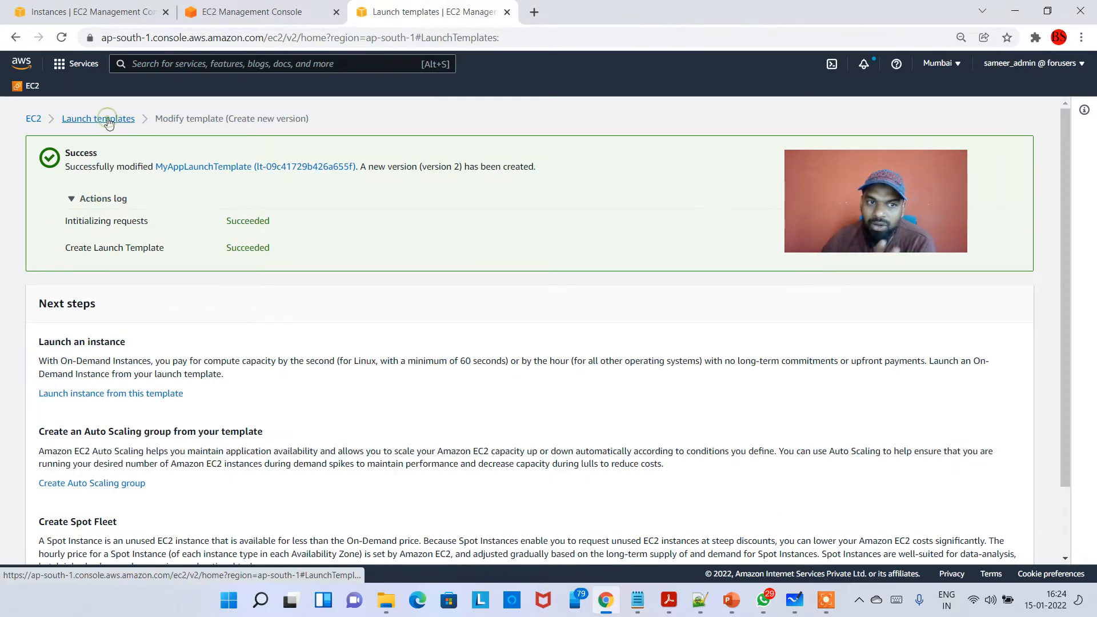
pyautogui.moveTo(918, 386); pyautogui.dragTo(923, 400)
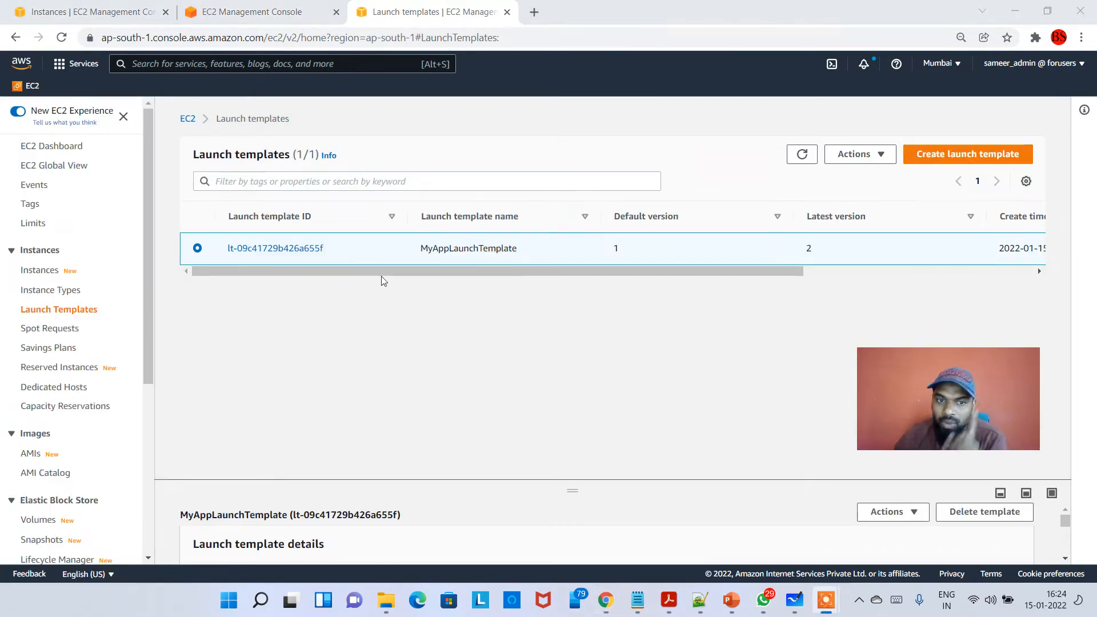
pyautogui.click(326, 247)
pyautogui.moveTo(329, 251); pyautogui.dragTo(231, 252)
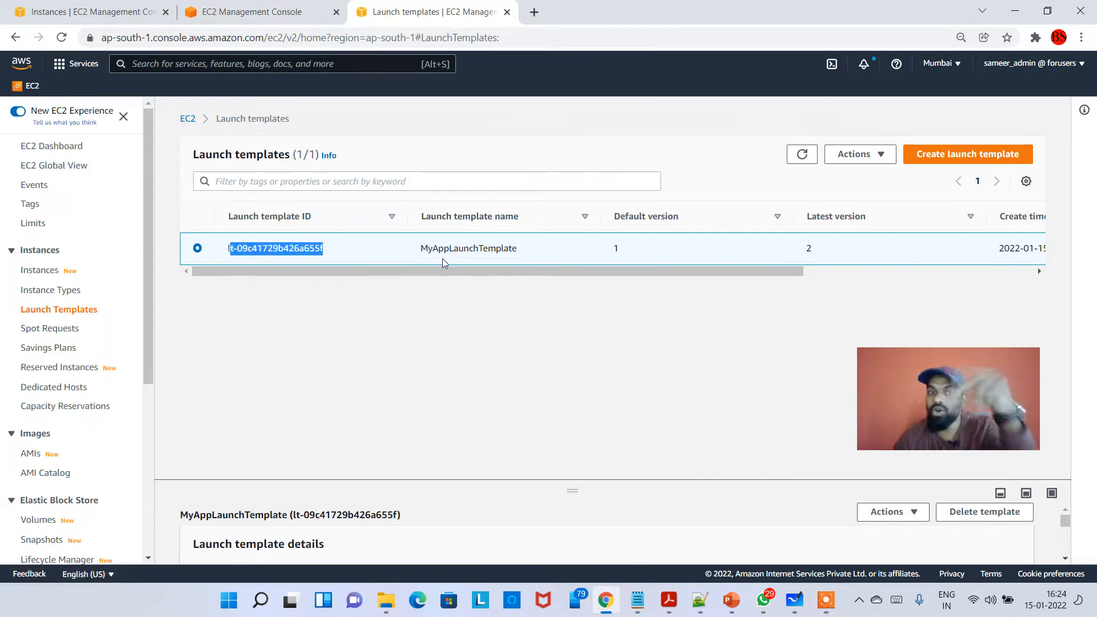
pyautogui.doubleClick(628, 249)
pyautogui.doubleClick(809, 249)
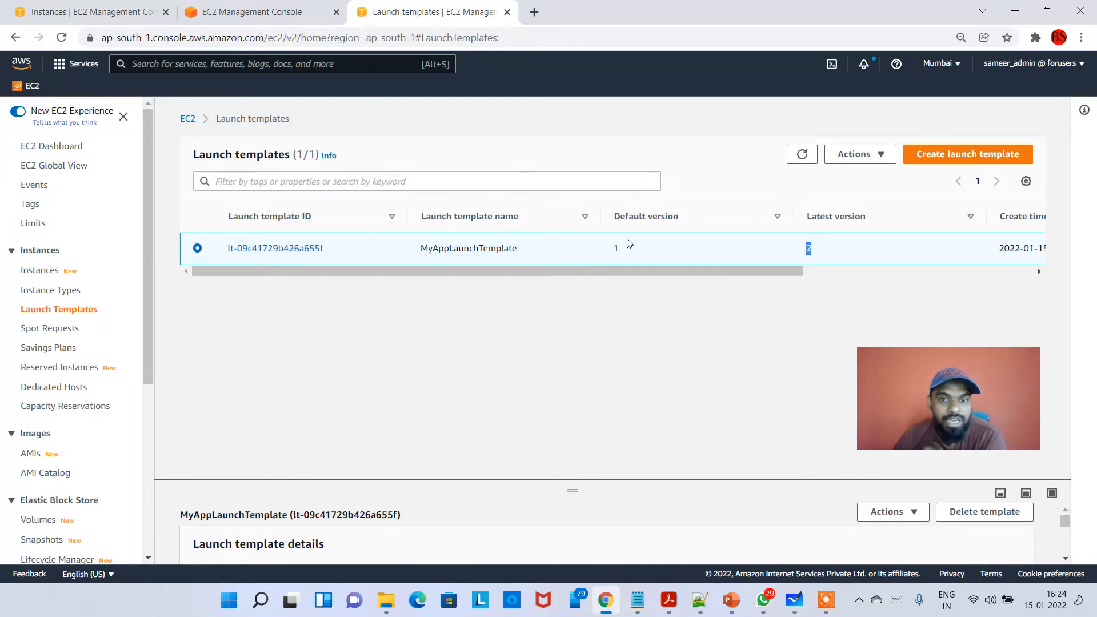
pyautogui.moveTo(628, 248); pyautogui.dragTo(613, 249)
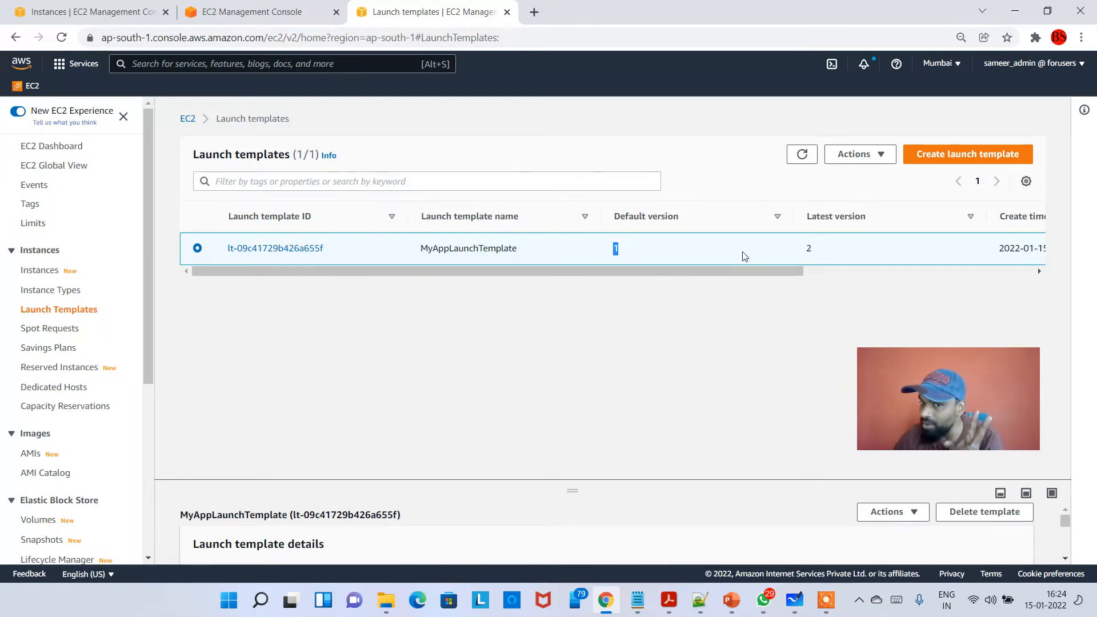
pyautogui.doubleClick(821, 252)
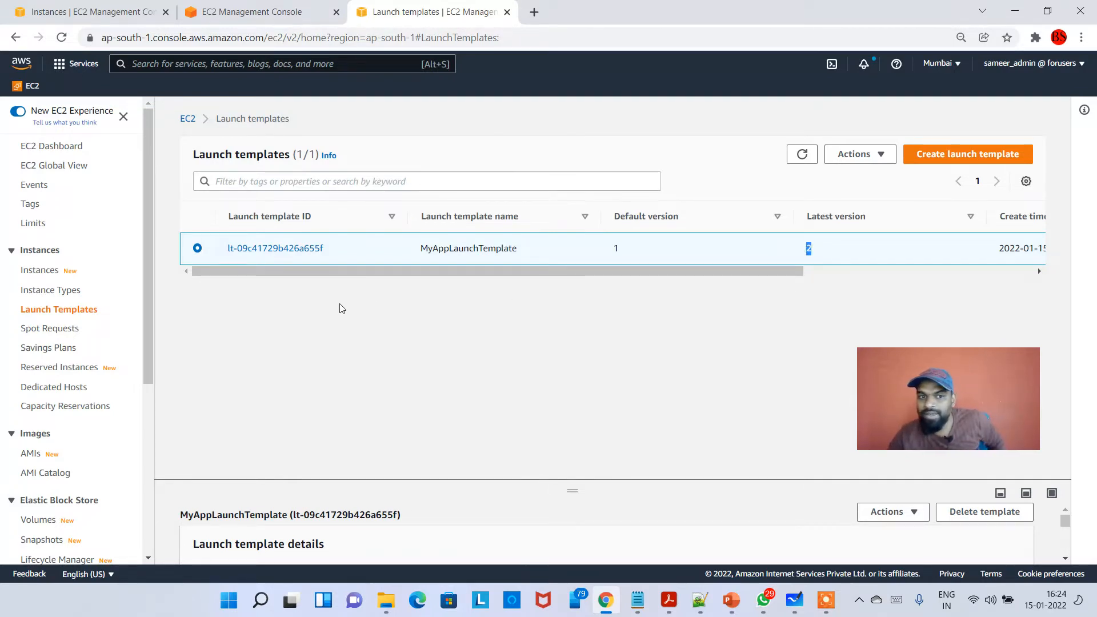
# - Open the version list of MyAppLaunchTemplate and highlight which of versions 1 and 2 is the default
pyautogui.click(322, 251)
pyautogui.click(322, 250)
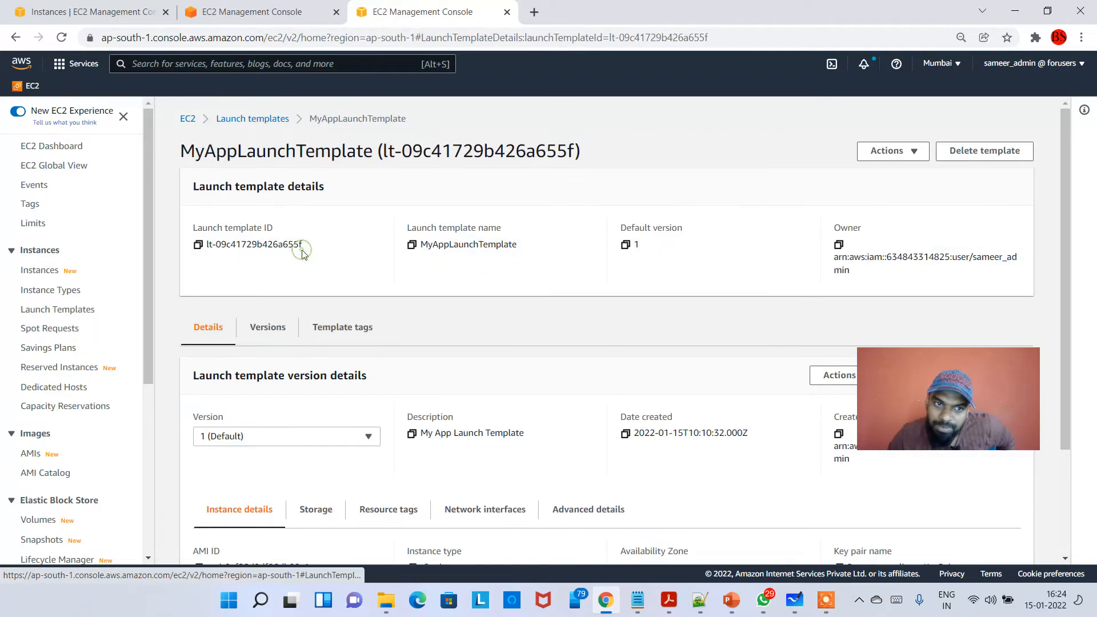
pyautogui.click(268, 330)
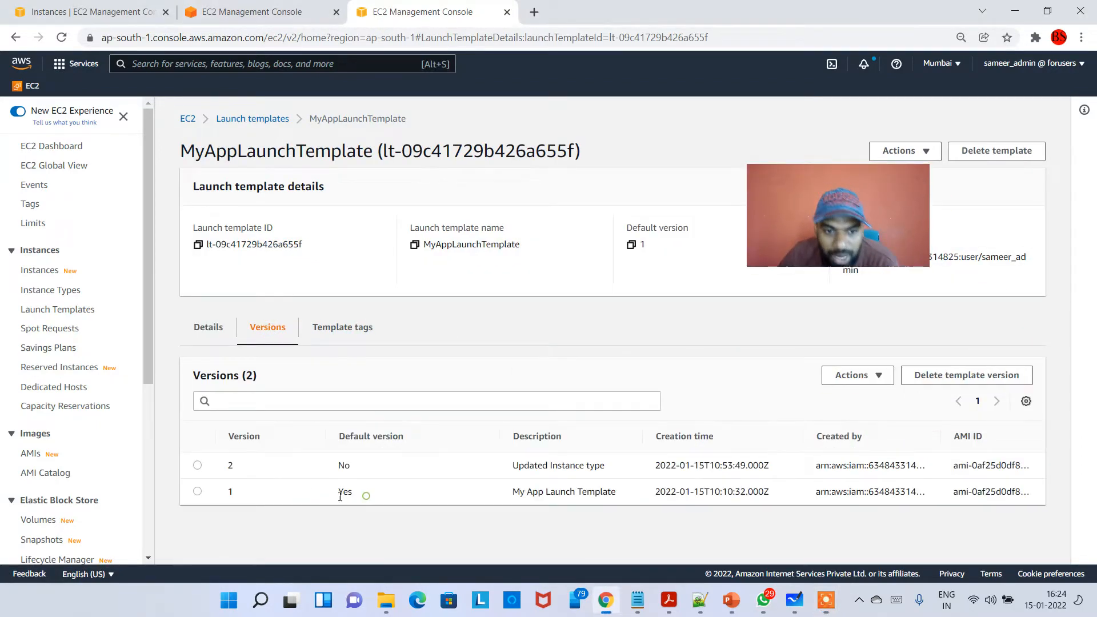
pyautogui.moveTo(340, 496); pyautogui.dragTo(228, 497)
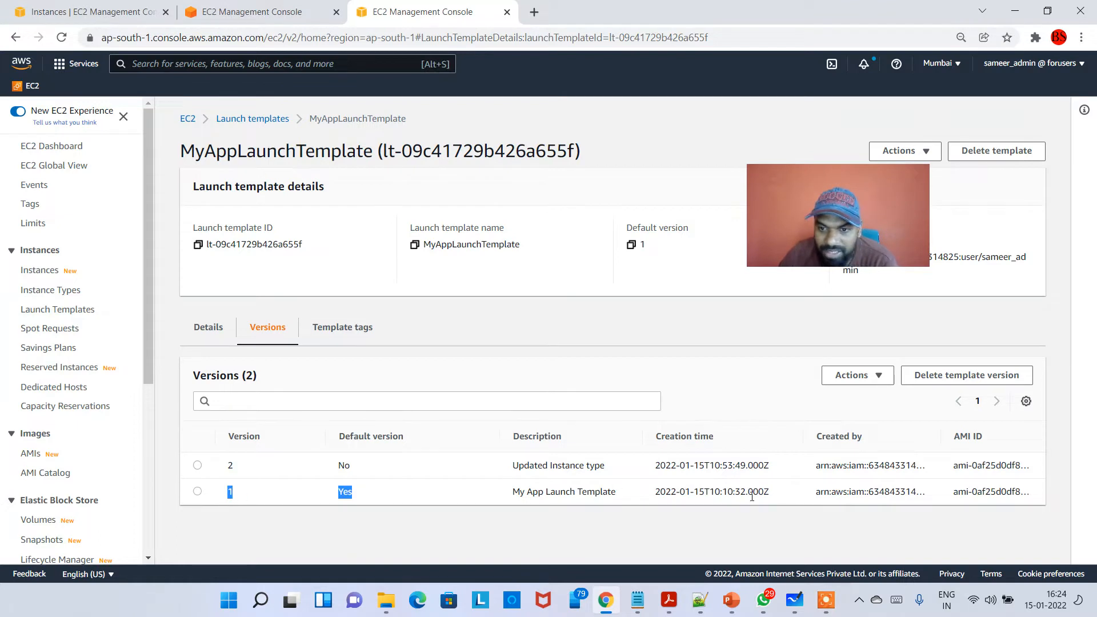
pyautogui.doubleClick(232, 465)
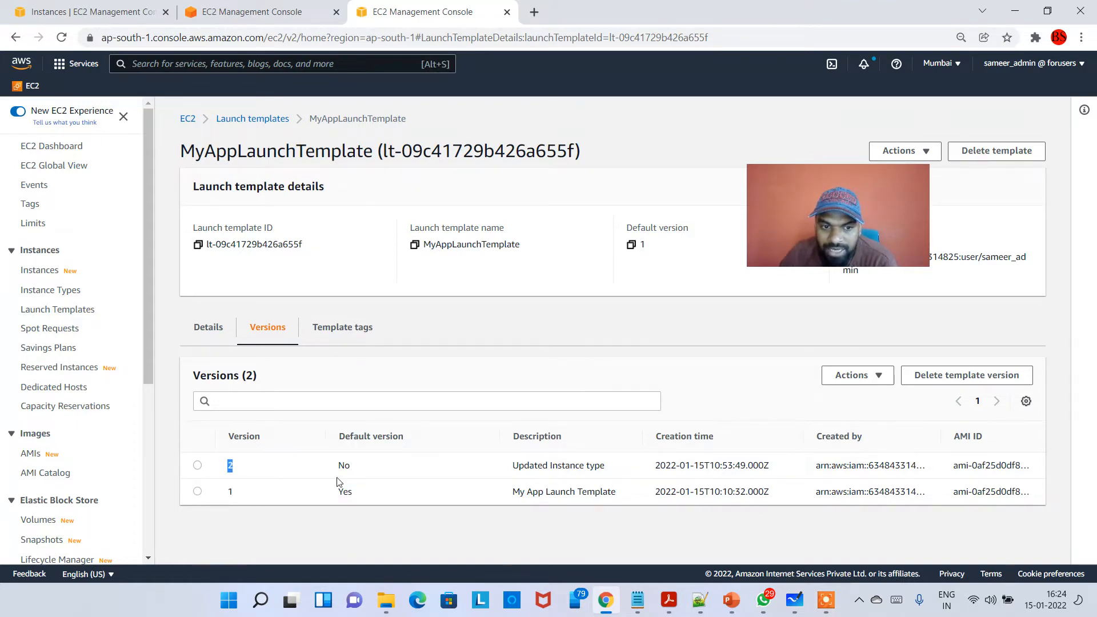
pyautogui.click(373, 474)
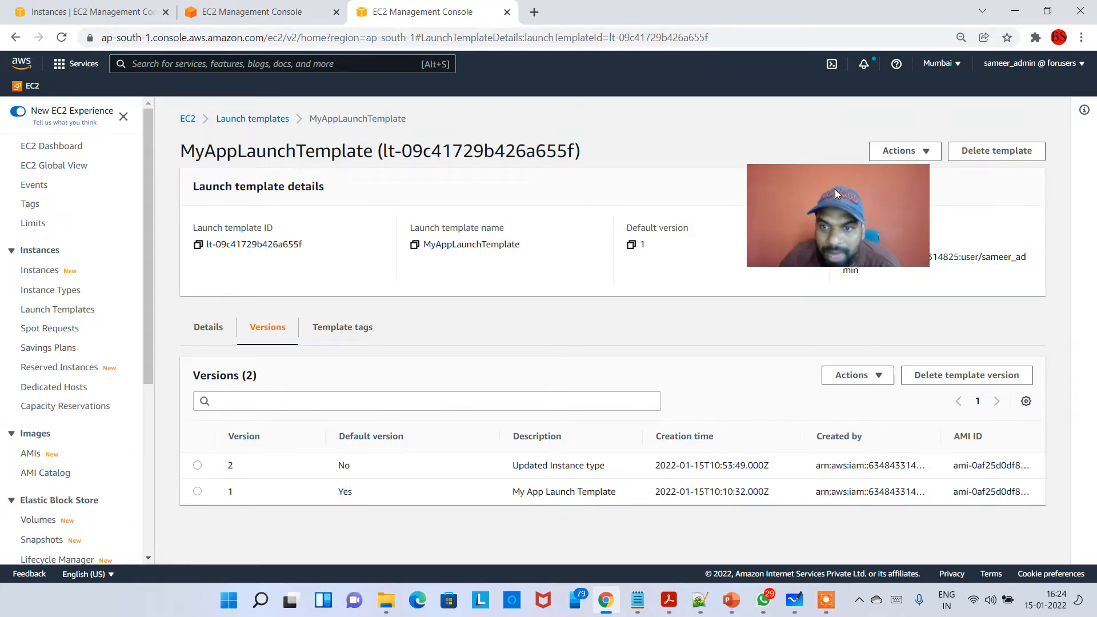
pyautogui.doubleClick(232, 466)
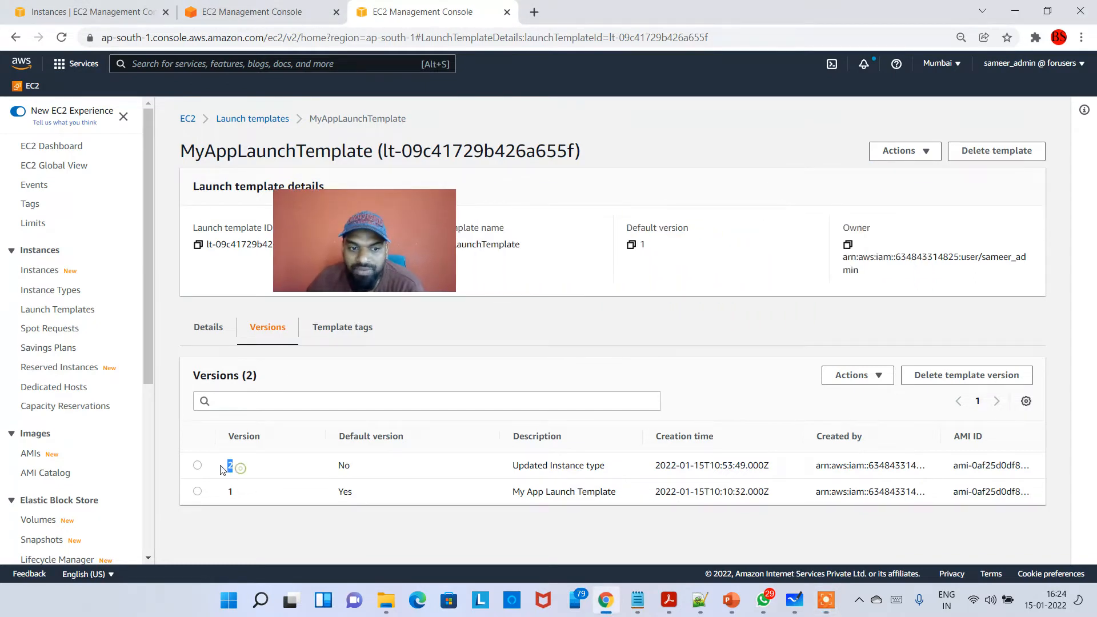
pyautogui.doubleClick(355, 467)
# - Set version 2 of MyAppLaunchTemplate as the default version and check its default status in the version list
pyautogui.moveTo(382, 256); pyautogui.dragTo(204, 210)
pyautogui.click(197, 465)
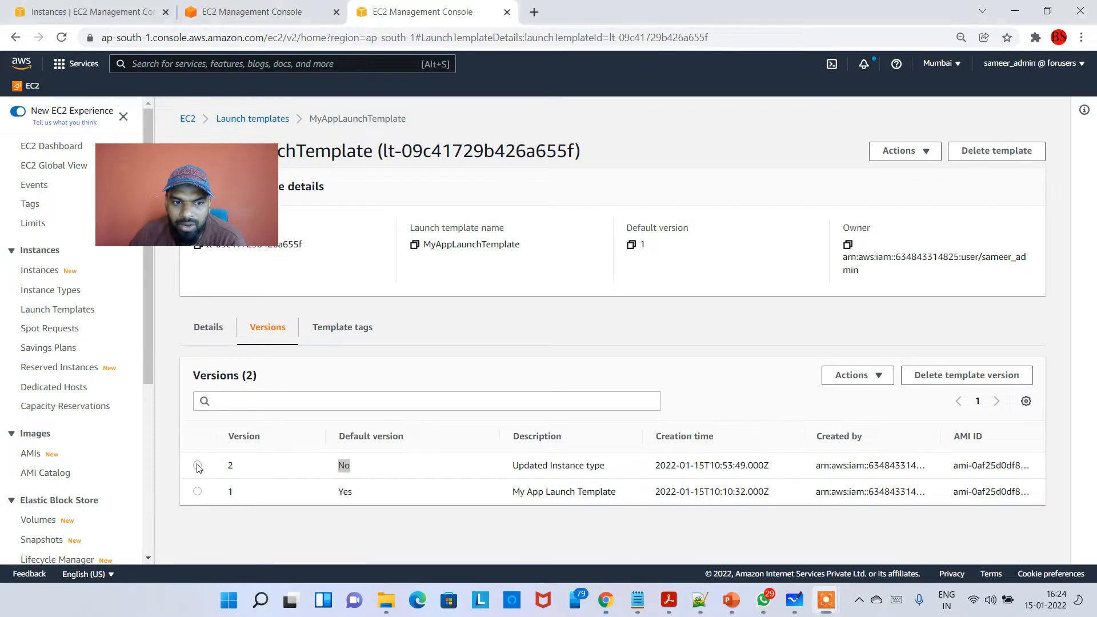
pyautogui.click(886, 377)
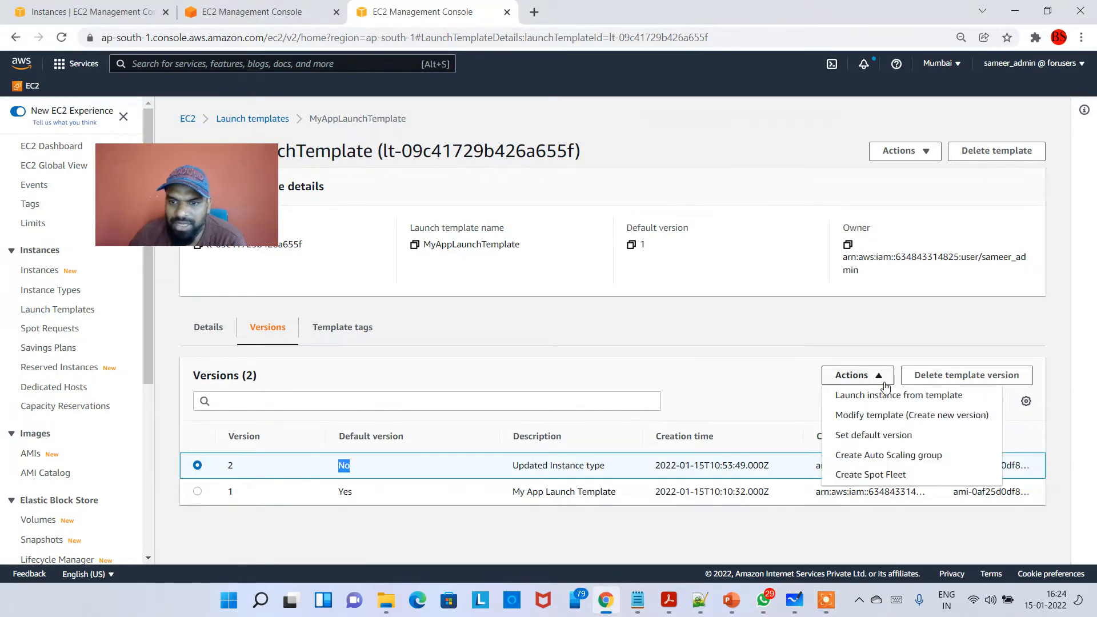
pyautogui.click(874, 435)
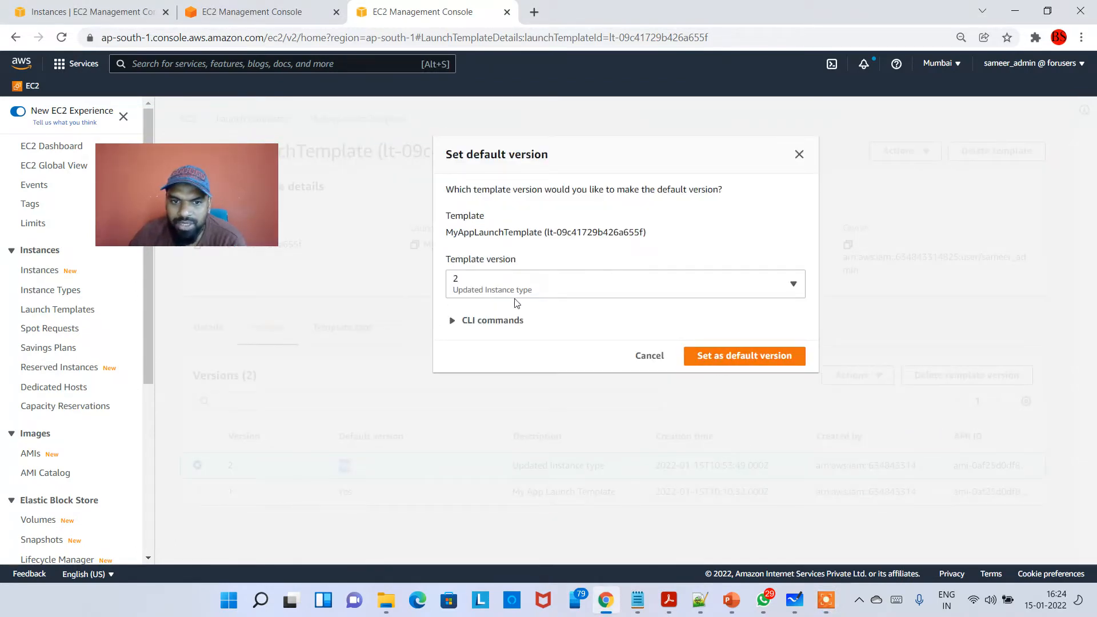
pyautogui.click(737, 359)
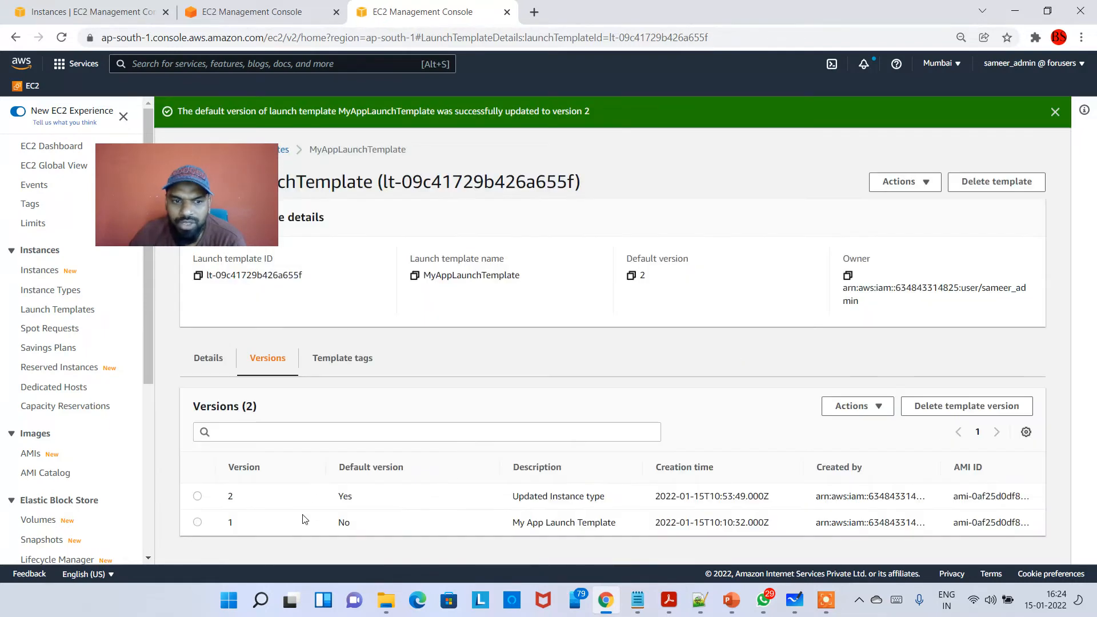
pyautogui.moveTo(348, 502); pyautogui.dragTo(335, 504)
pyautogui.click(335, 505)
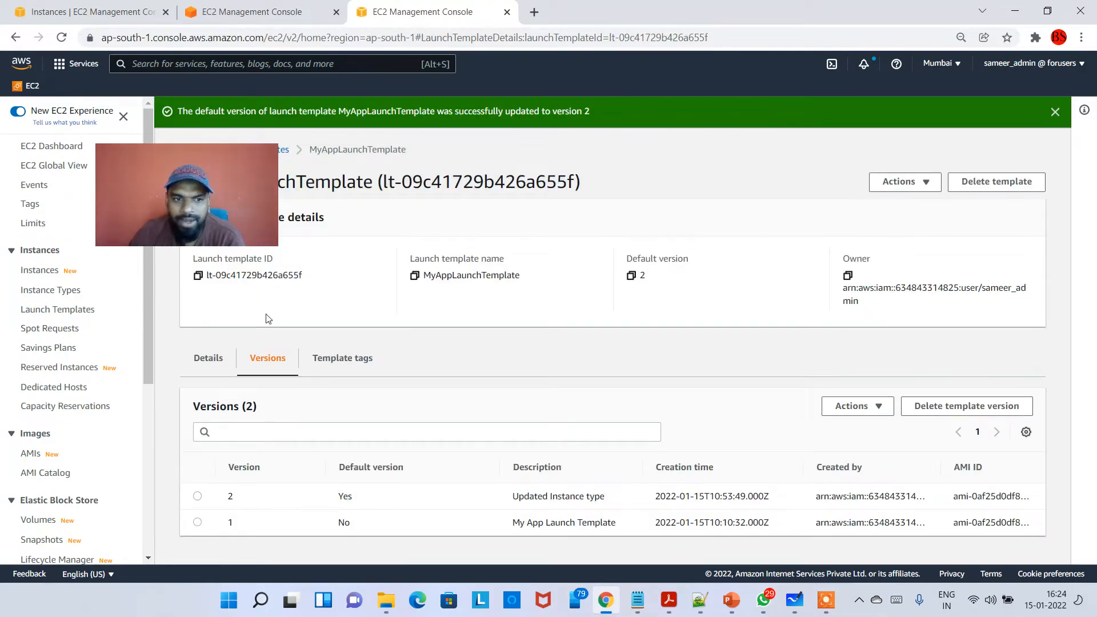
# - View the launch template's version details and compare the instance types of version 2 and version 1, ending on version 2
pyautogui.moveTo(216, 178); pyautogui.dragTo(821, 84)
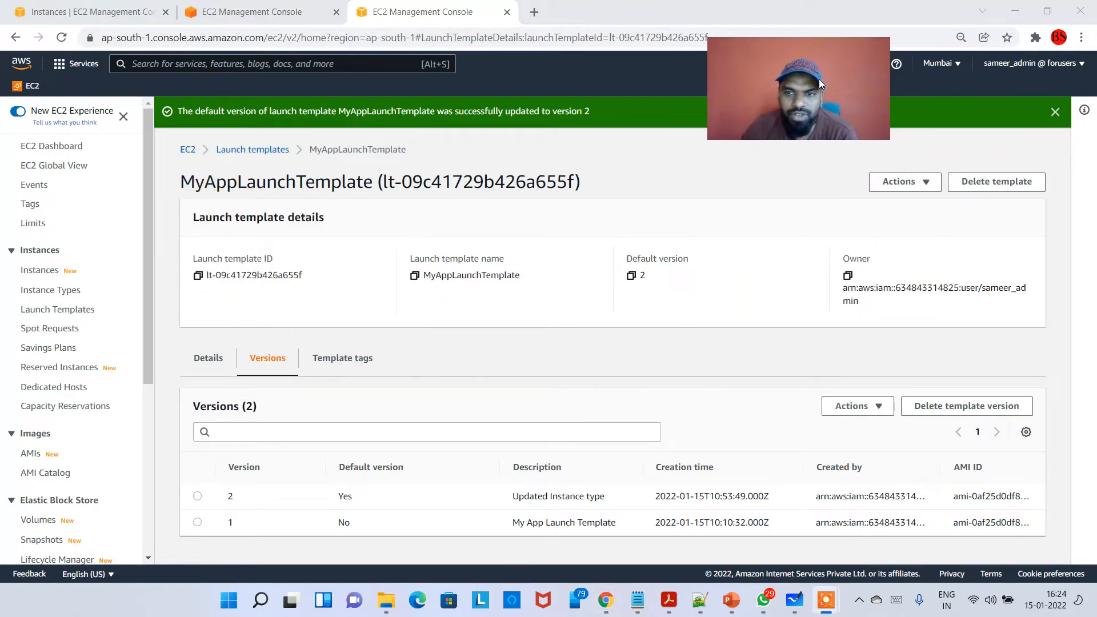
pyautogui.click(208, 361)
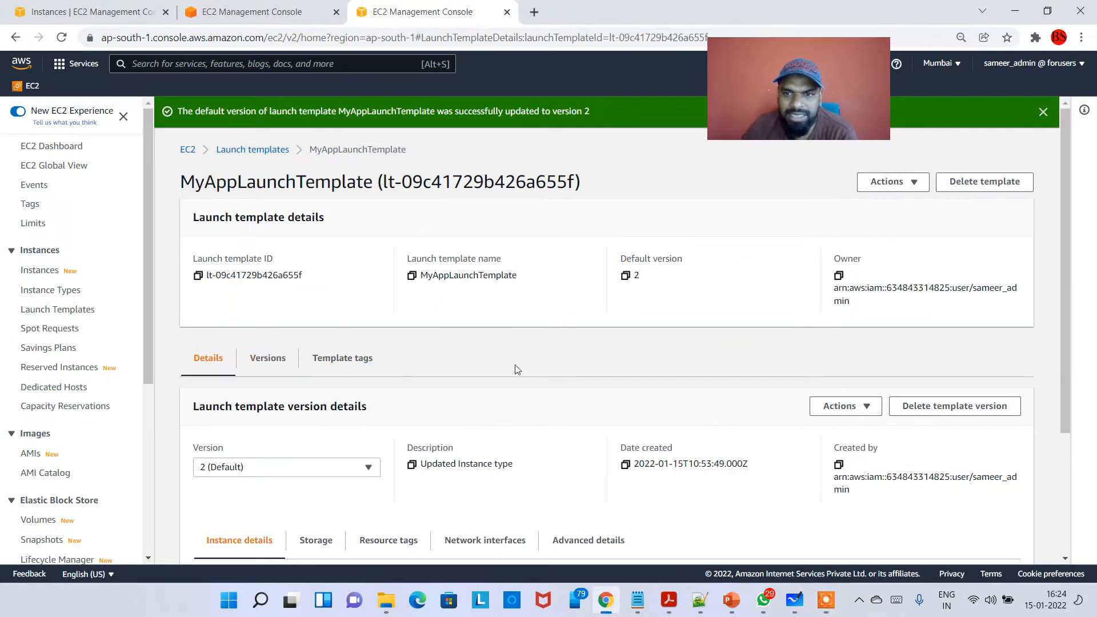
pyautogui.scroll(-3, 754, 412)
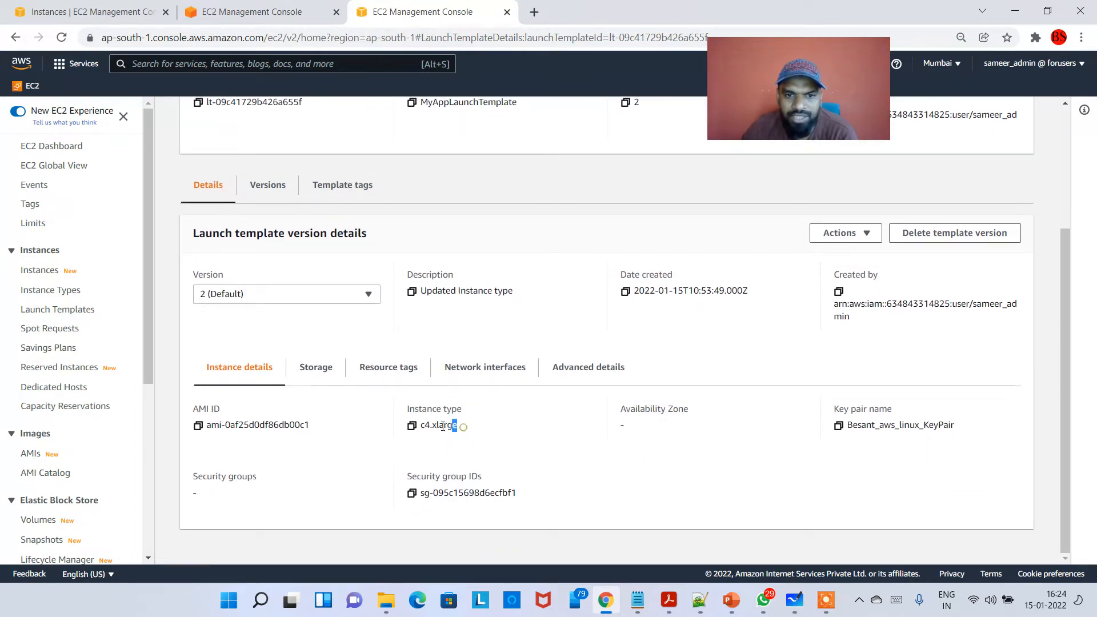
pyautogui.click(283, 293)
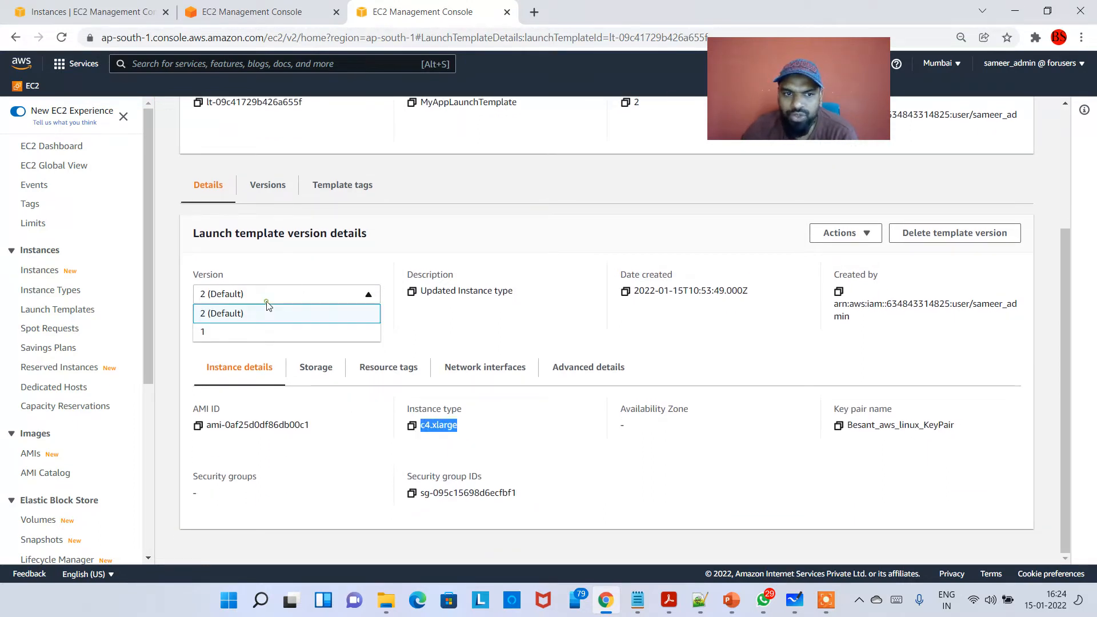
pyautogui.click(264, 330)
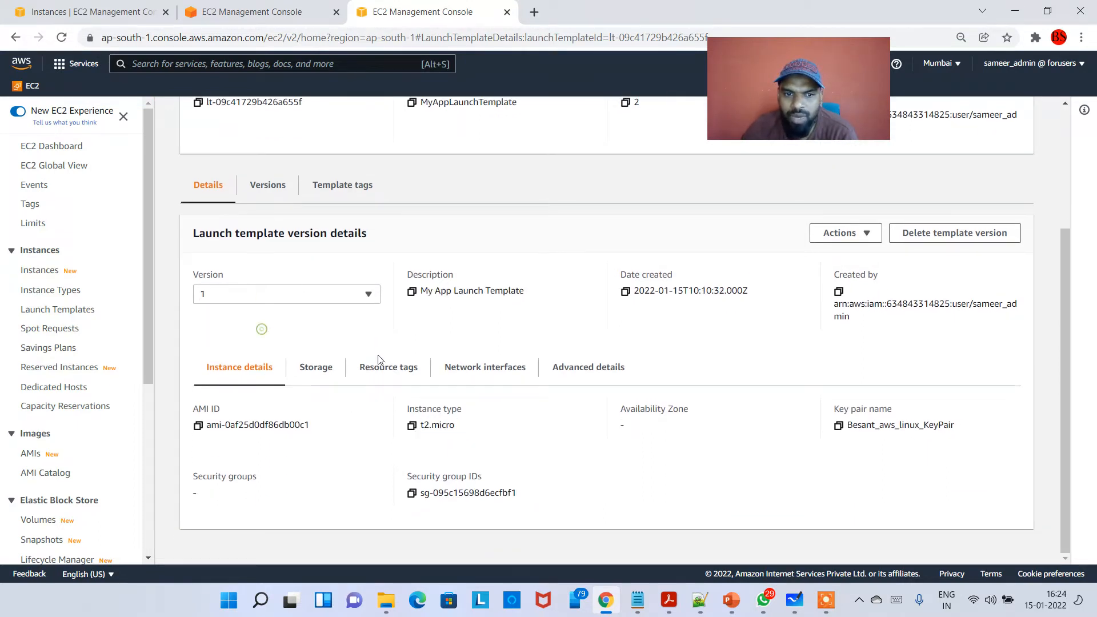
pyautogui.click(322, 297)
pyautogui.click(276, 312)
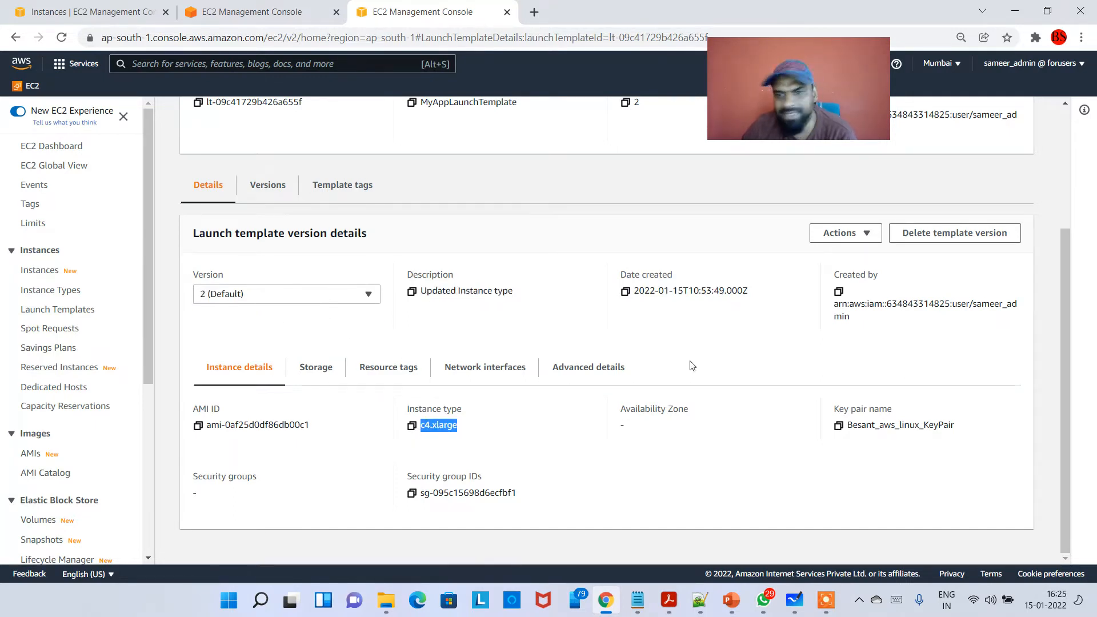
pyautogui.scroll(3, 380, 375)
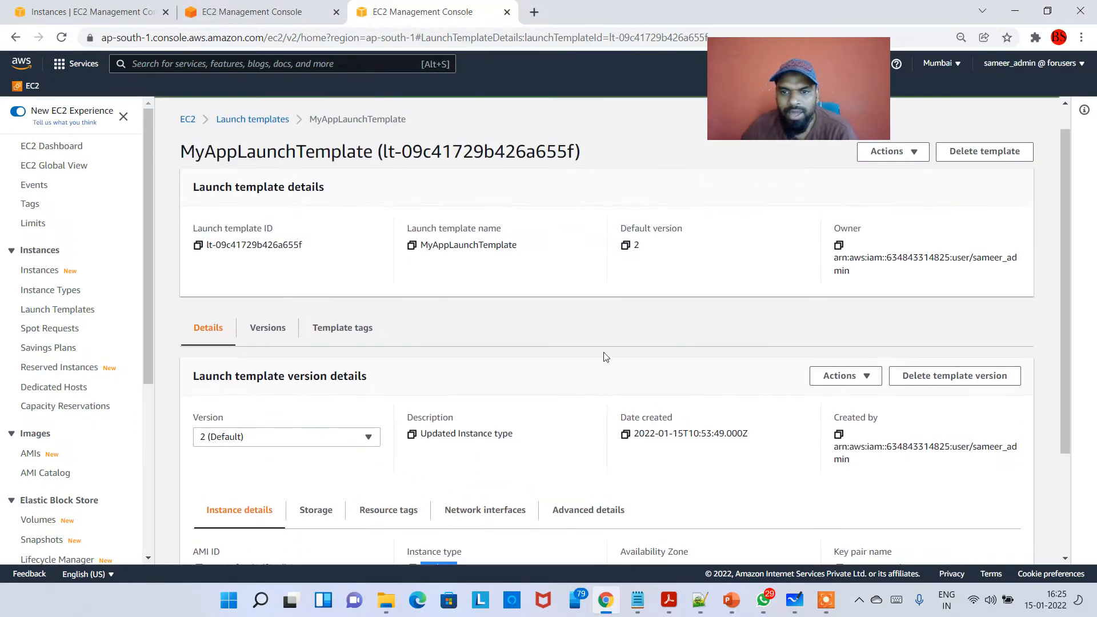
pyautogui.click(352, 444)
pyautogui.click(353, 445)
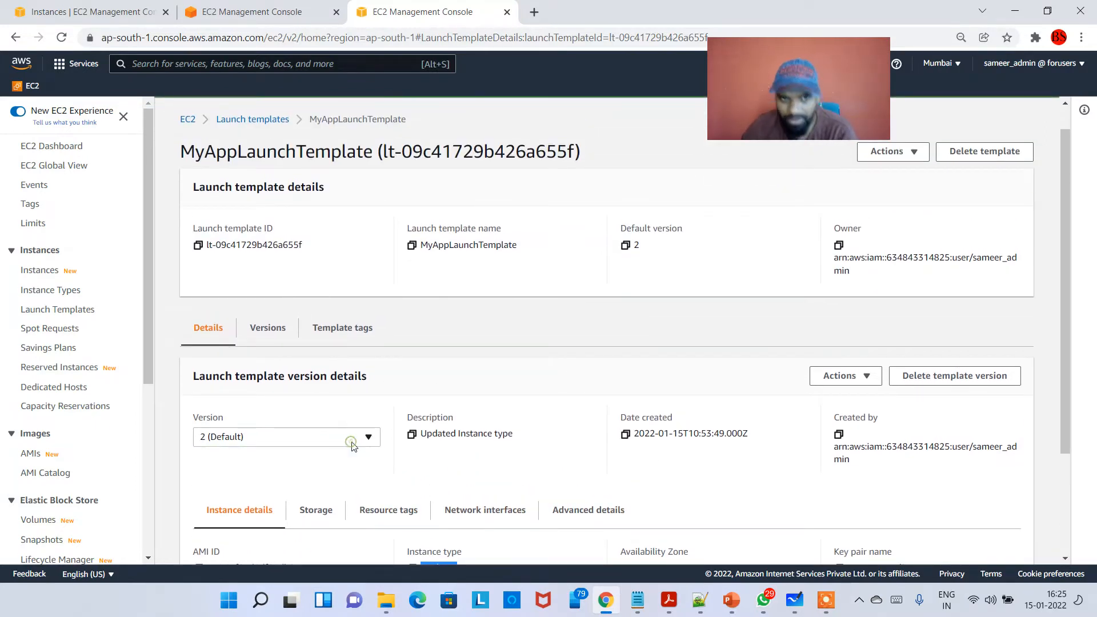
# - Go to the Auto Scaling groups list, highlight MyAppASG's launch template version and open the group's details page
pyautogui.scroll(-5, 108, 443)
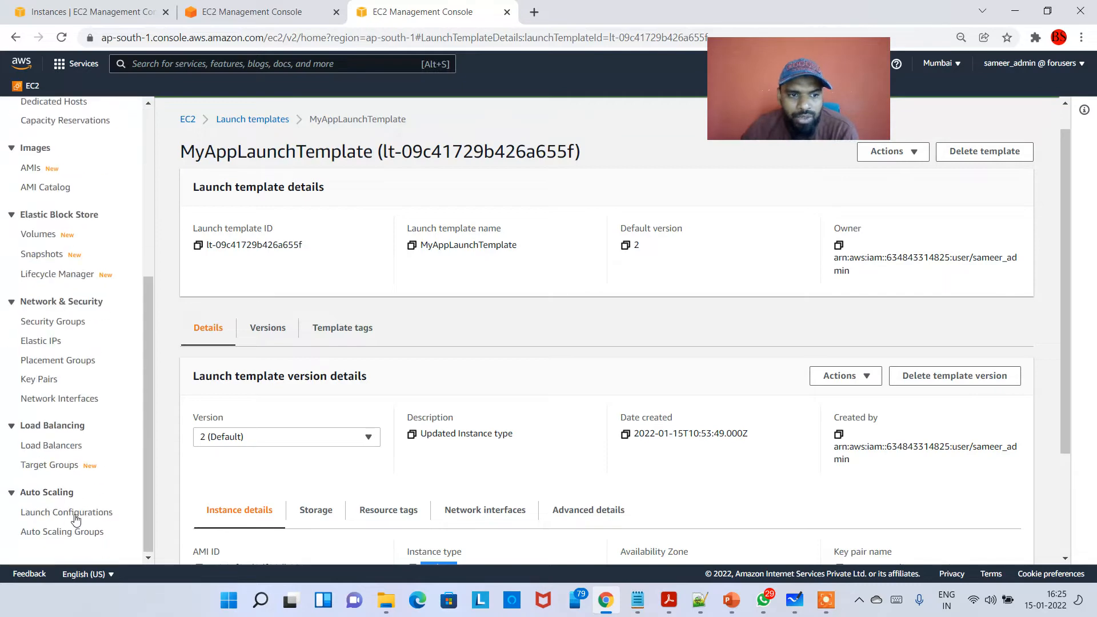
pyautogui.click(70, 534)
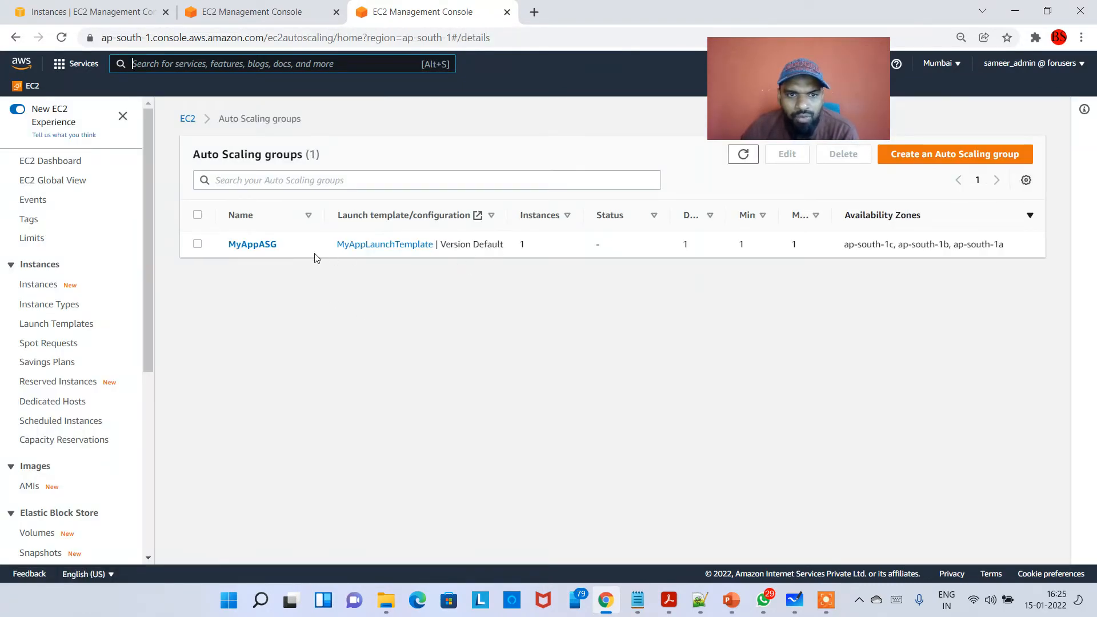
pyautogui.doubleClick(286, 247)
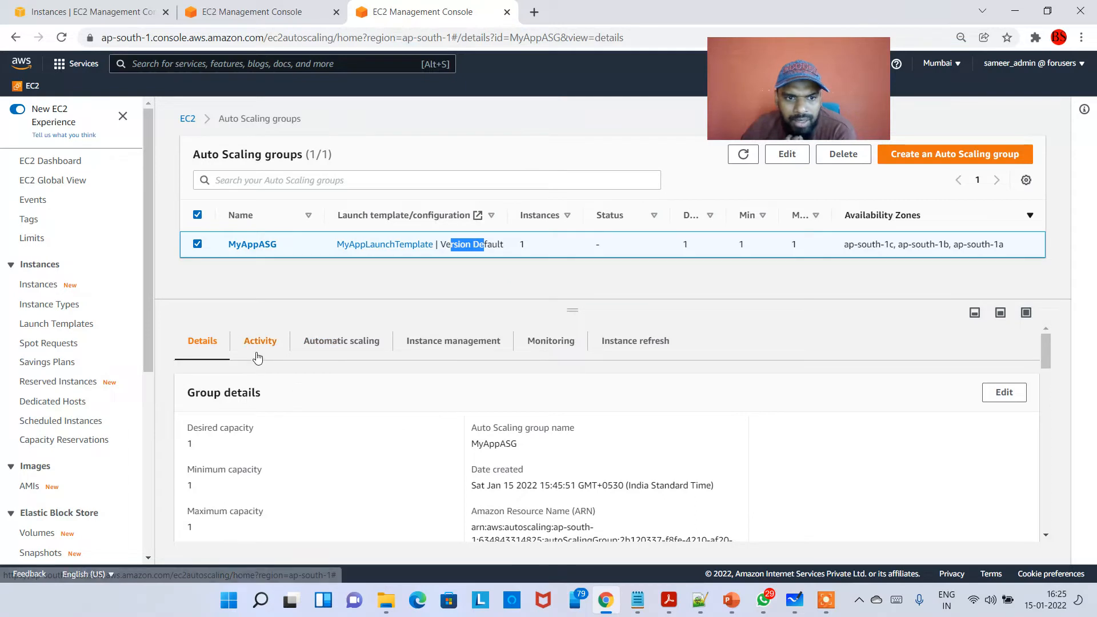
pyautogui.click(252, 246)
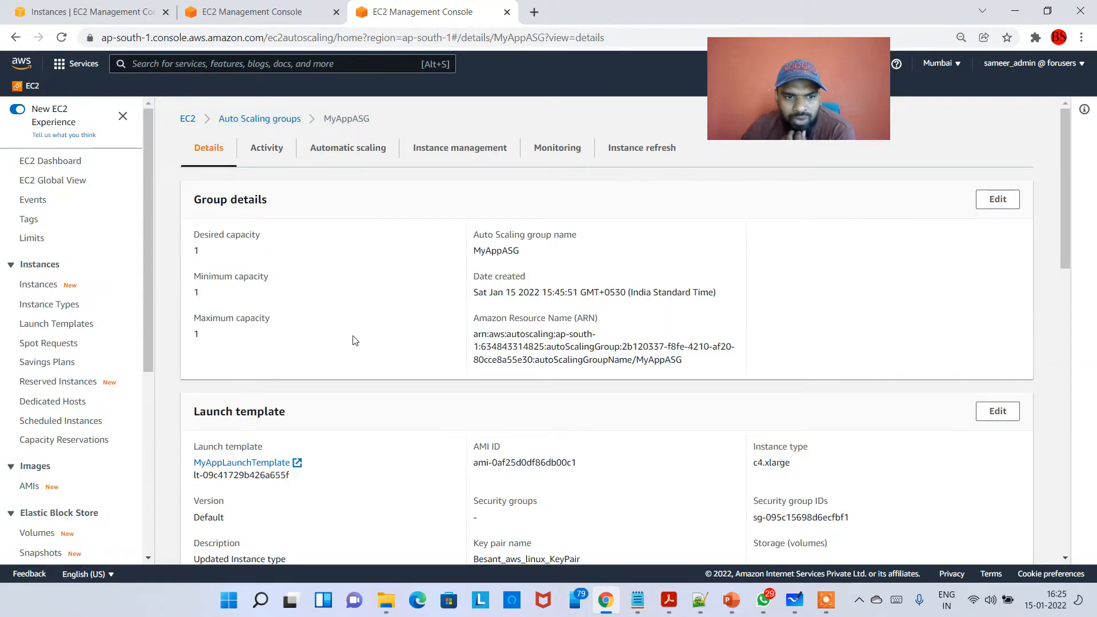
# - Examine the launch template section of MyAppASG and highlight its instance type
pyautogui.scroll(-2, 353, 341)
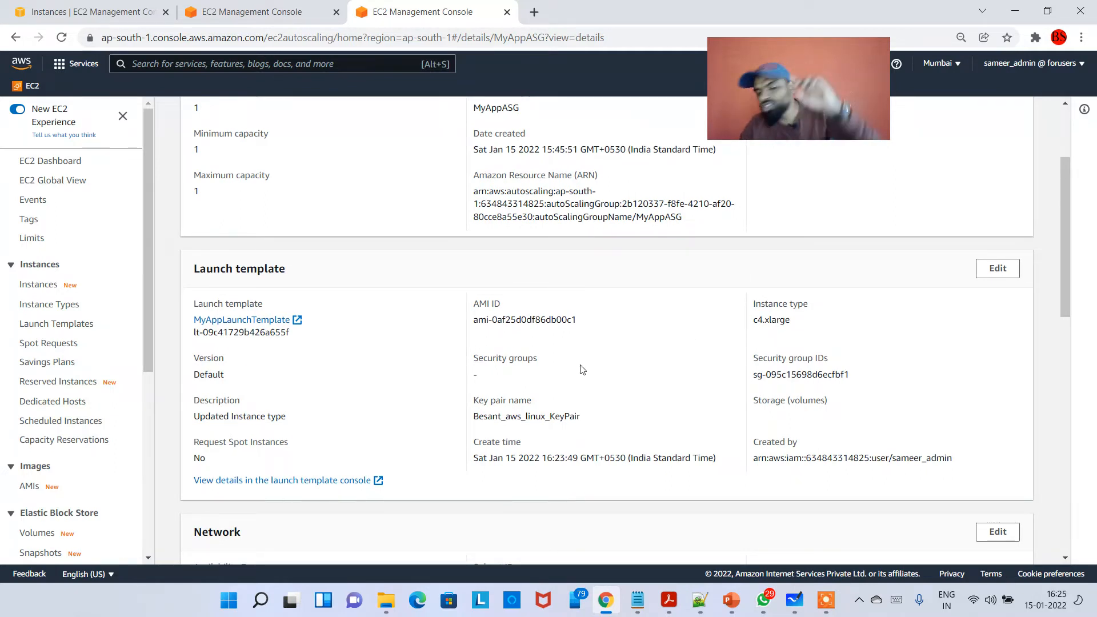
pyautogui.moveTo(800, 324); pyautogui.dragTo(706, 316)
pyautogui.click(808, 331)
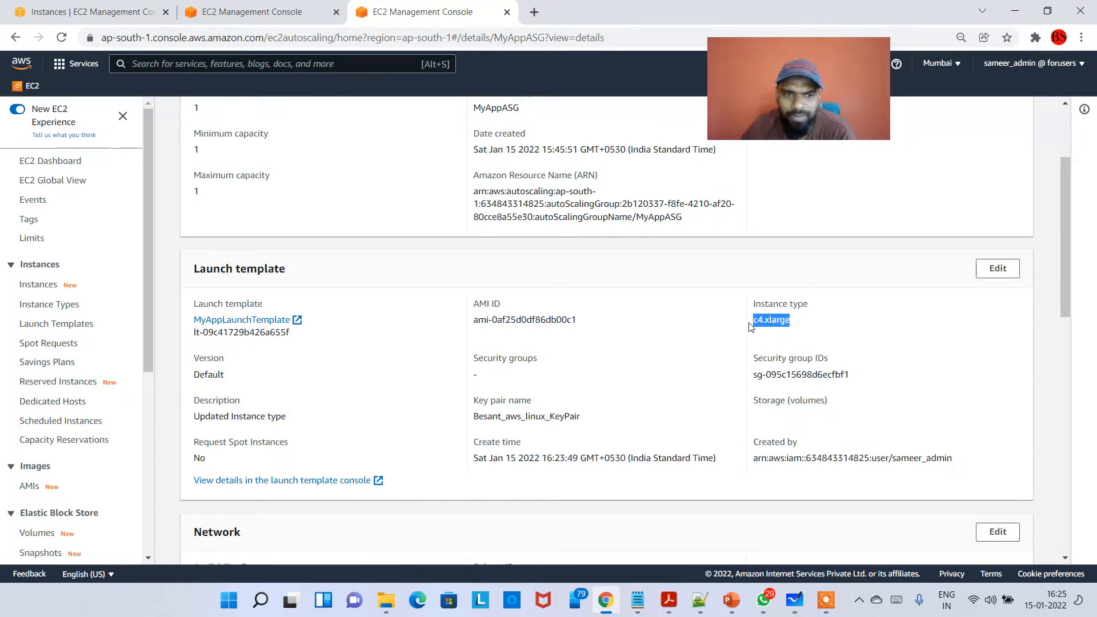
pyautogui.click(783, 342)
pyautogui.scroll(3, 480, 382)
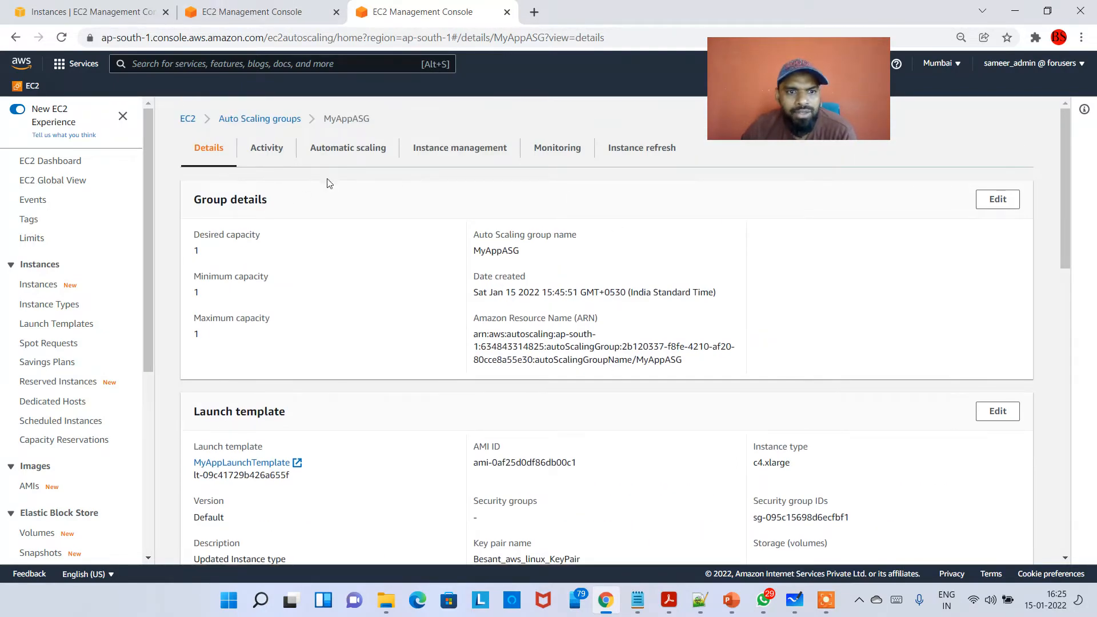
# - Switch to the second EC2 console browser tab and open the list of EC2 instances there
pyautogui.click(237, 11)
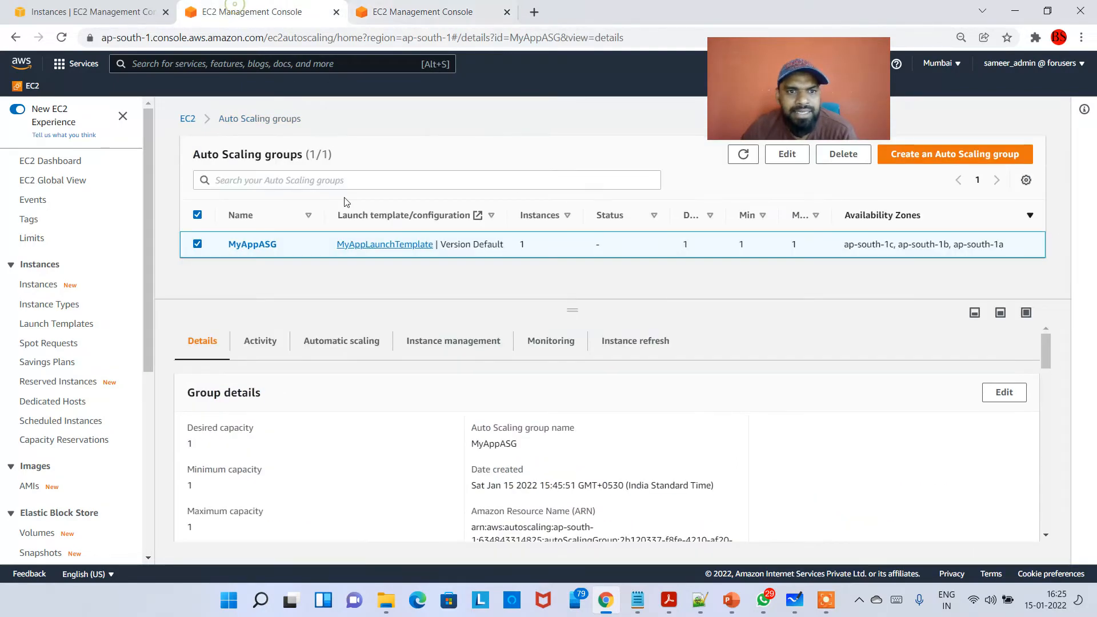
pyautogui.click(39, 284)
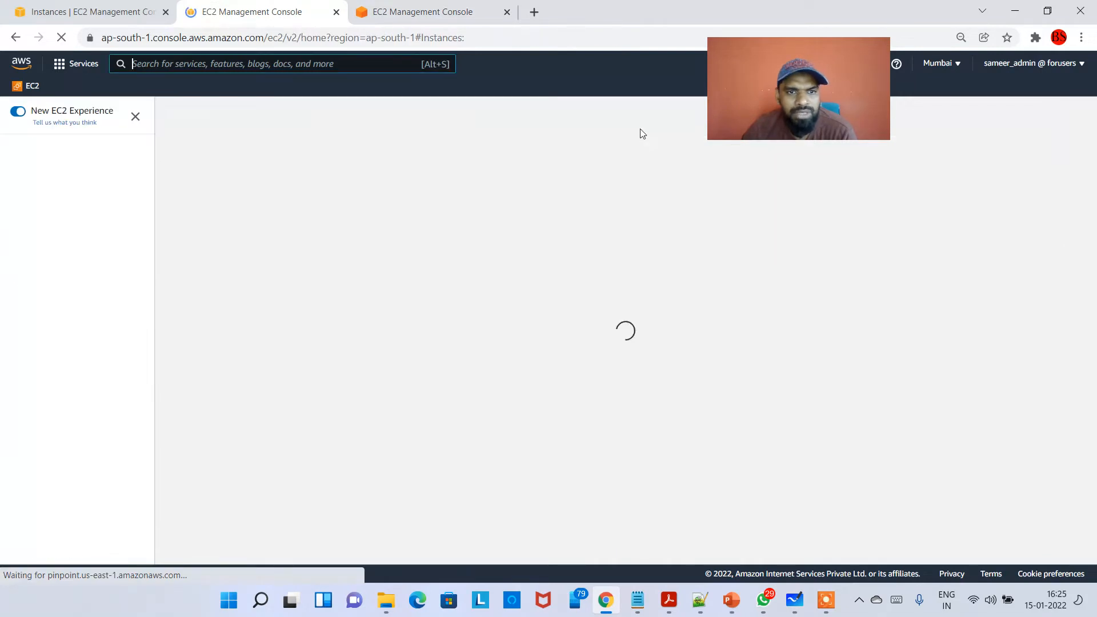
pyautogui.moveTo(782, 124); pyautogui.dragTo(928, 378)
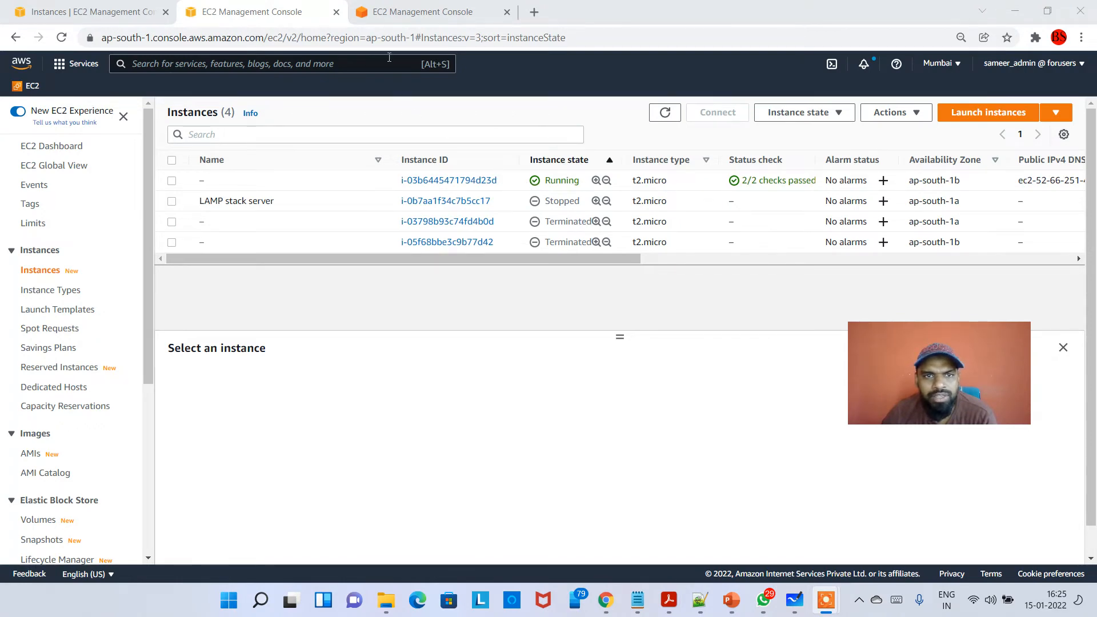
# - In the Auto Scaling group MyAppASG, set the group size to a desired capacity of 3 and a maximum capacity of 3
pyautogui.click(380, 14)
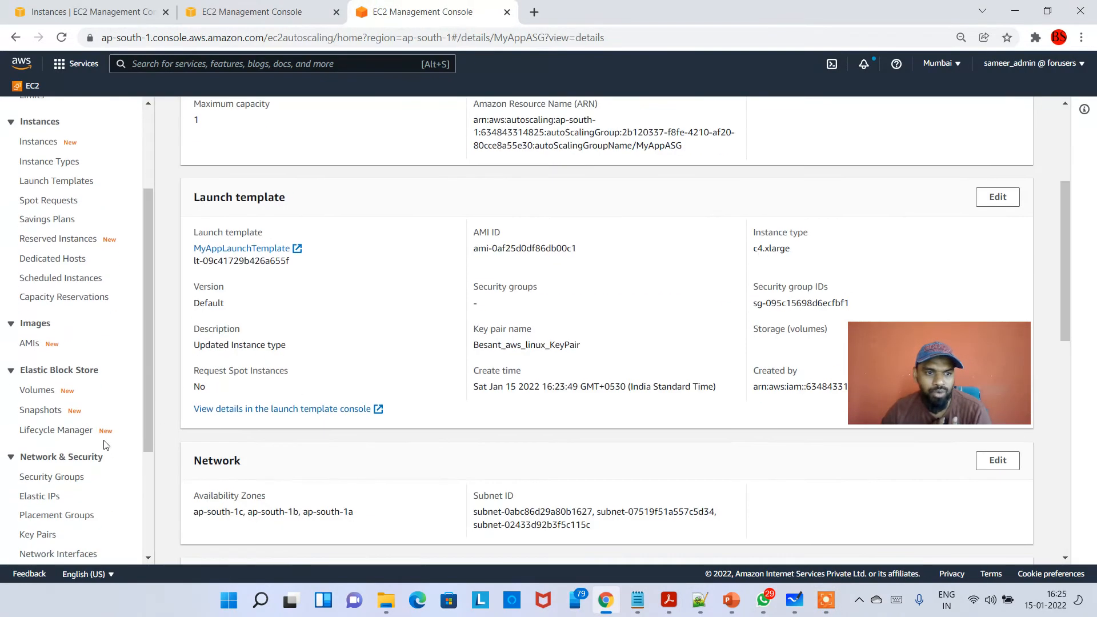
pyautogui.scroll(-3, 106, 446)
pyautogui.click(55, 508)
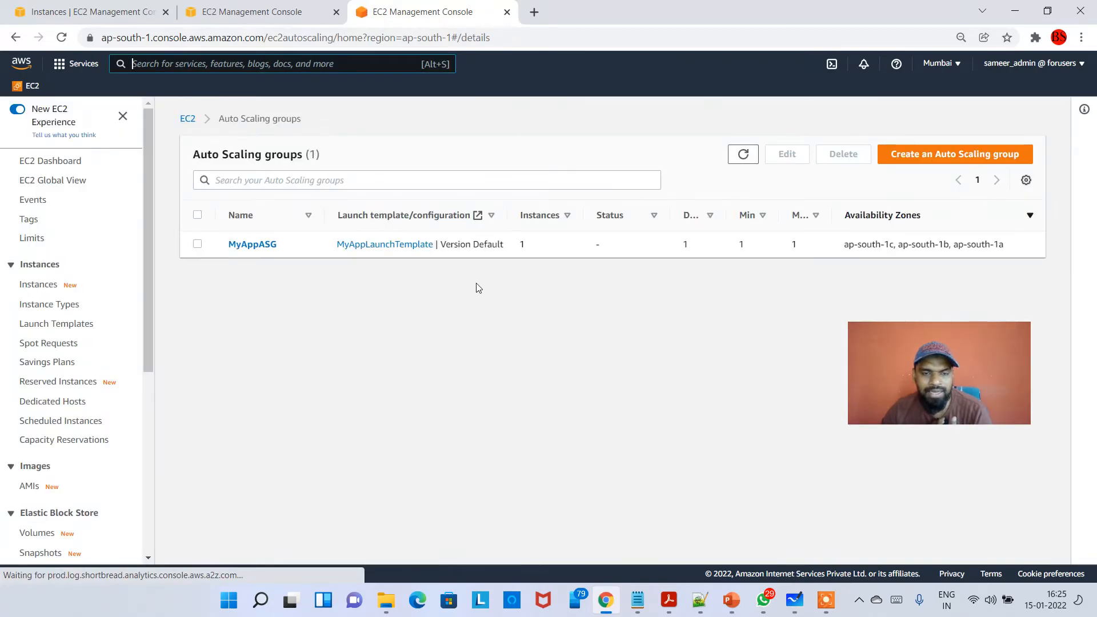
pyautogui.click(256, 244)
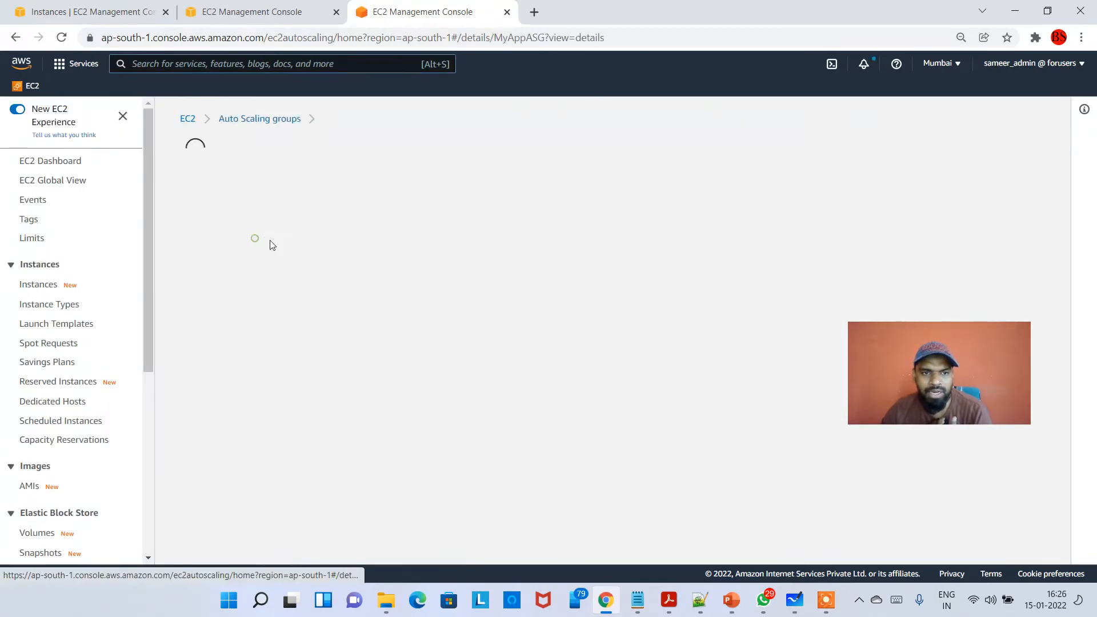
pyautogui.click(998, 200)
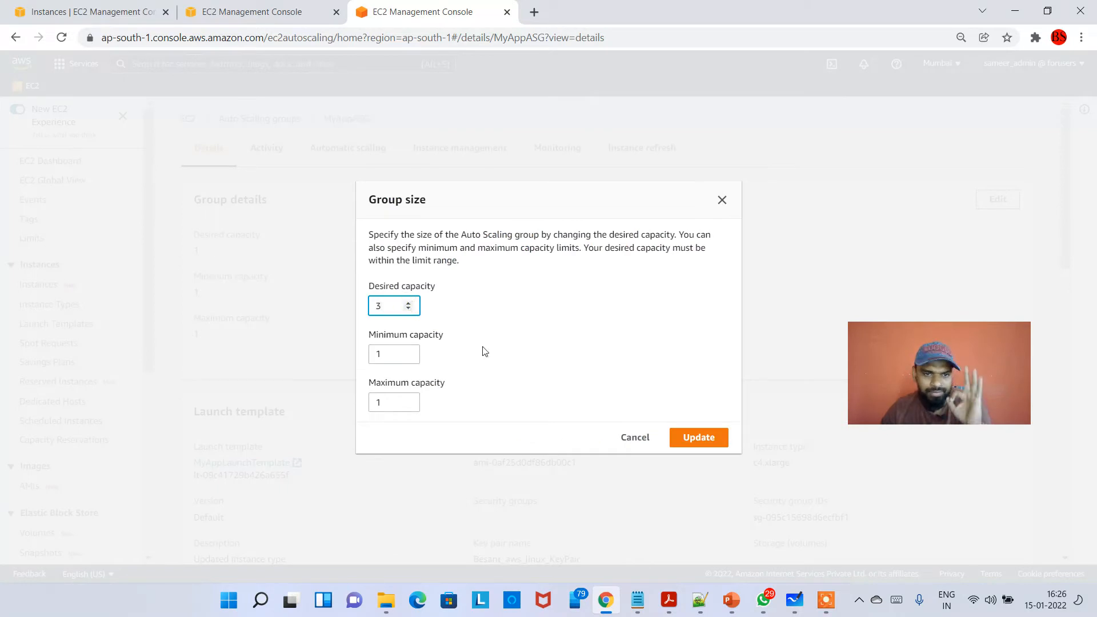
pyautogui.tripleClick(411, 398)
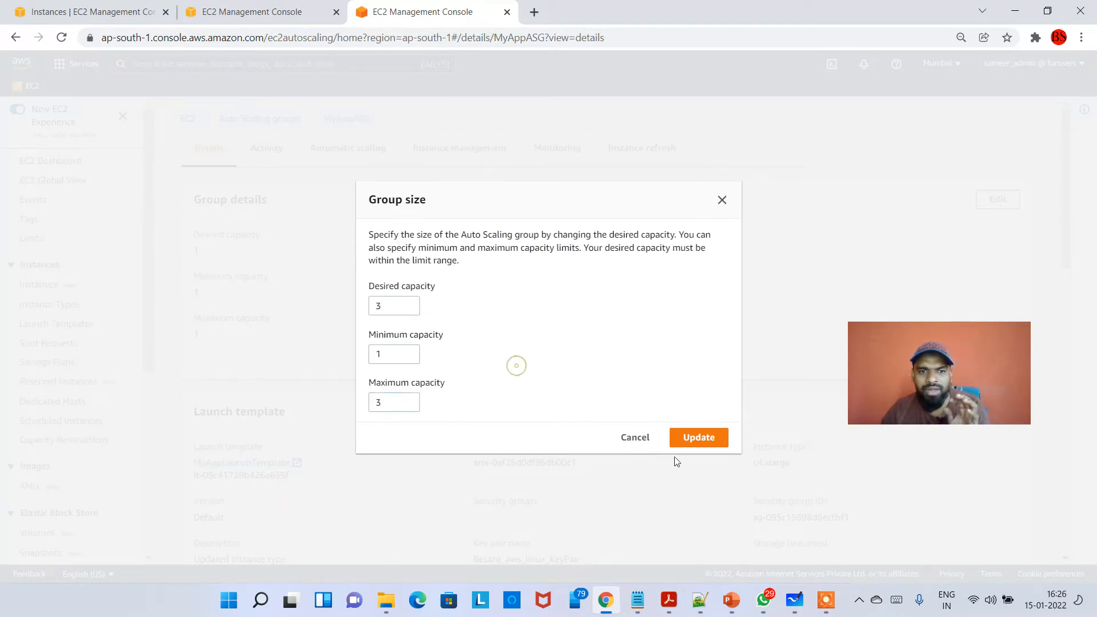
pyautogui.click(706, 438)
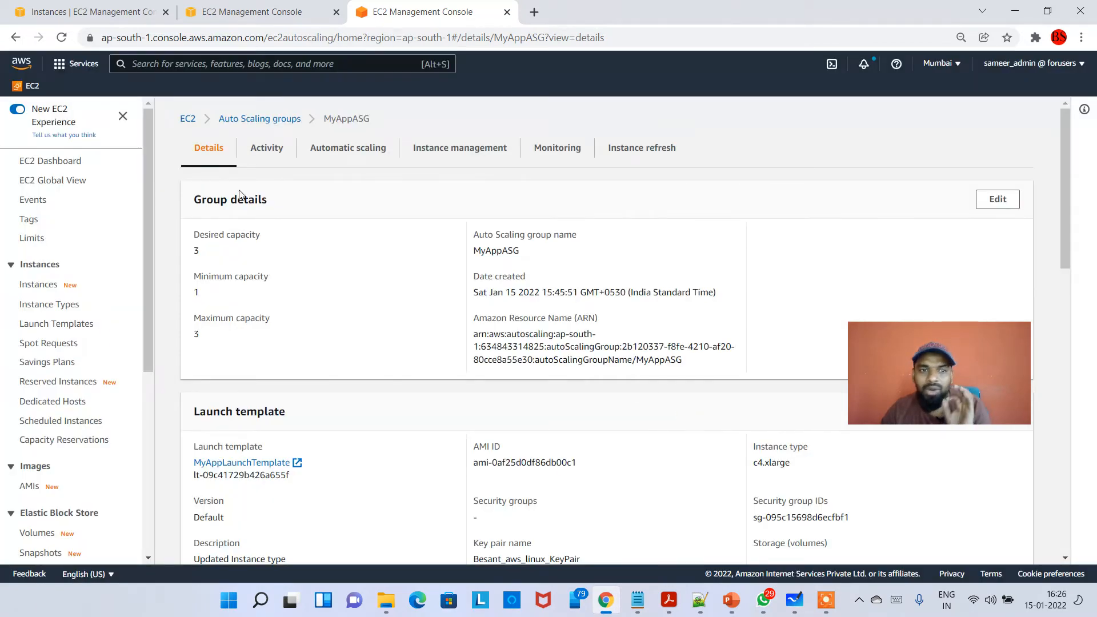
# - Check the EC2 instances list for newly launched instances, refreshing it repeatedly and selecting the running t2.micro instance in between
pyautogui.click(269, 8)
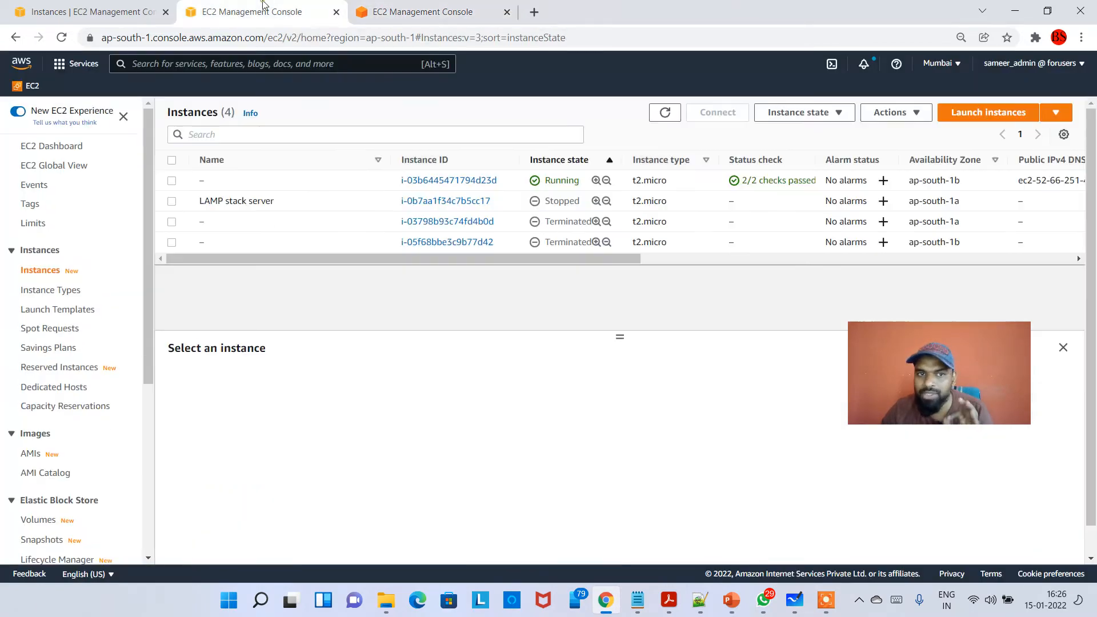
pyautogui.click(653, 113)
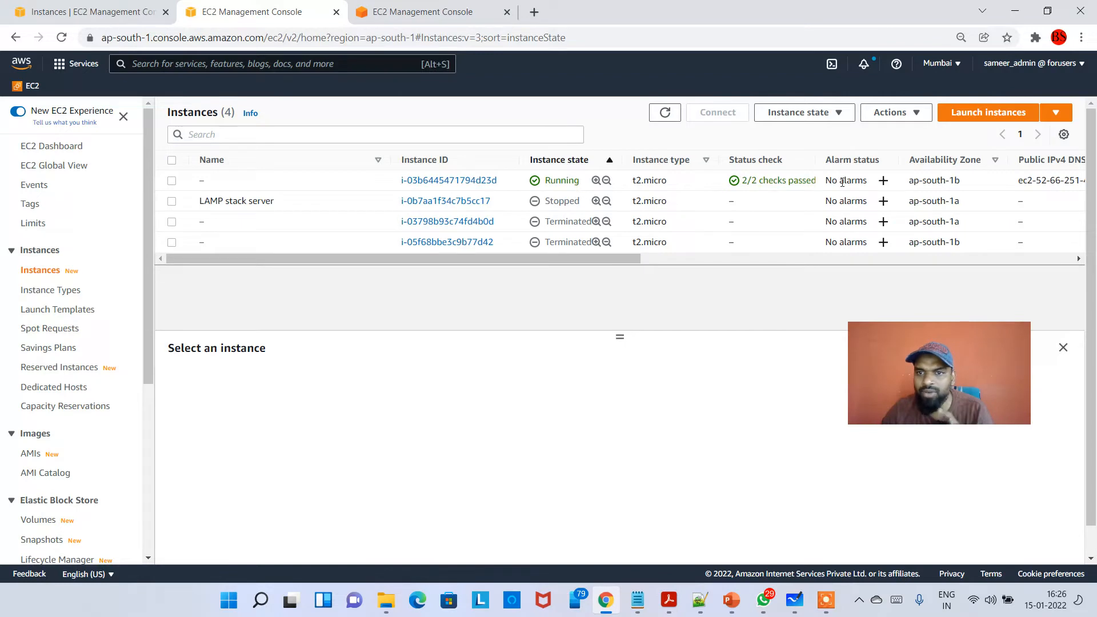
pyautogui.click(567, 186)
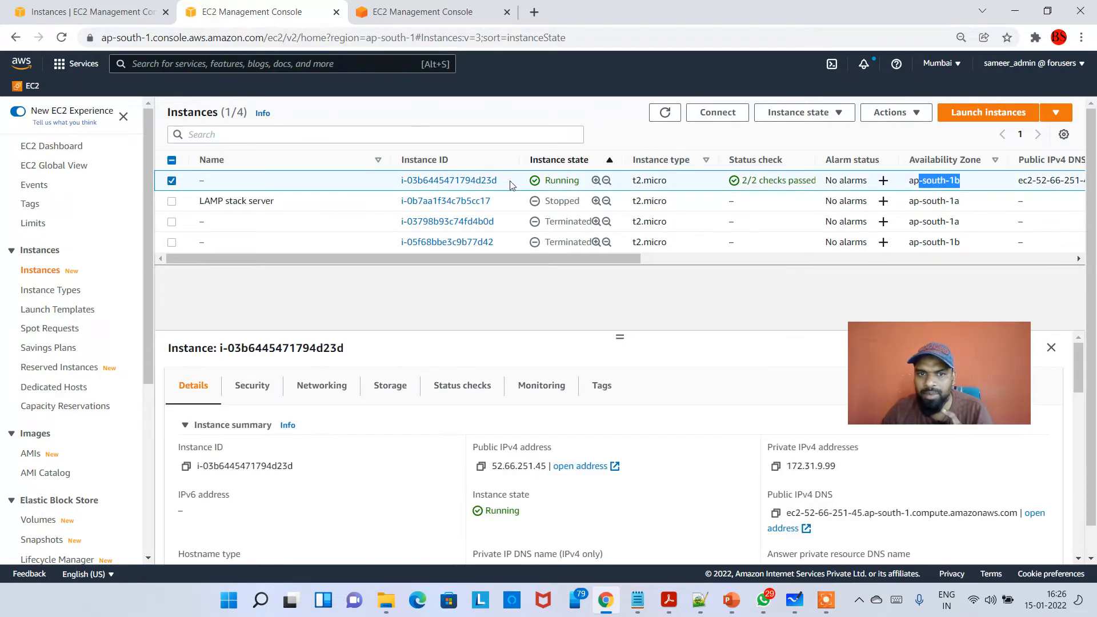
pyautogui.moveTo(502, 181); pyautogui.dragTo(492, 180)
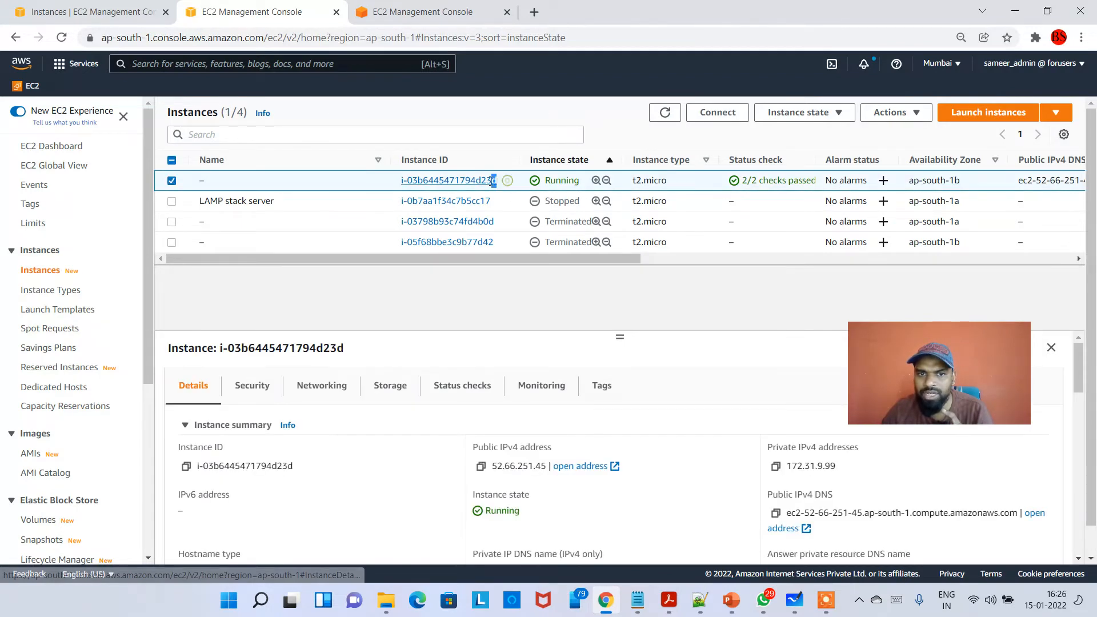
pyautogui.click(667, 113)
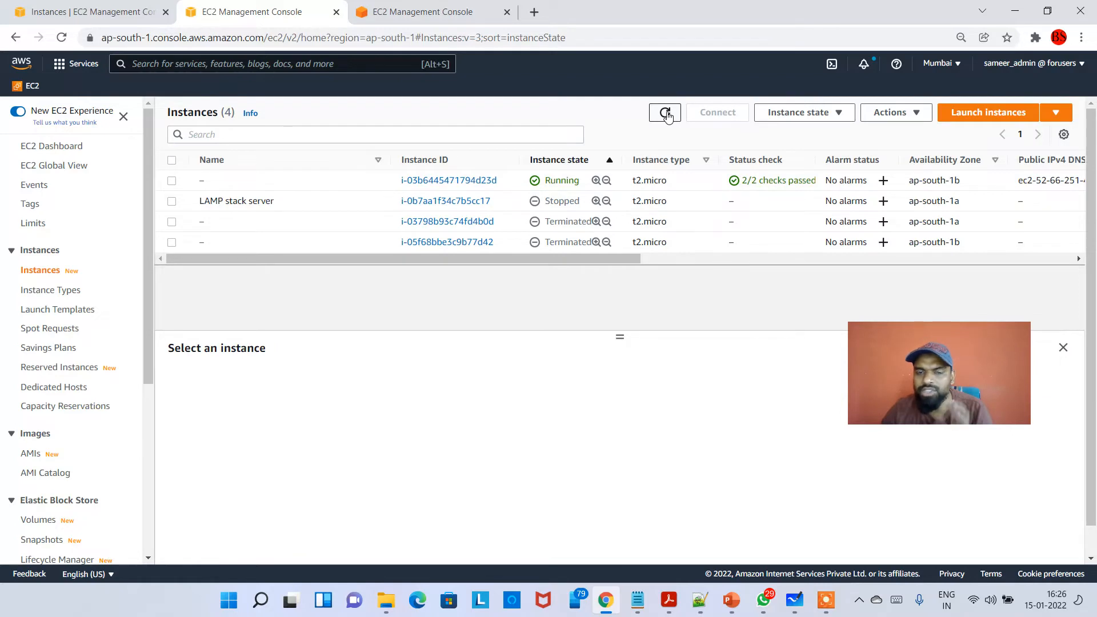
pyautogui.click(667, 113)
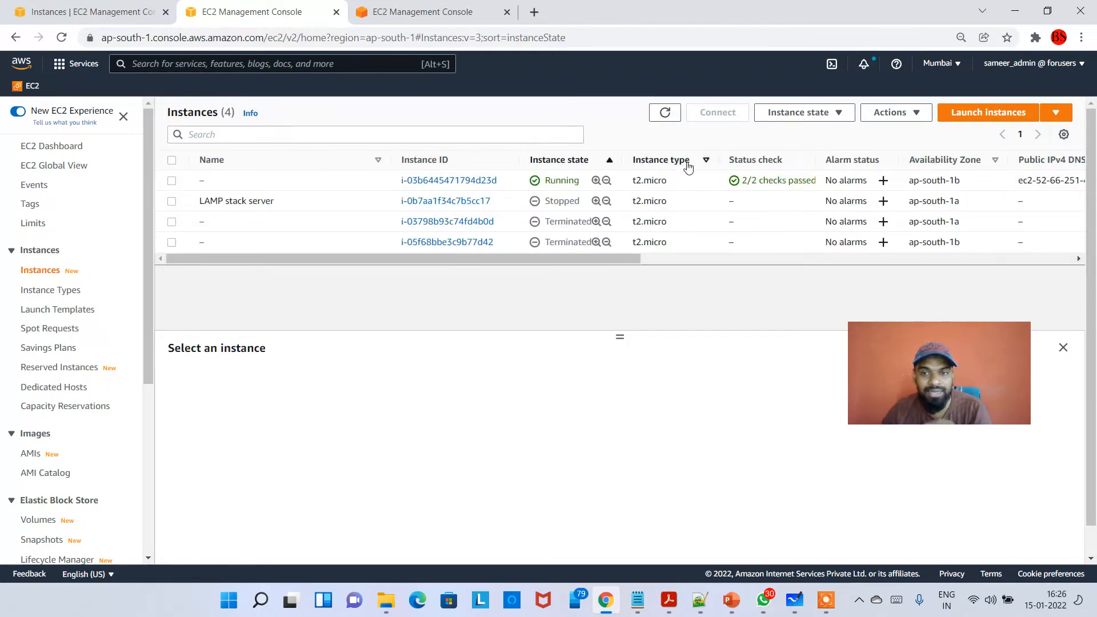
pyautogui.moveTo(824, 612)
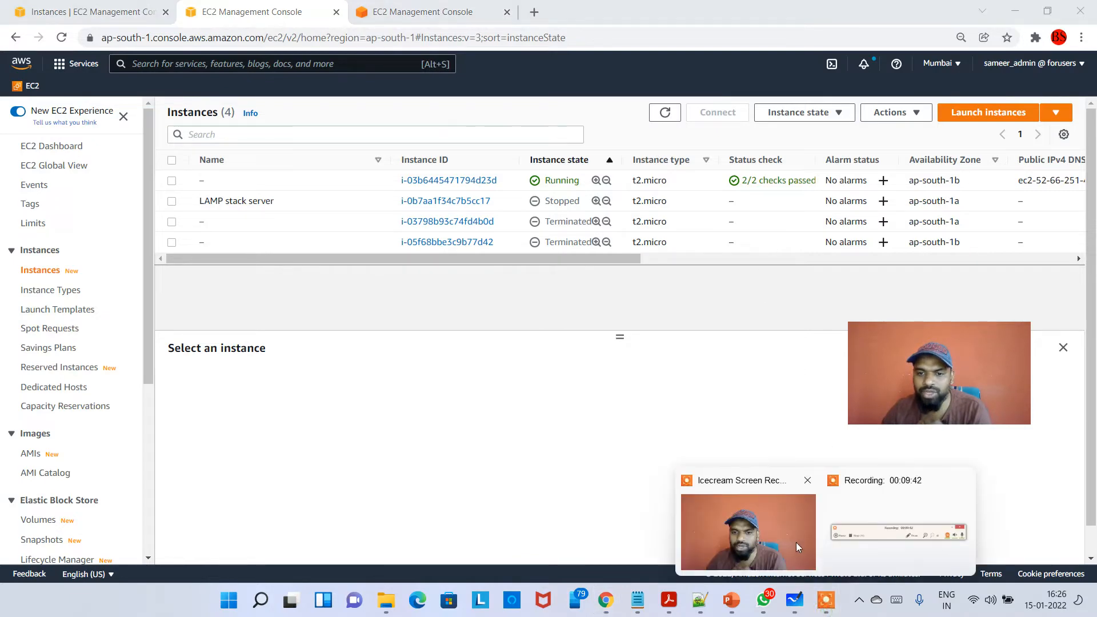
pyautogui.click(866, 533)
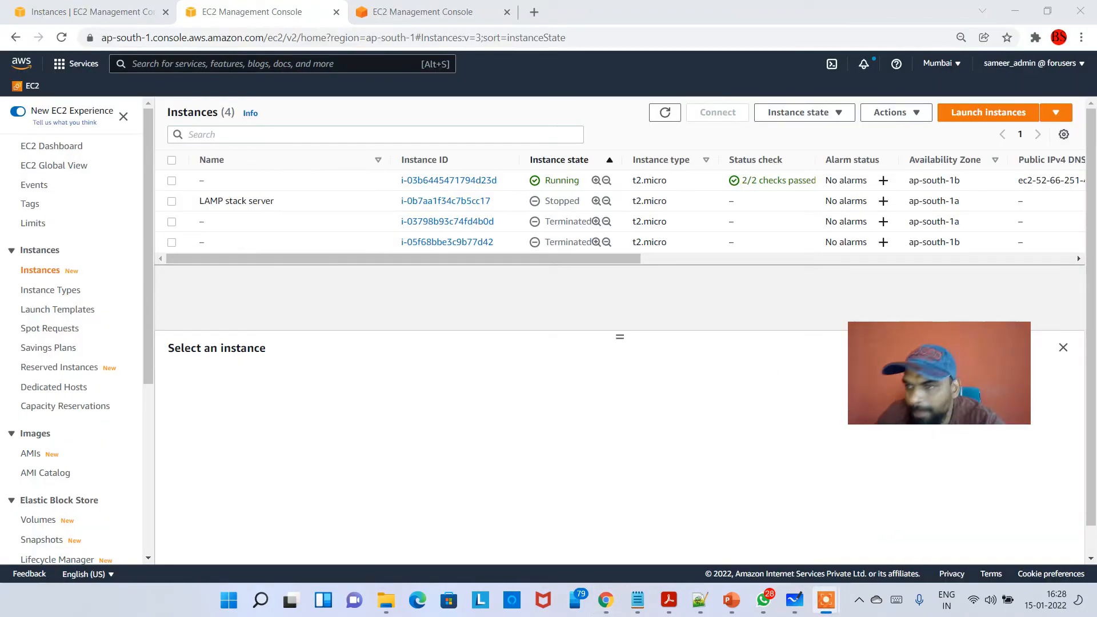
# - Refresh the instances list again and highlight the availability zone of the running t2.micro instance
pyautogui.click(679, 120)
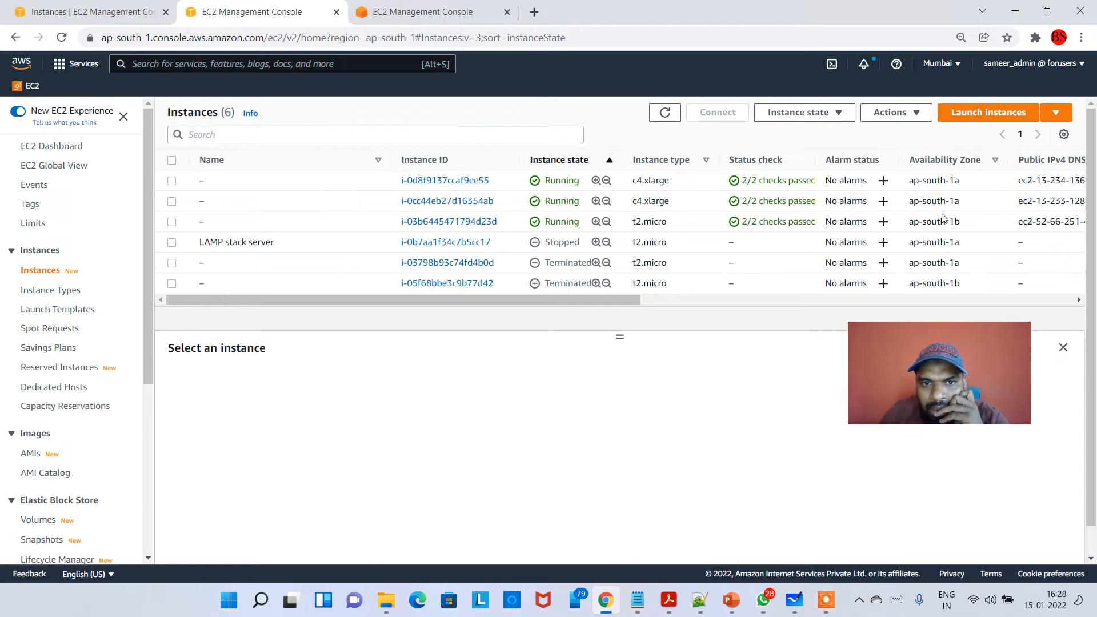
pyautogui.moveTo(967, 224); pyautogui.dragTo(942, 222)
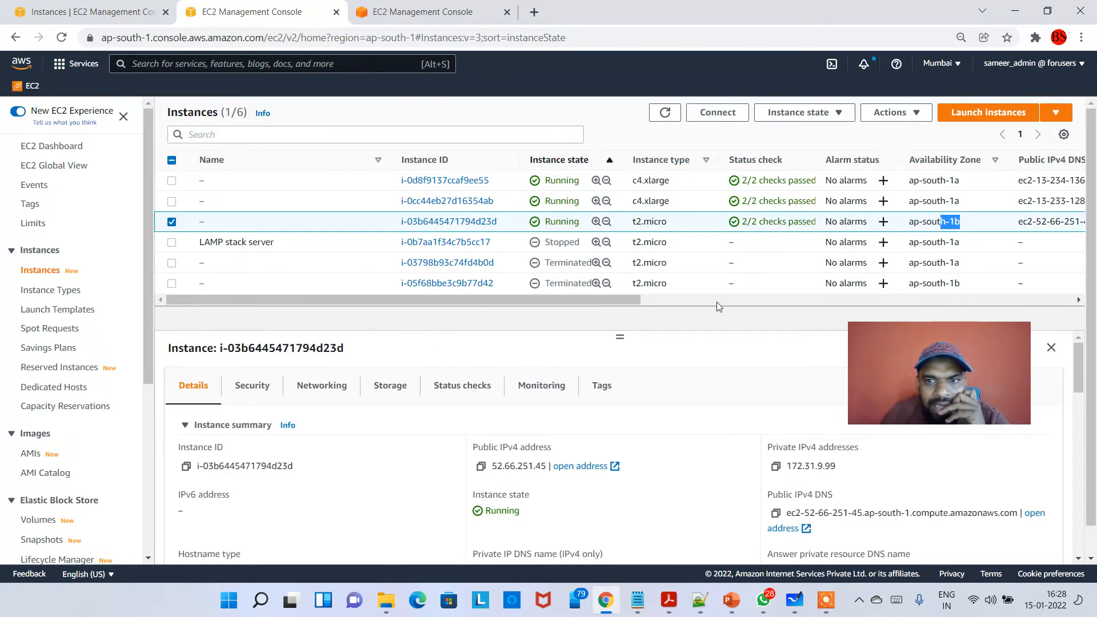
# - Open MyAppASG's activity history and highlight the instance type and availability zone named in the most recent failed launch
pyautogui.click(400, 12)
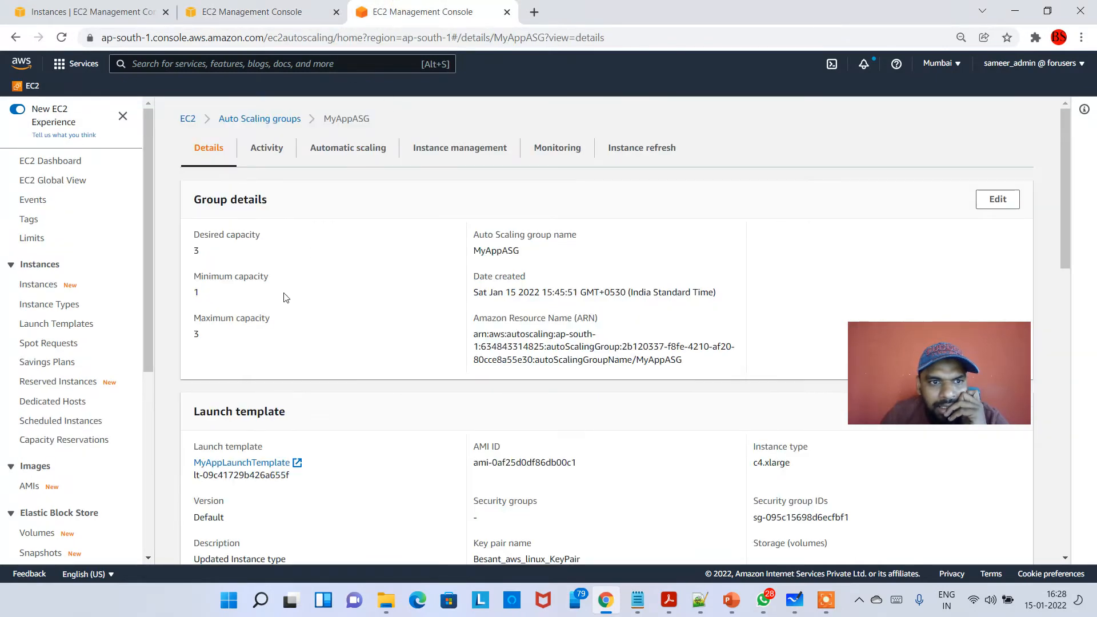
pyautogui.click(279, 120)
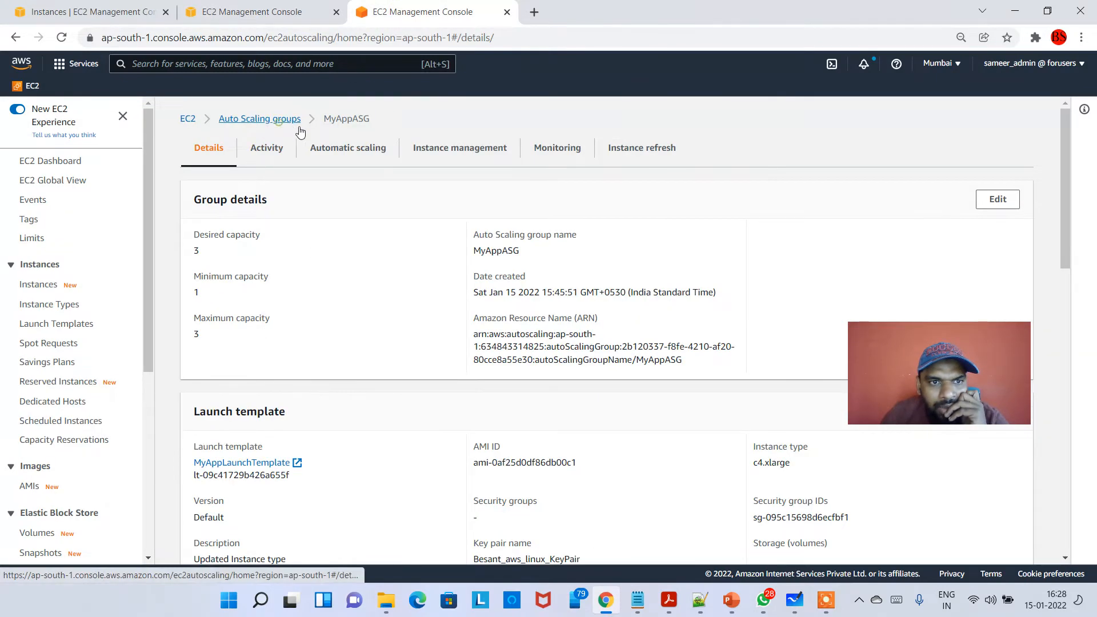
pyautogui.click(252, 245)
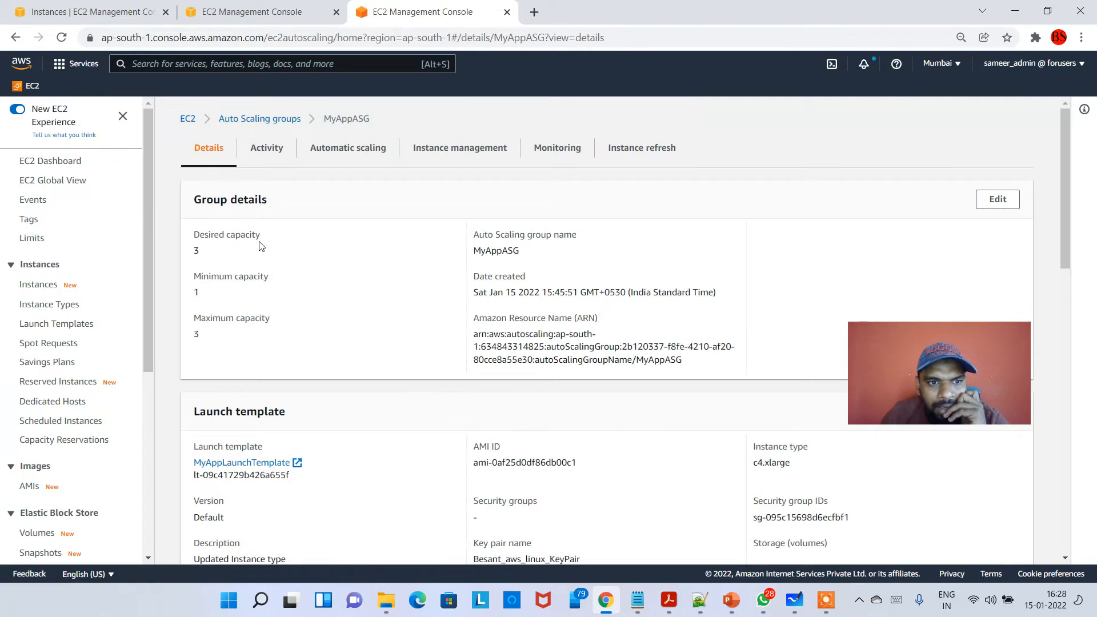
pyautogui.click(289, 162)
pyautogui.scroll(-3, 366, 400)
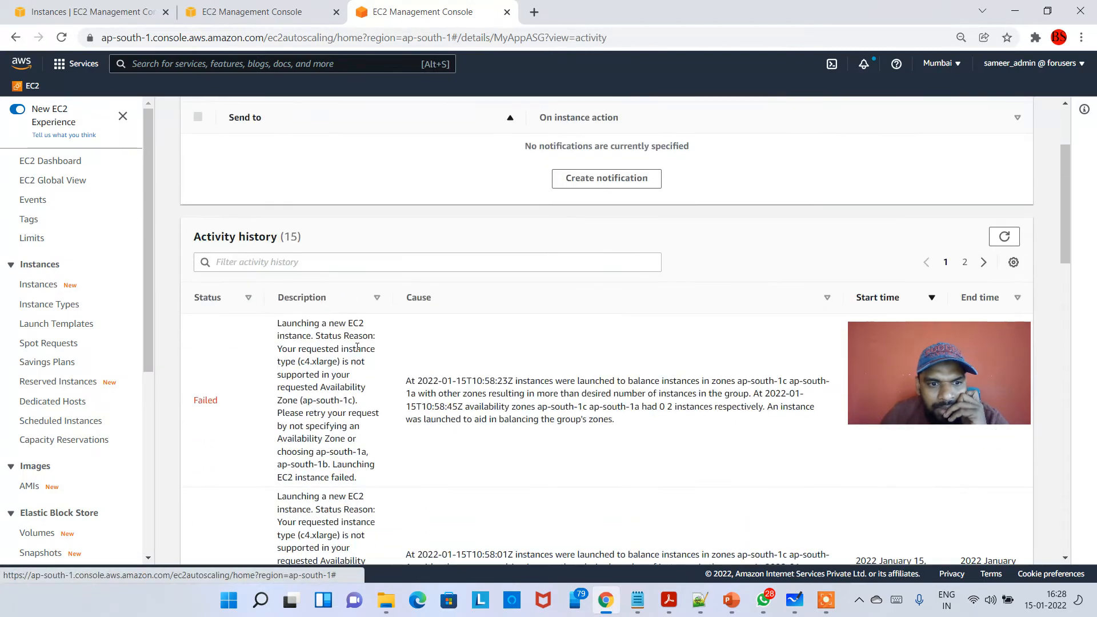
pyautogui.scroll(-1, 377, 421)
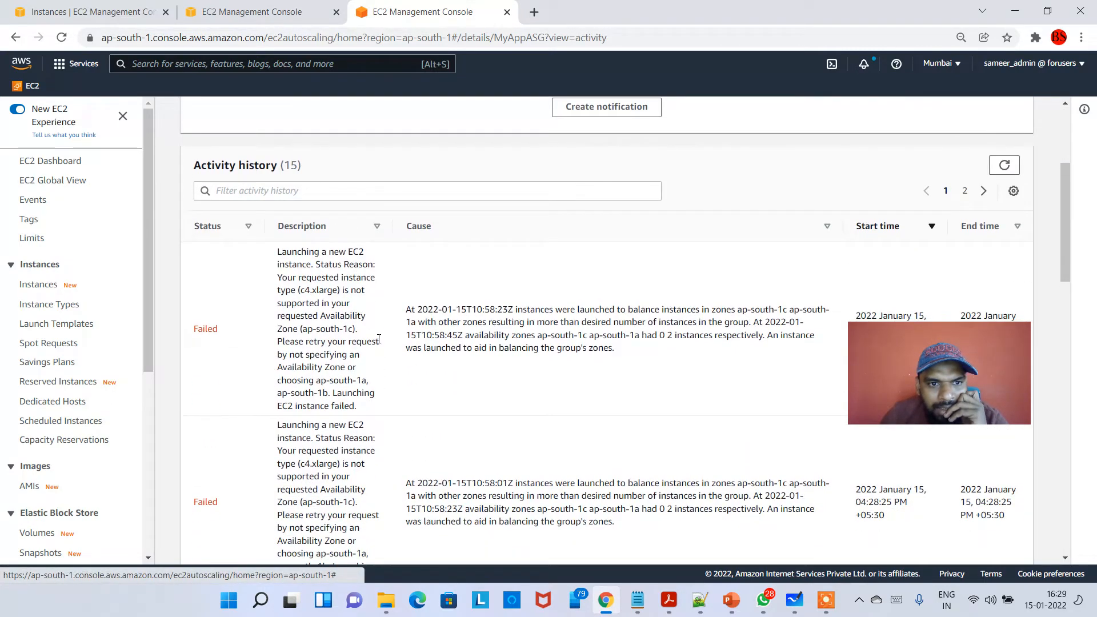
pyautogui.moveTo(300, 293); pyautogui.dragTo(323, 292)
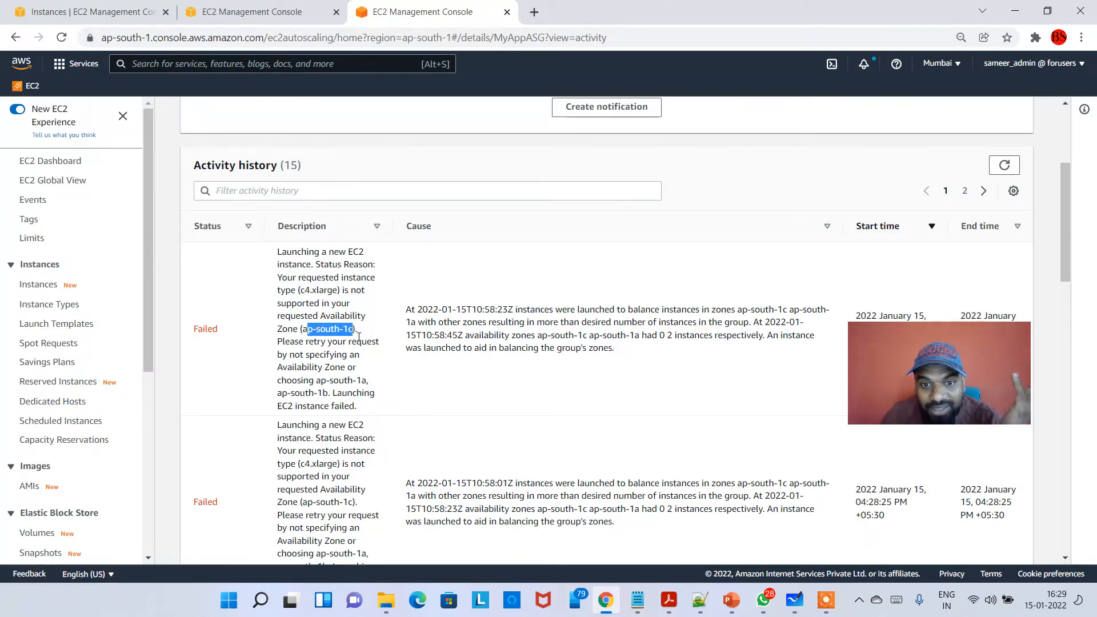
# - Review the older entries of MyAppASG's activity history, comparing the failed and successful instance launches
pyautogui.scroll(-1, 359, 337)
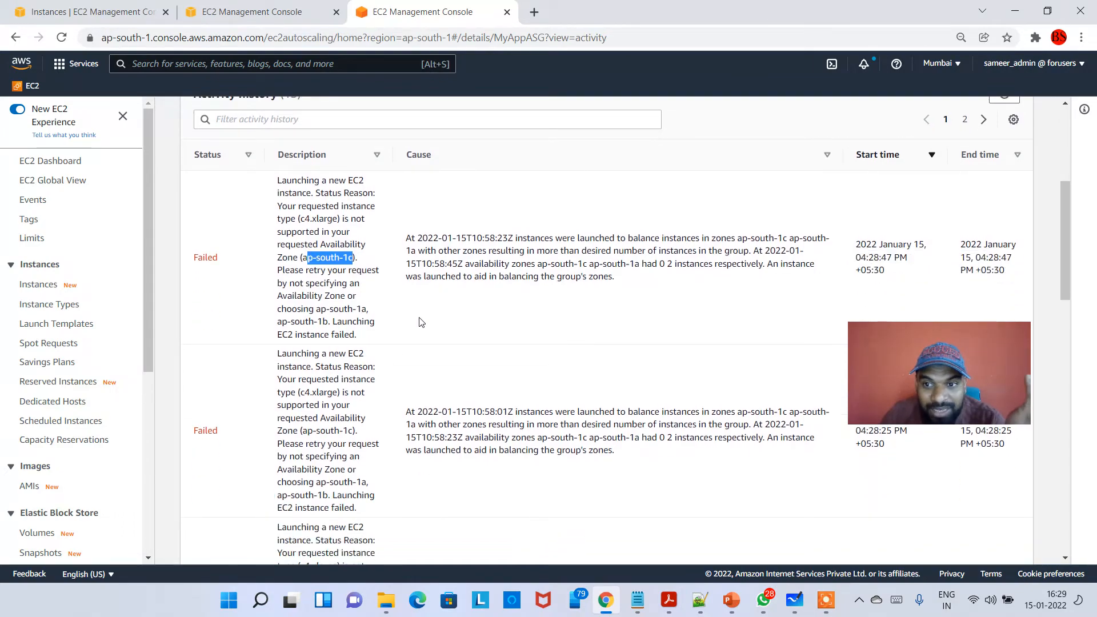
pyautogui.scroll(-7, 359, 296)
pyautogui.scroll(-6, 384, 353)
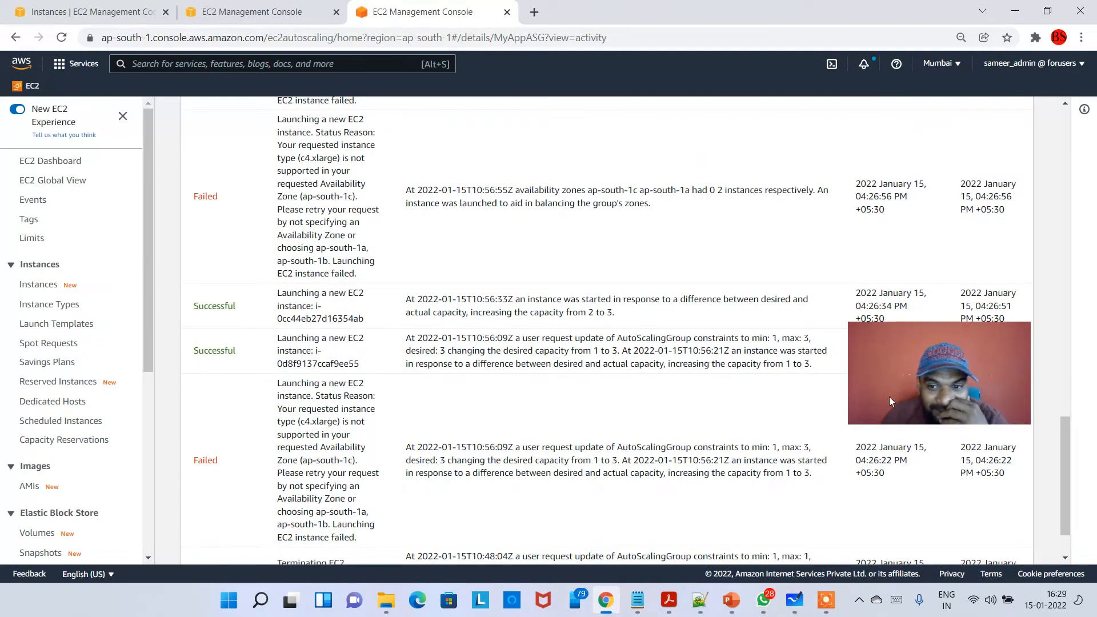
pyautogui.click(937, 397)
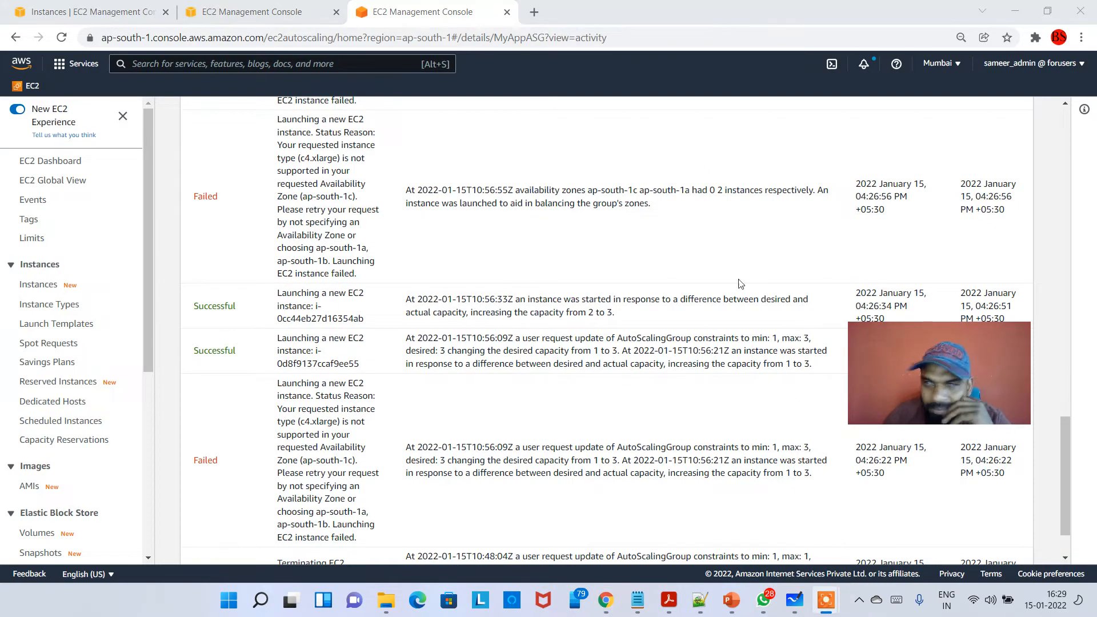
pyautogui.scroll(10, 519, 255)
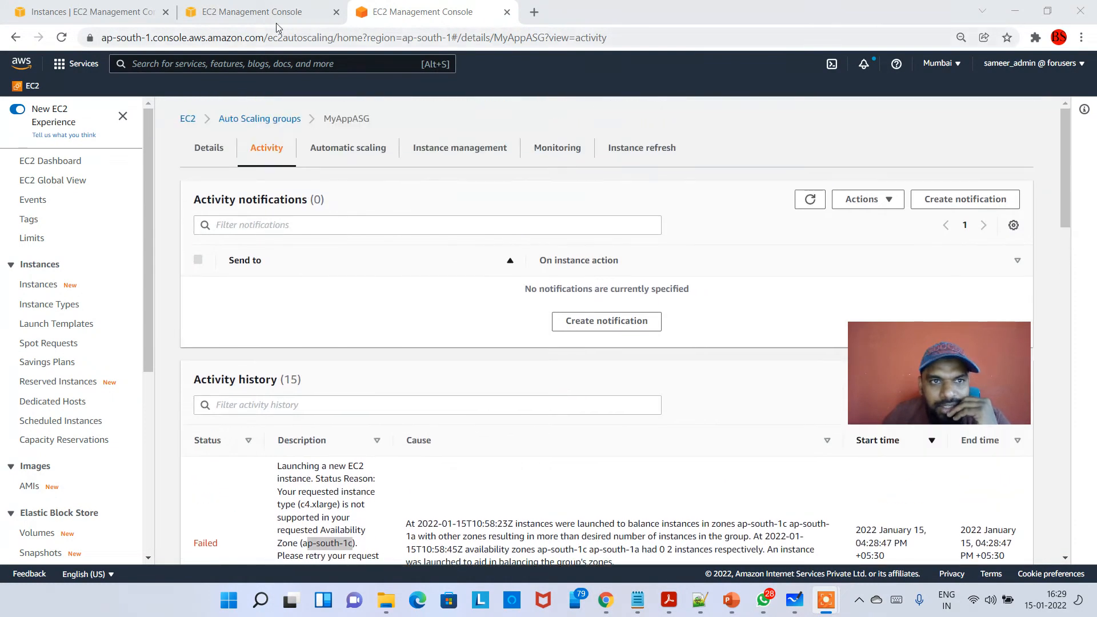
# - Refresh the EC2 instances list and compare the running instances' types, highlighting the c4.xlarge type of the first instance
pyautogui.click(252, 12)
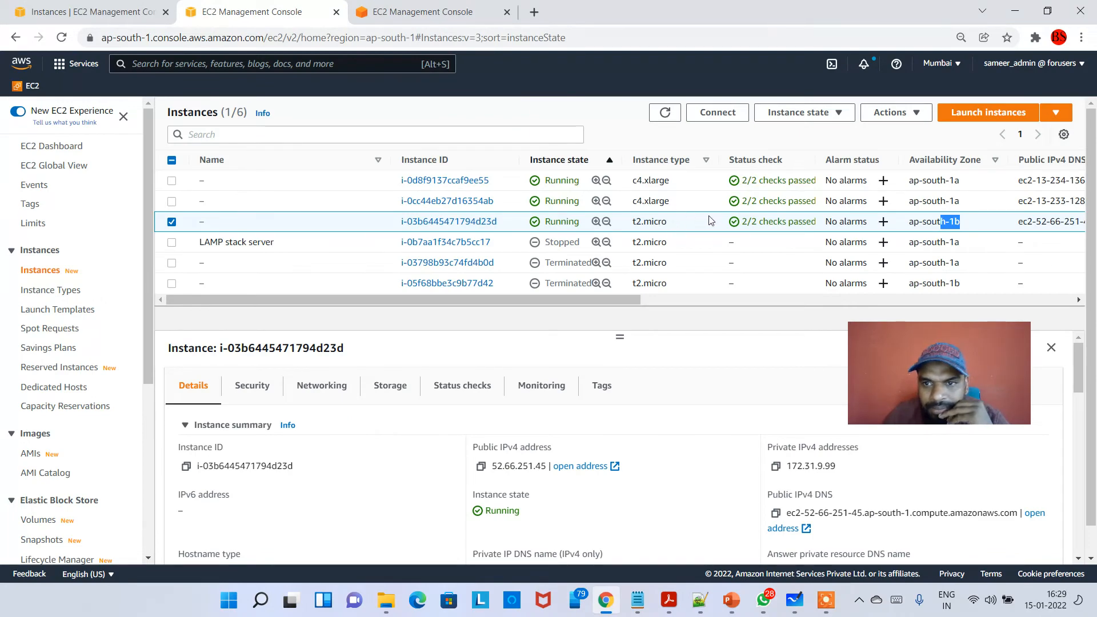
pyautogui.click(665, 113)
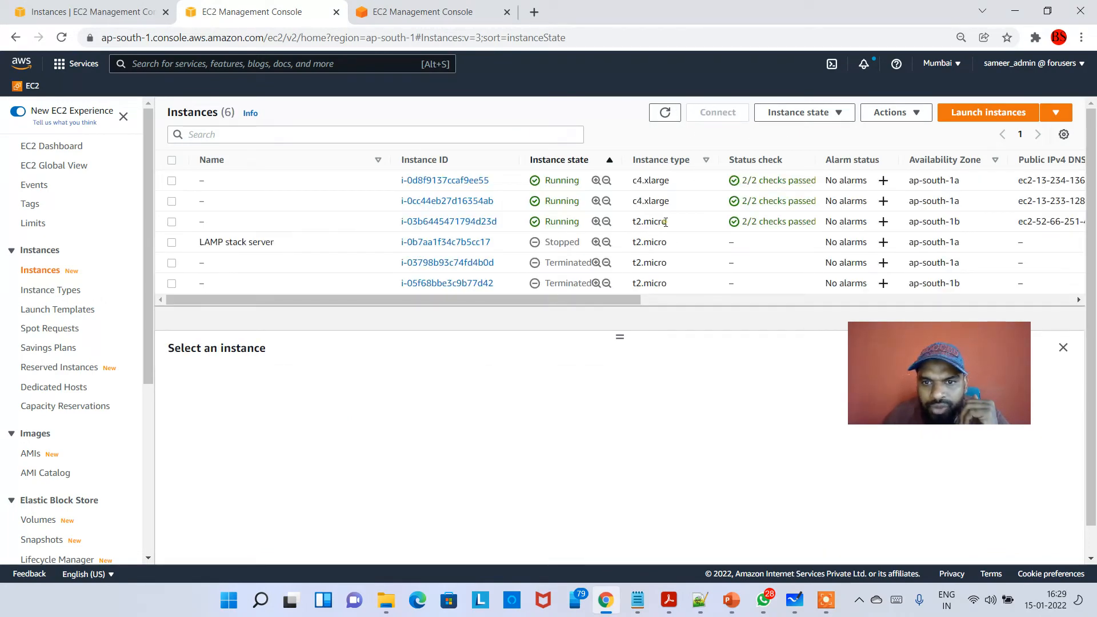
pyautogui.doubleClick(666, 222)
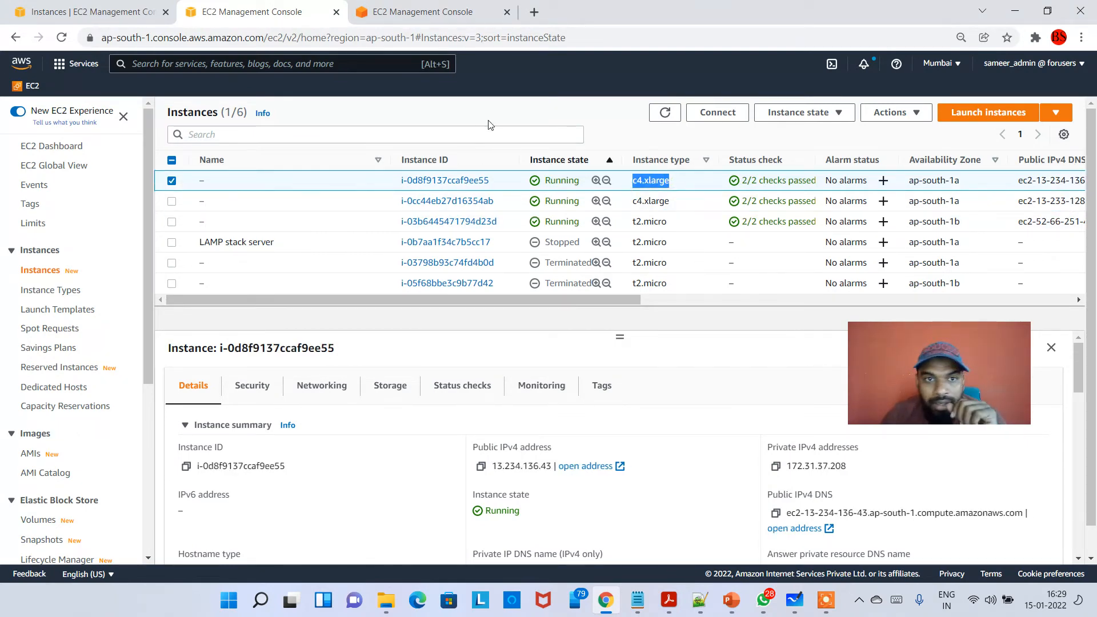
# - Go back to MyAppASG's details and open its launch template MyAppLaunchTemplate from there
pyautogui.click(430, 12)
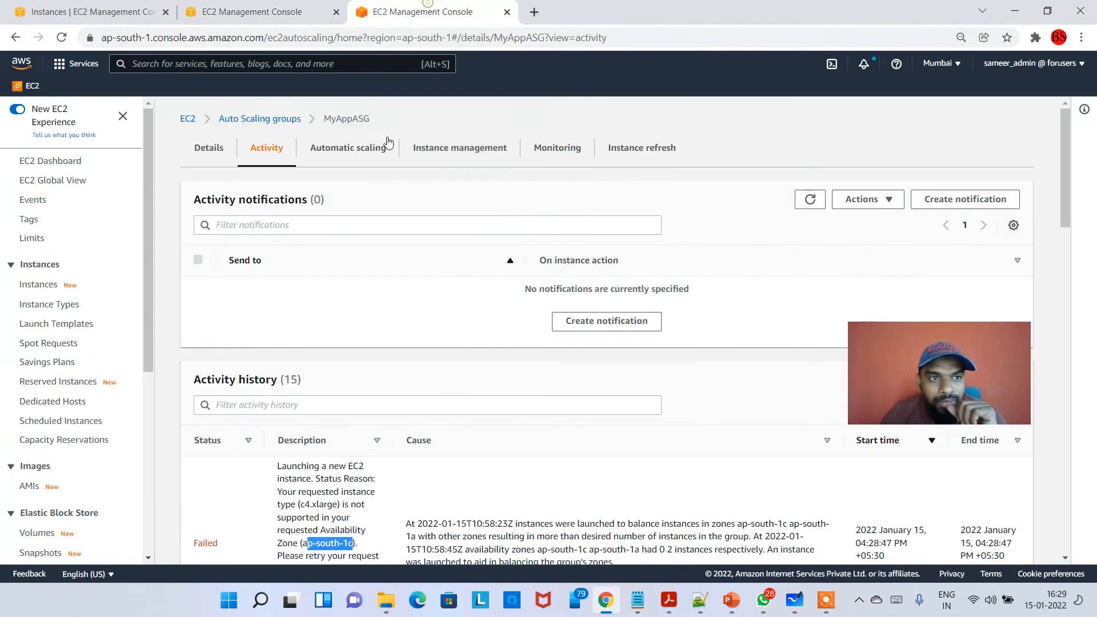
pyautogui.click(209, 148)
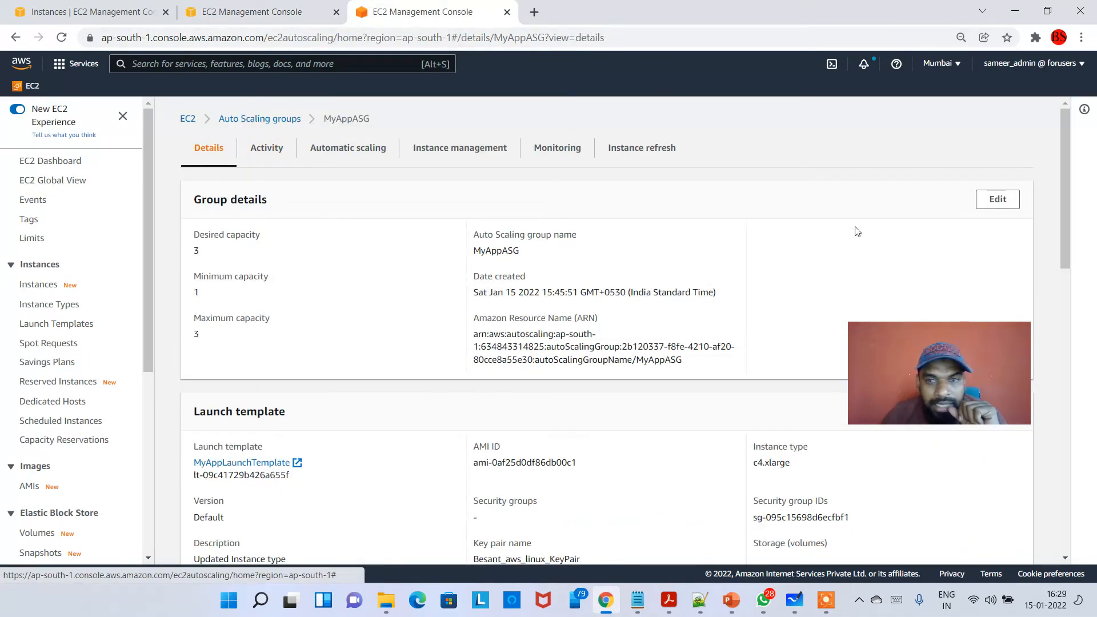
pyautogui.scroll(-3, 353, 354)
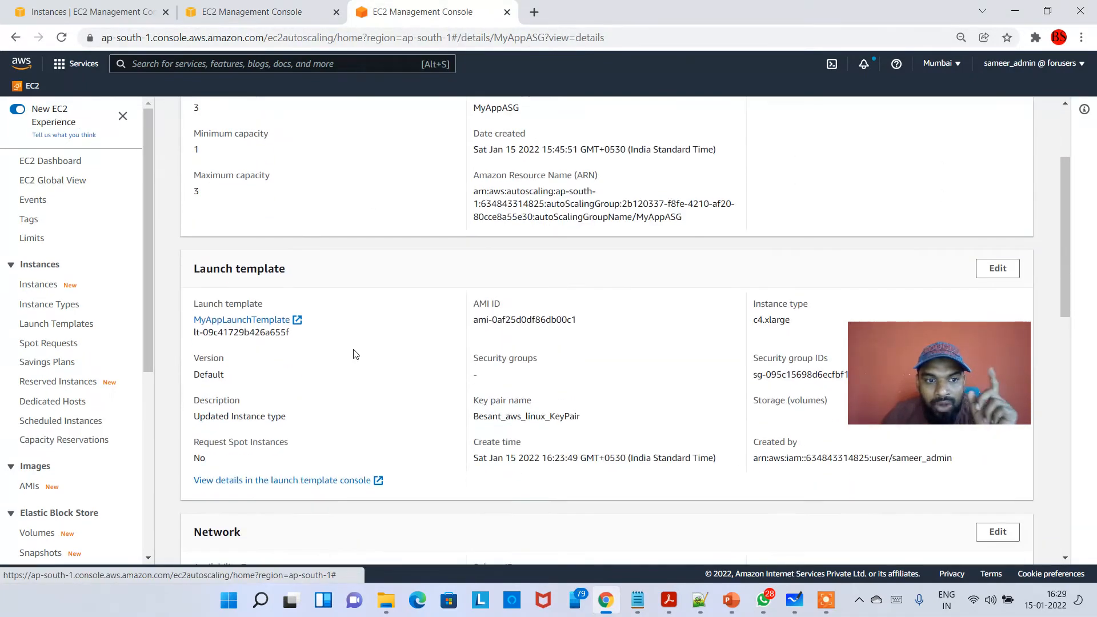
pyautogui.click(260, 320)
# - Close the other EC2 console browser tabs and open the details page of MyAppLaunchTemplate
pyautogui.click(336, 14)
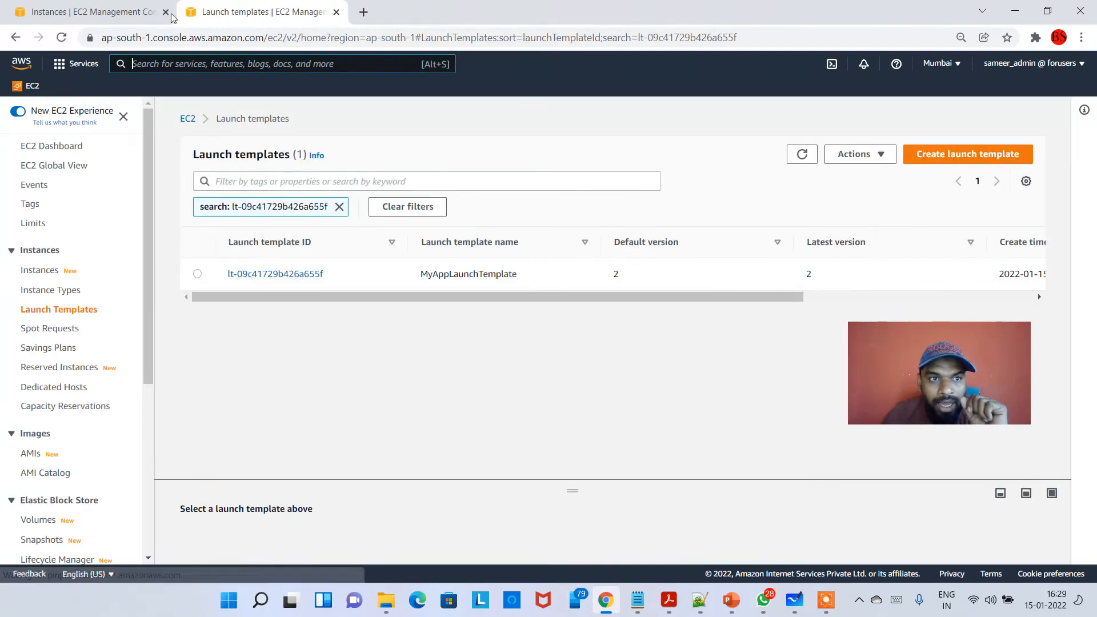
pyautogui.click(155, 12)
pyautogui.click(166, 11)
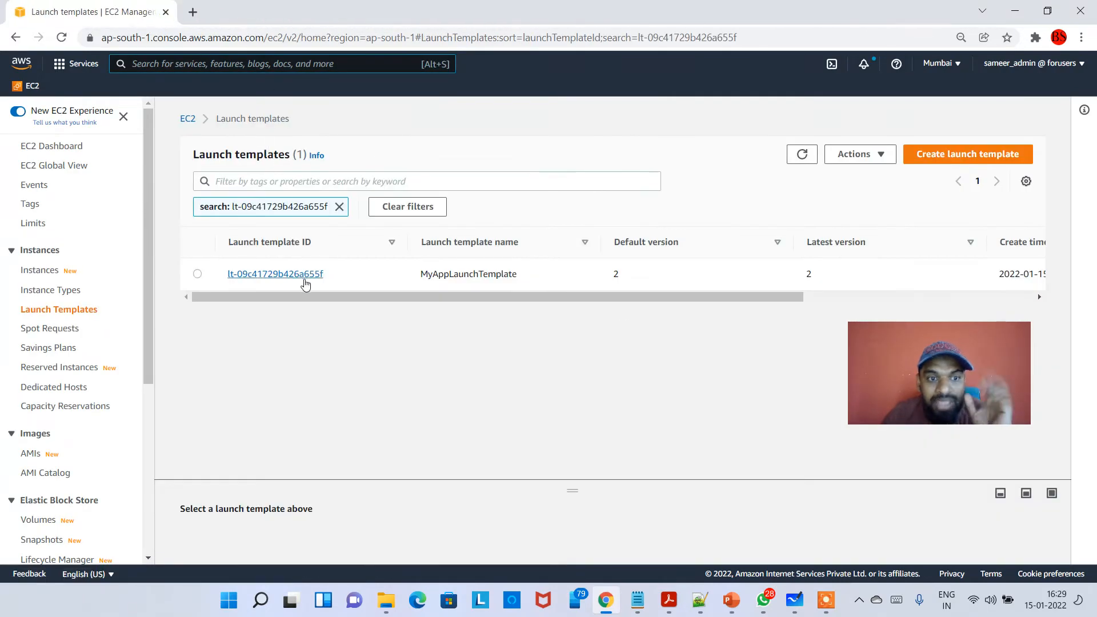
pyautogui.click(303, 275)
pyautogui.moveTo(908, 386); pyautogui.dragTo(76, 204)
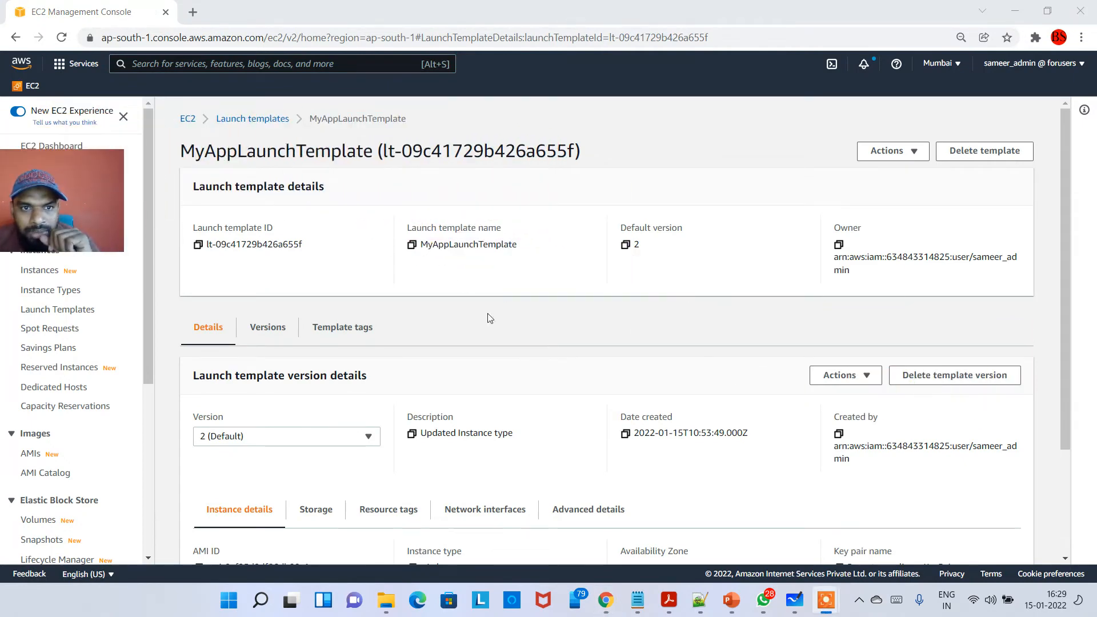
# - Start a new version of MyAppLaunchTemplate from default version 2 and describe it as "Final Instance type Update"
pyautogui.scroll(-3, 614, 389)
pyautogui.click(364, 293)
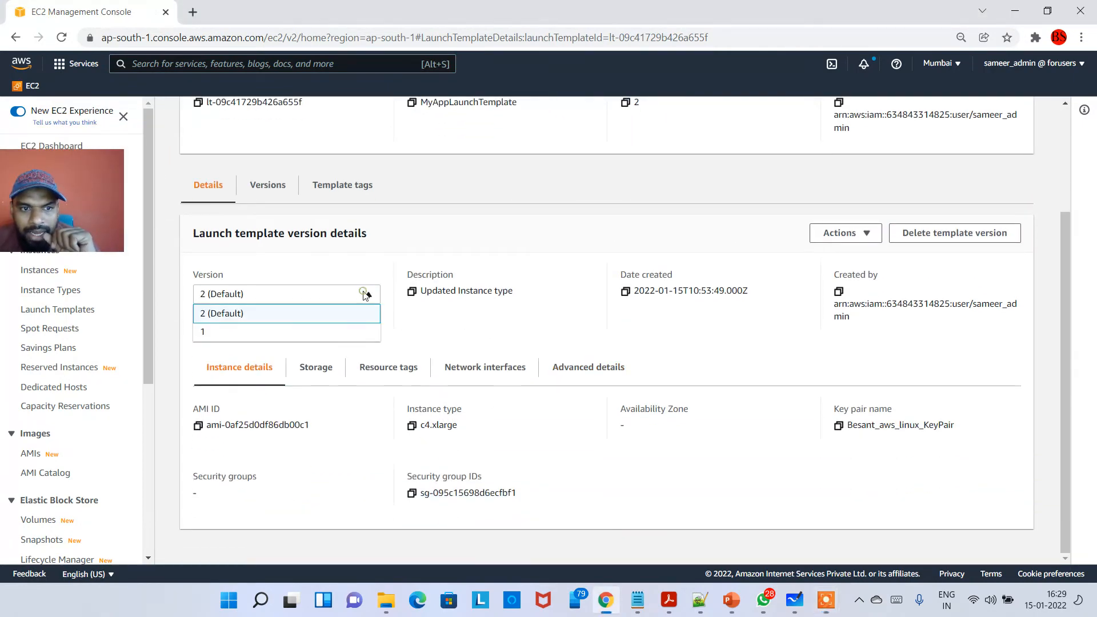
pyautogui.click(311, 311)
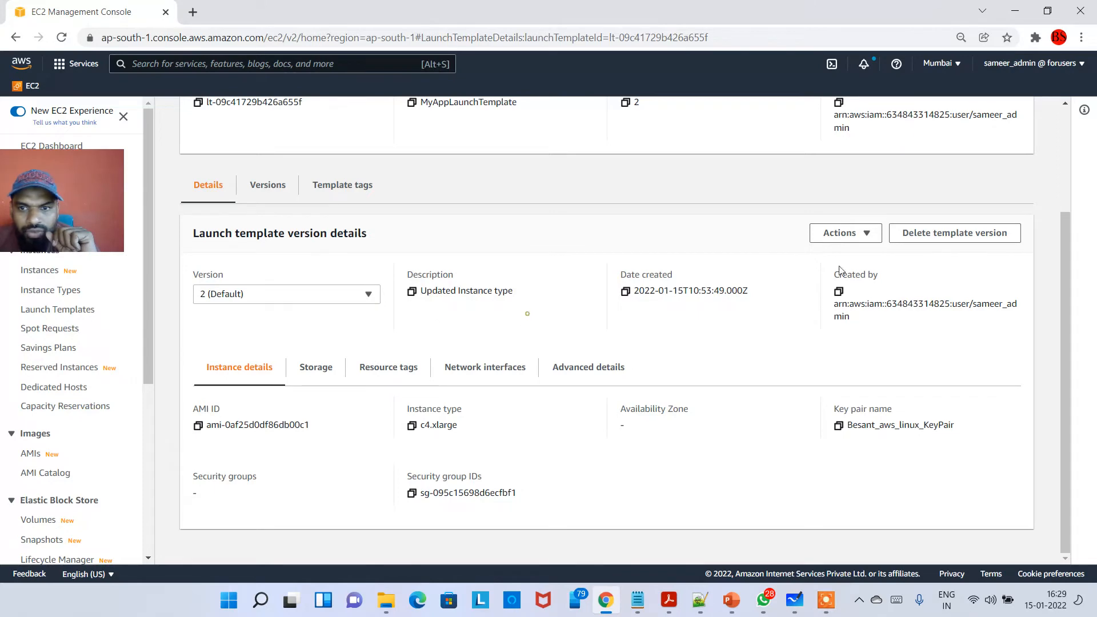
pyautogui.click(863, 232)
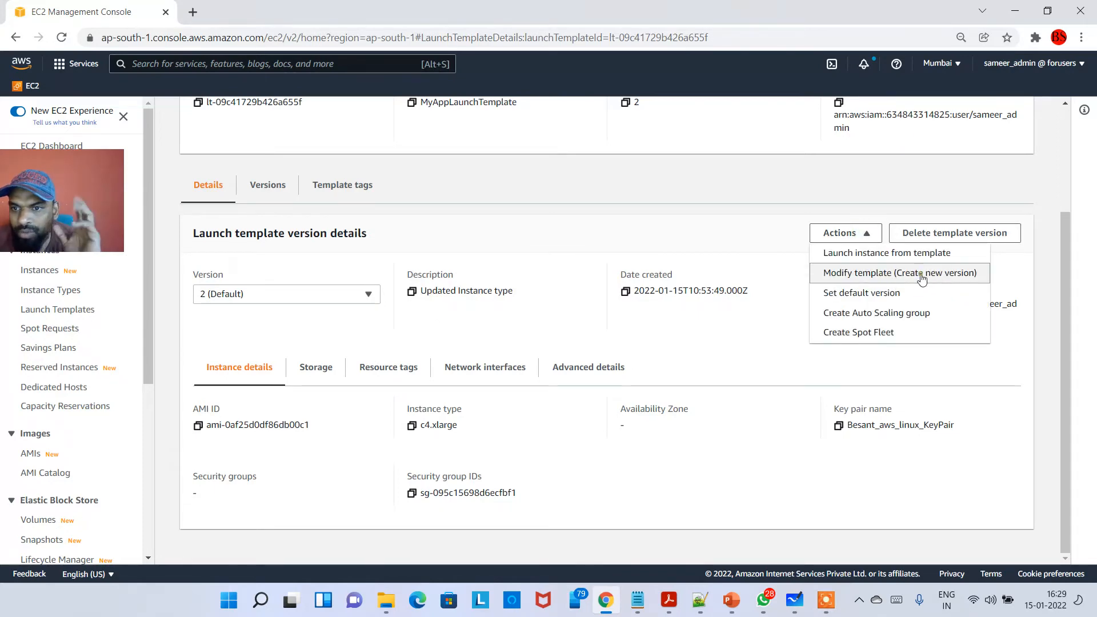
pyautogui.click(888, 274)
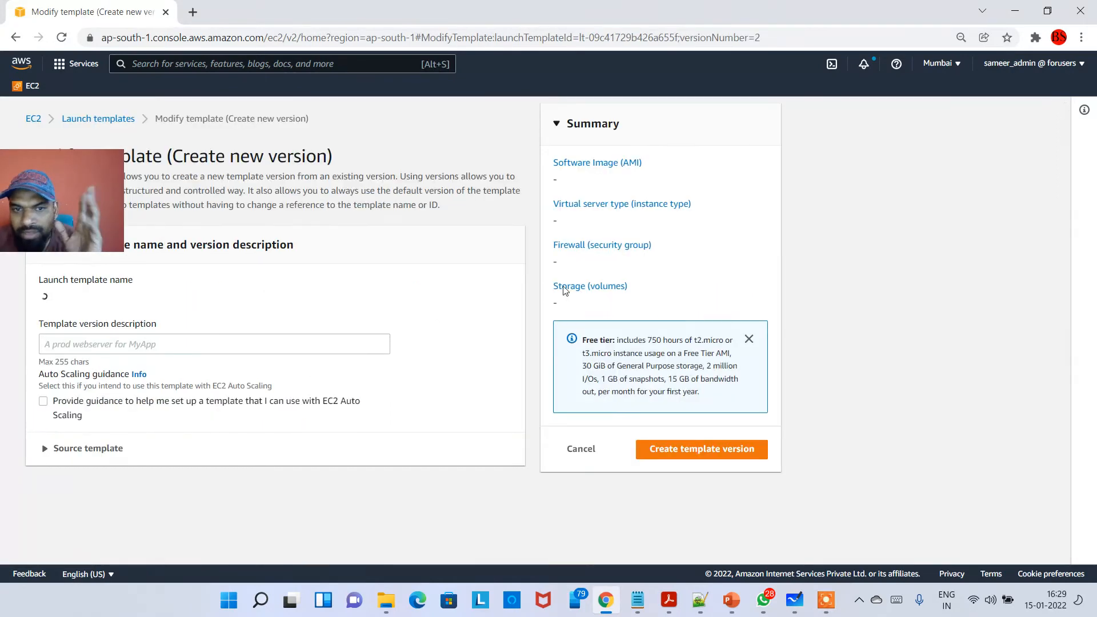
pyautogui.click(214, 345)
pyautogui.write('Final Ins')
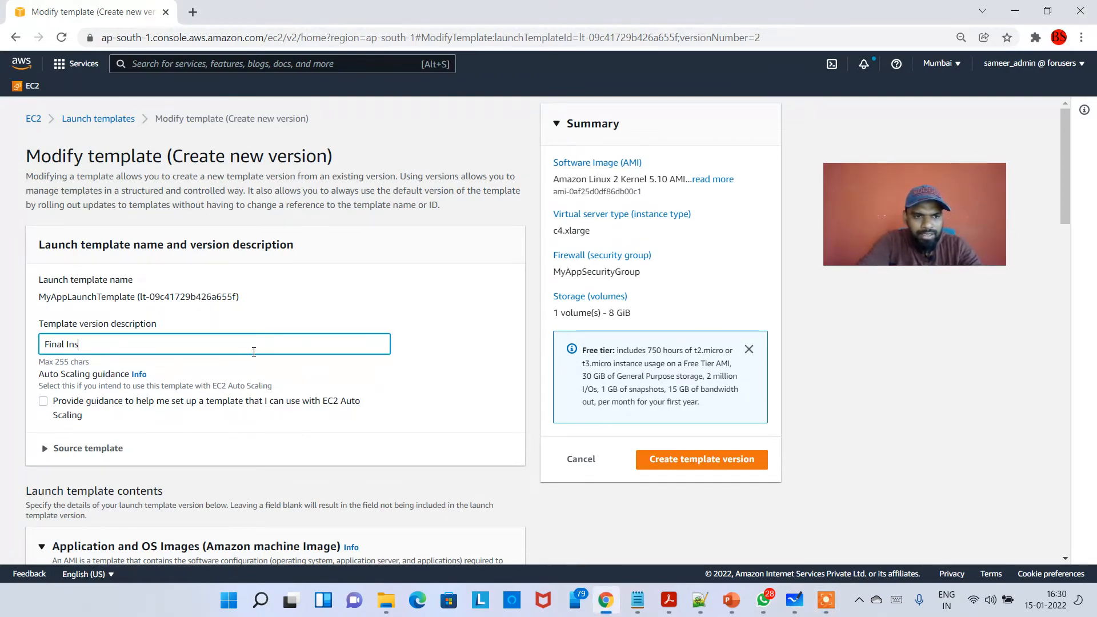
pyautogui.write('tance type Update')
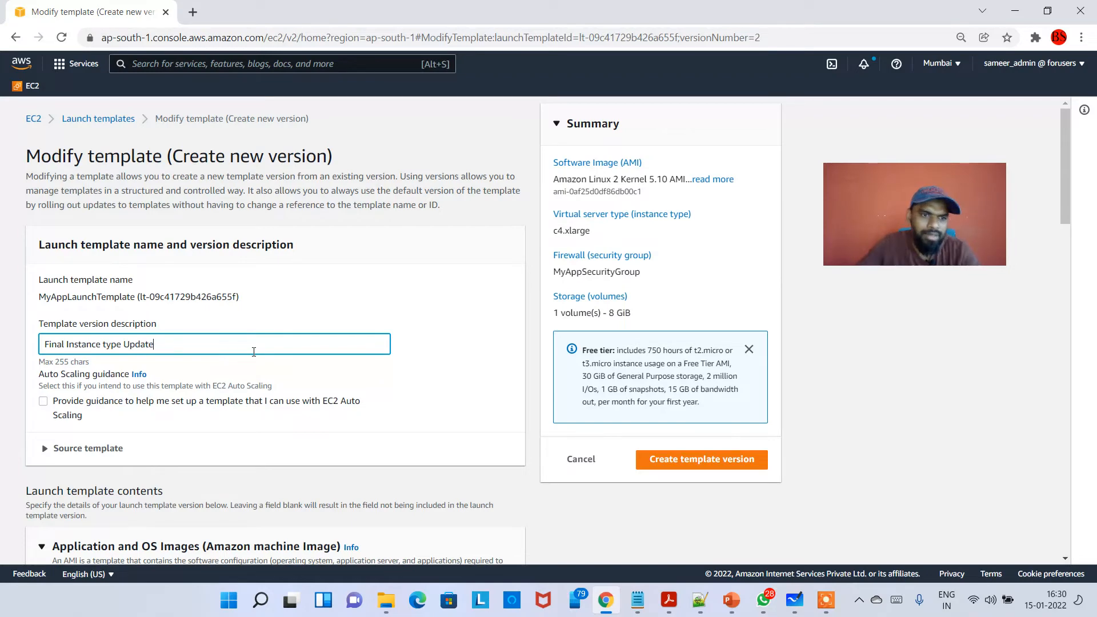
# - Set the instance type of the new template version to m5.2xlarge
pyautogui.scroll(-12, 237, 345)
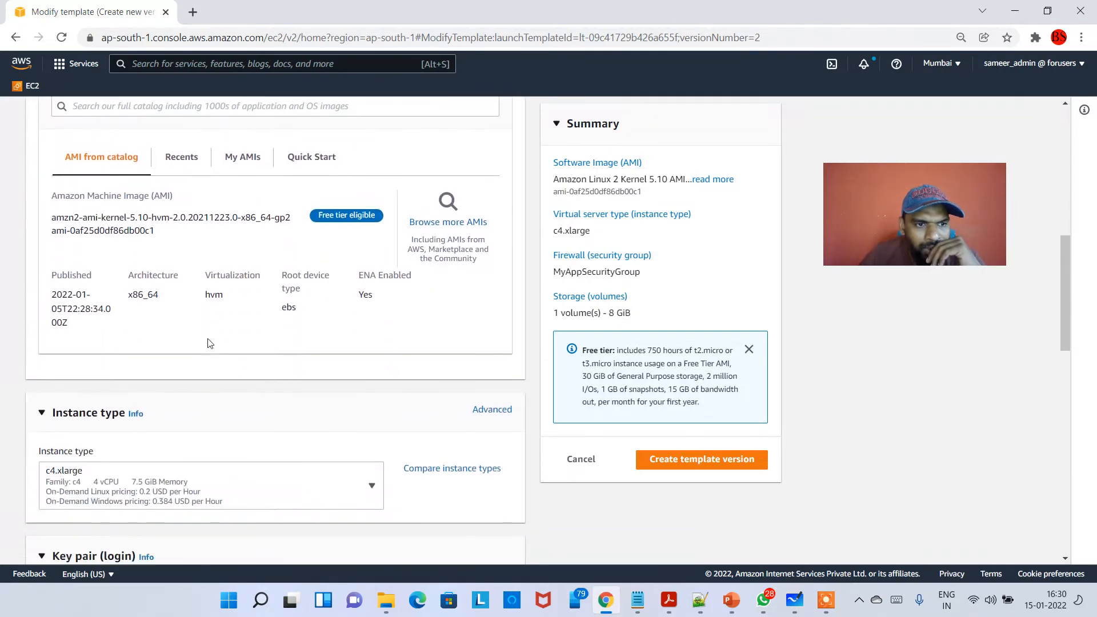
pyautogui.click(215, 287)
pyautogui.scroll(-5, 211, 417)
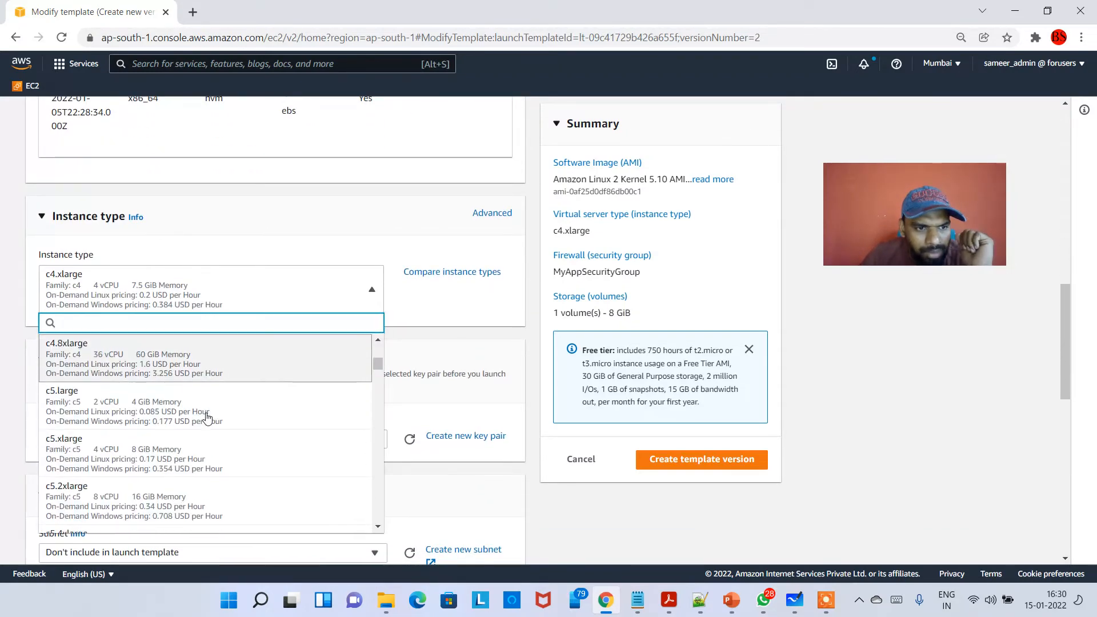
pyautogui.scroll(-8, 213, 423)
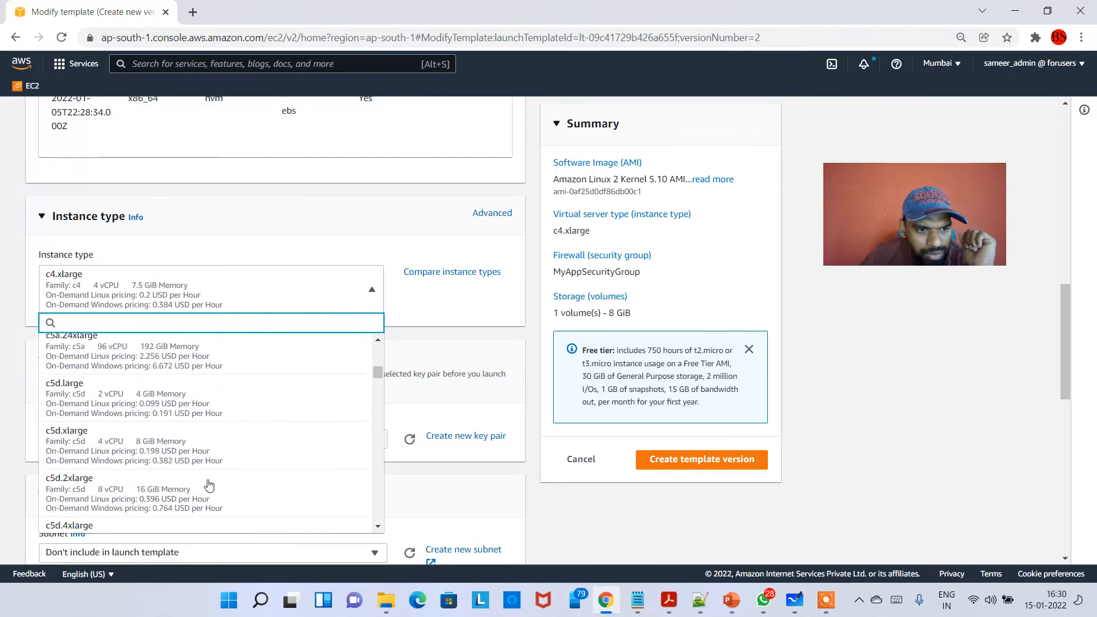
pyautogui.scroll(-8, 210, 484)
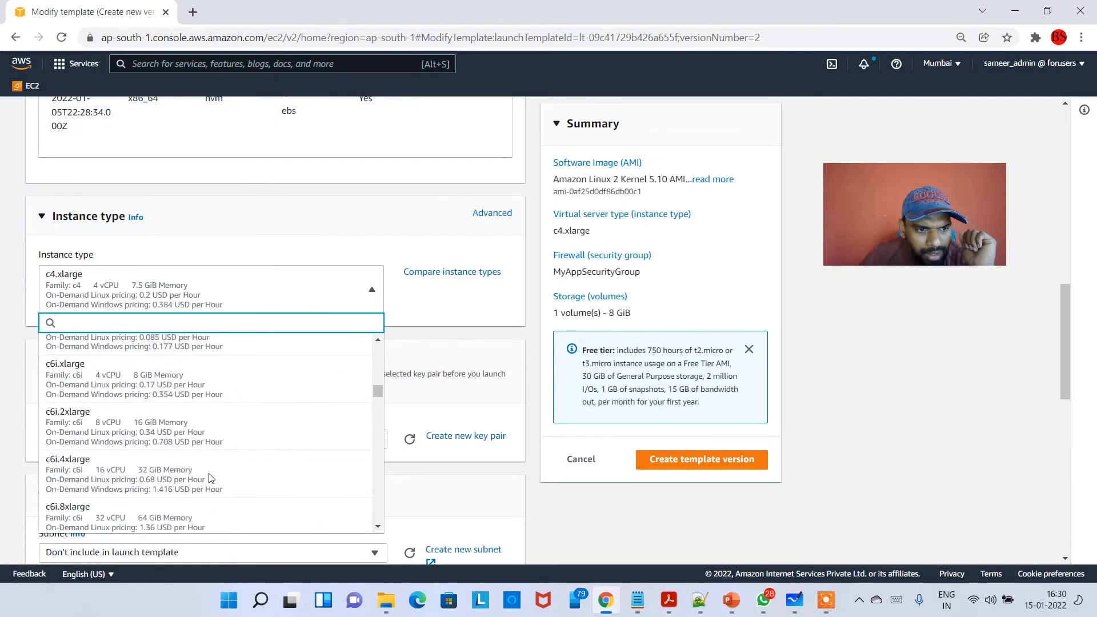
pyautogui.scroll(-10, 211, 480)
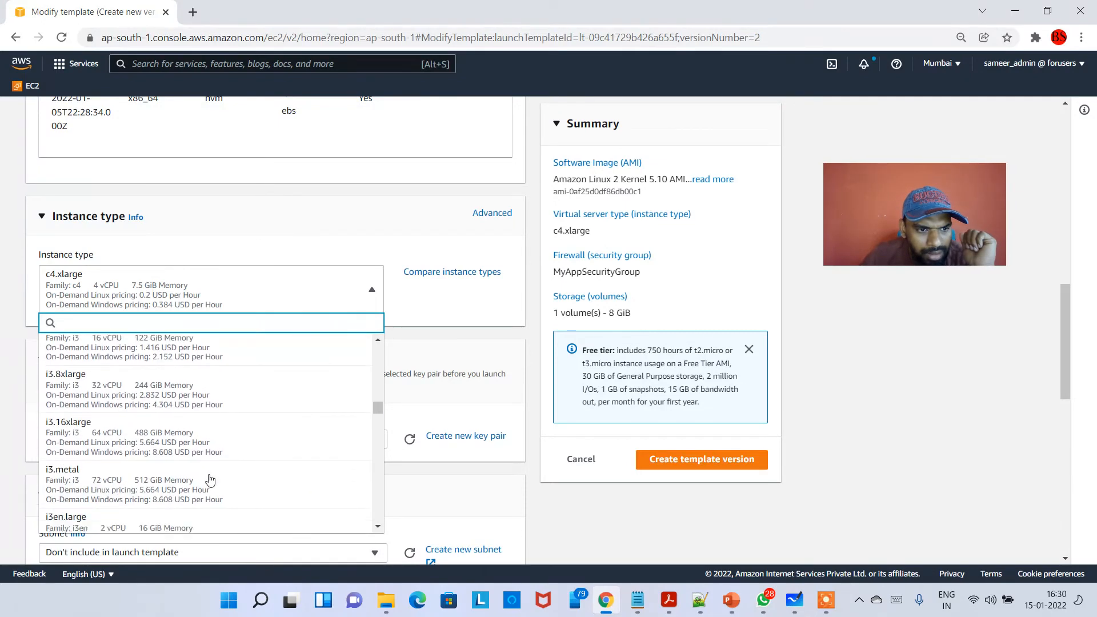
pyautogui.scroll(-8, 210, 482)
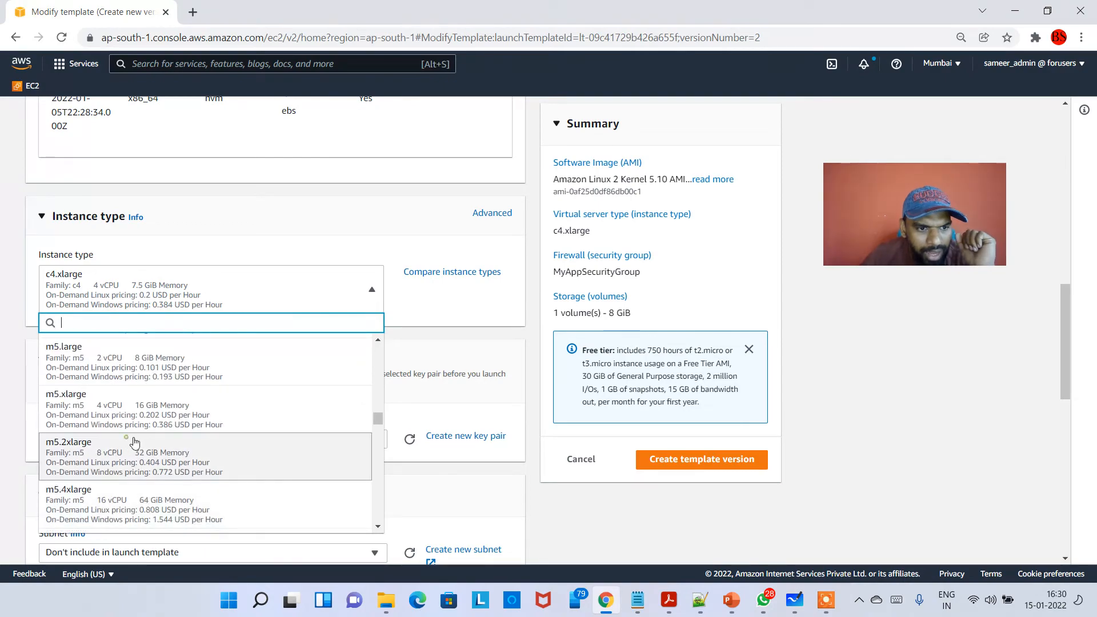
pyautogui.click(208, 483)
# - Create the new template version and return to the details page of MyAppLaunchTemplate
pyautogui.scroll(-11, 238, 392)
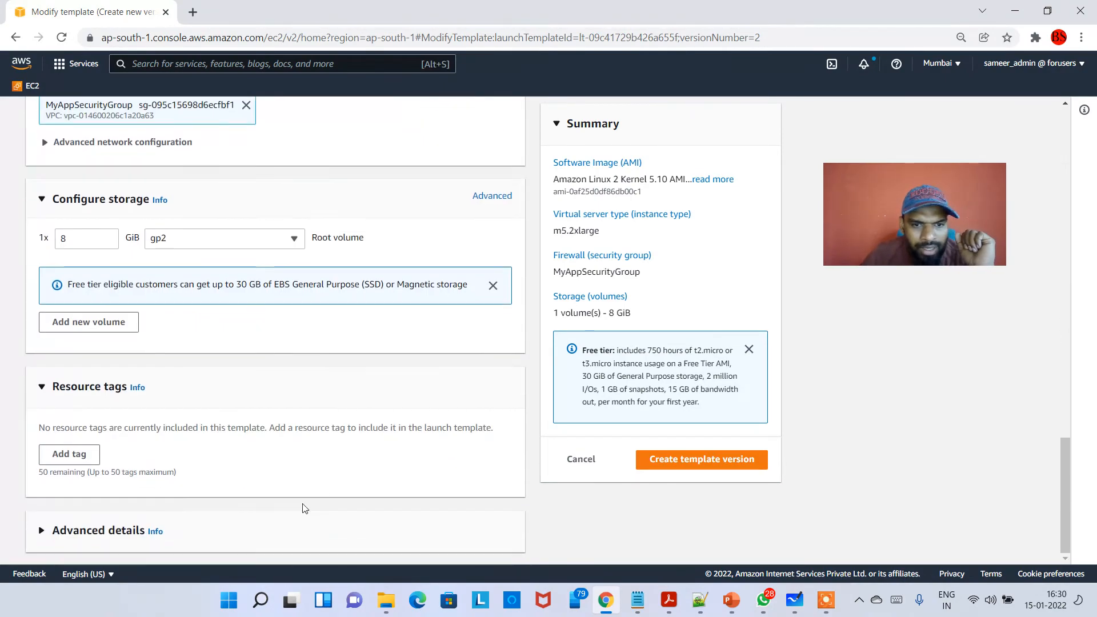
pyautogui.scroll(15, 246, 525)
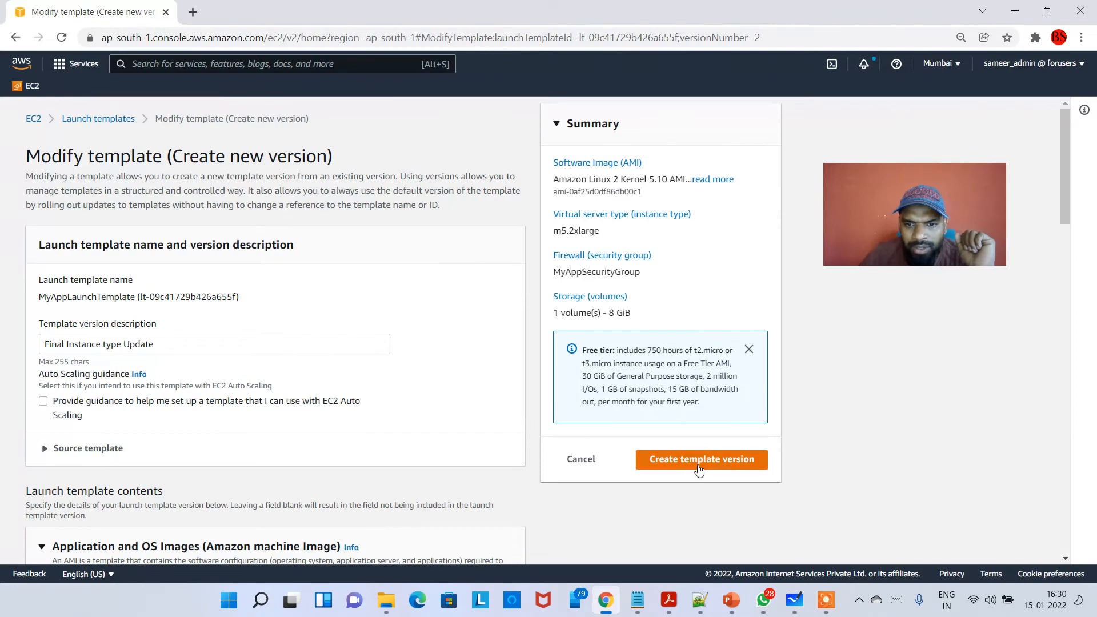
pyautogui.click(697, 460)
pyautogui.scroll(-1, 952, 532)
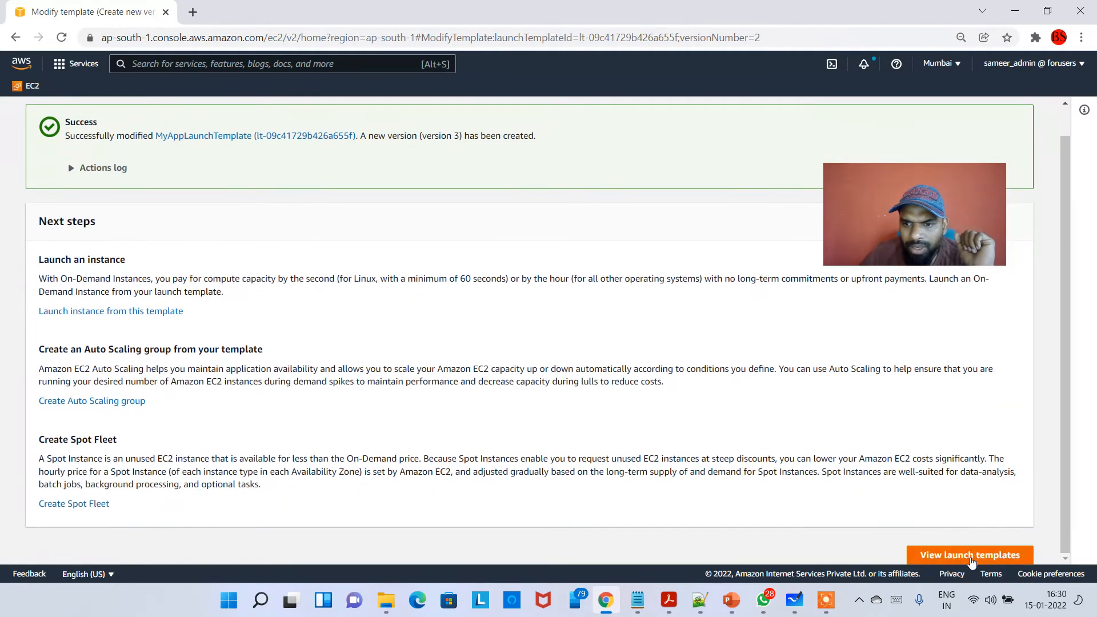
pyautogui.click(972, 557)
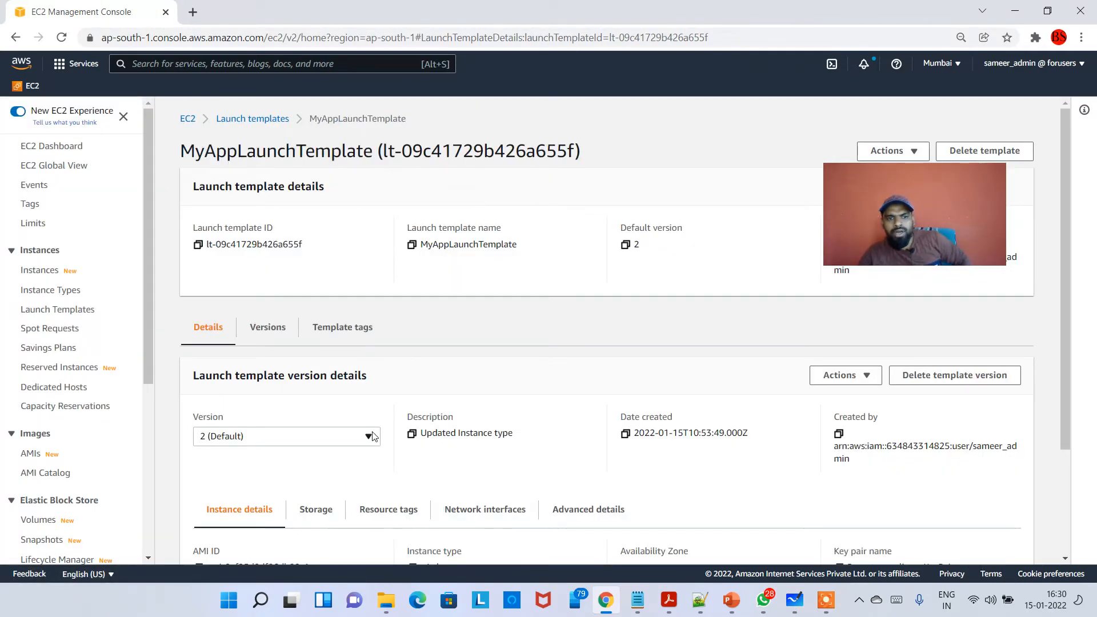
# - Compare the instance types of template versions 3, 2 and 1, ending on version 3
pyautogui.click(369, 437)
pyautogui.click(289, 451)
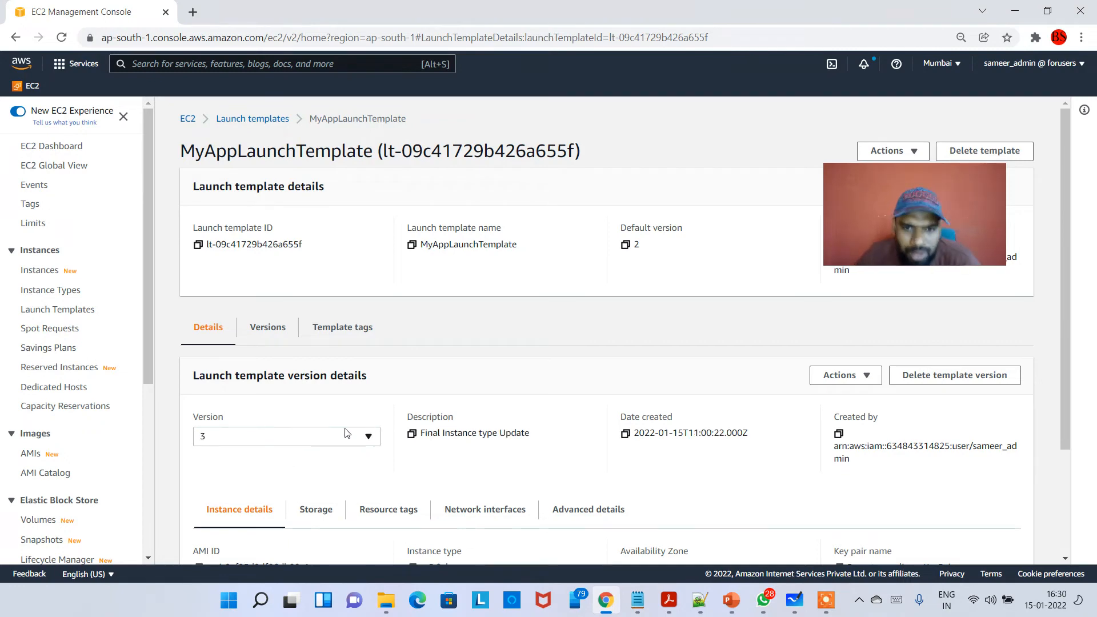
pyautogui.scroll(-2, 415, 360)
pyautogui.click(271, 296)
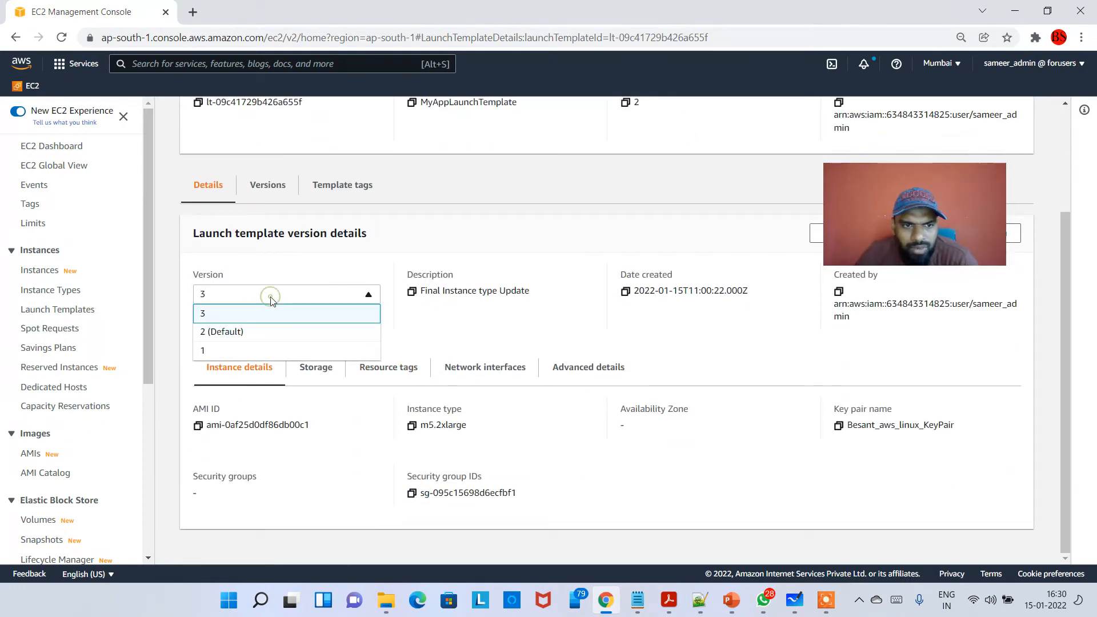
pyautogui.click(271, 296)
pyautogui.click(318, 295)
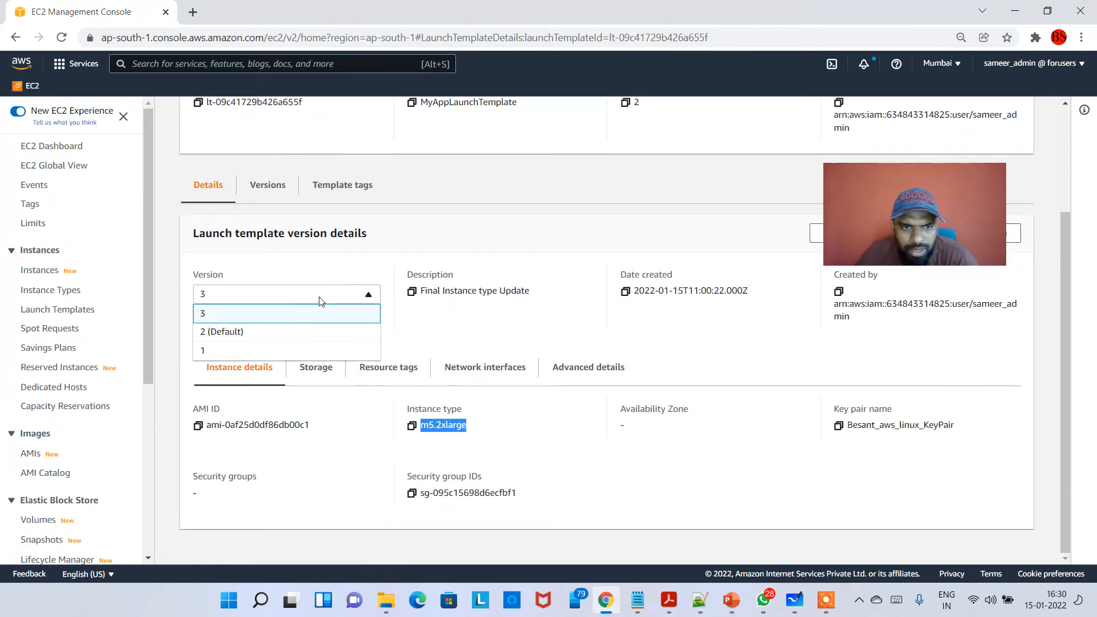
pyautogui.click(274, 332)
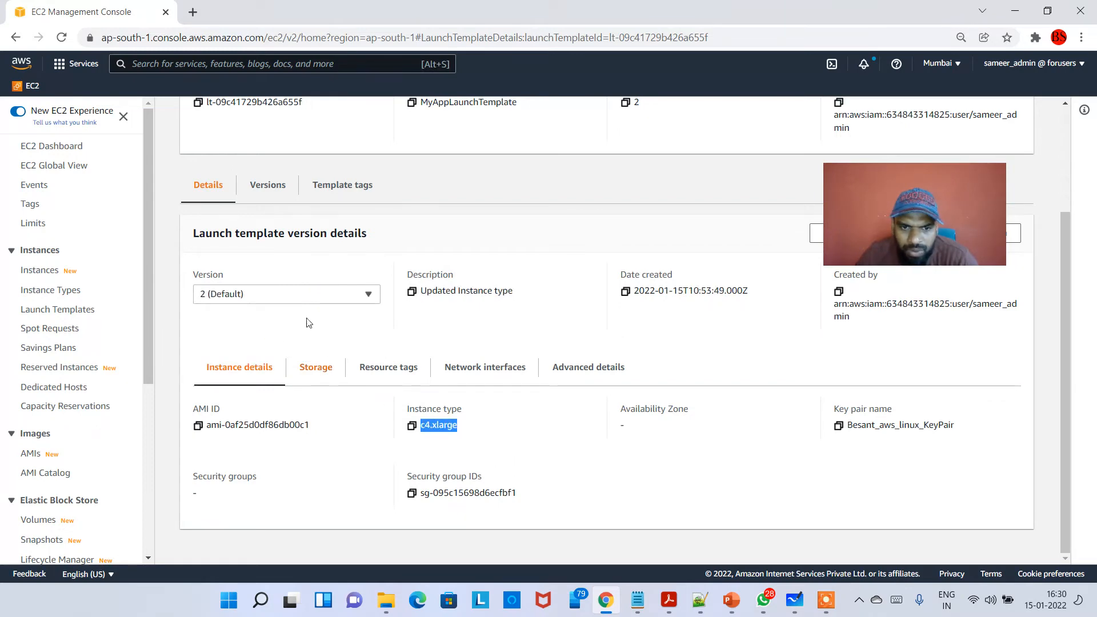
pyautogui.click(309, 294)
pyautogui.click(286, 350)
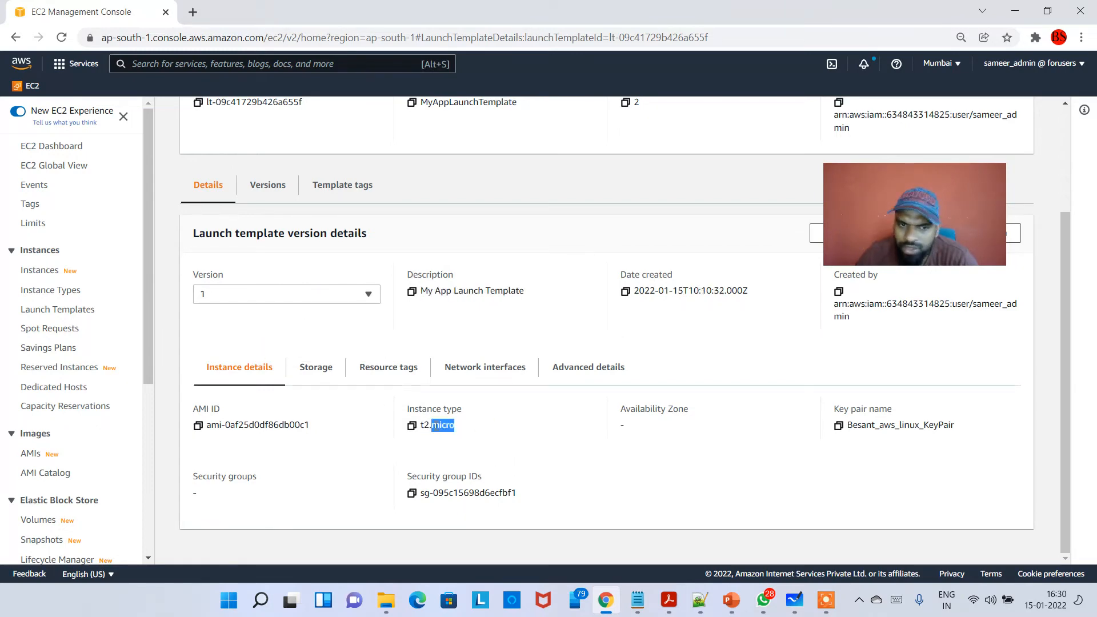
pyautogui.click(323, 286)
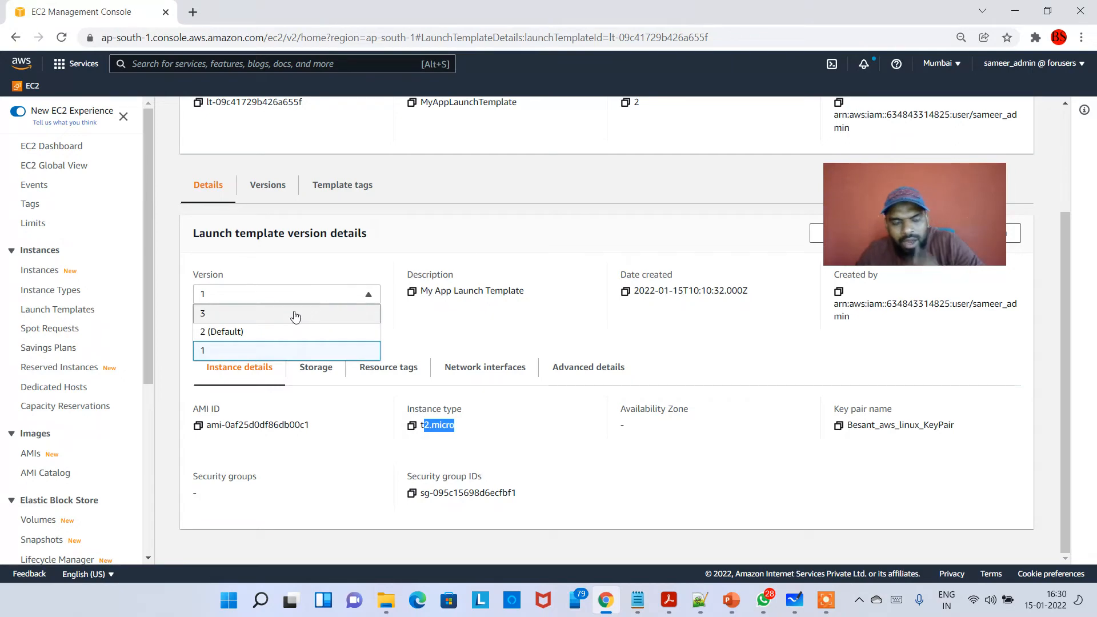
pyautogui.click(295, 315)
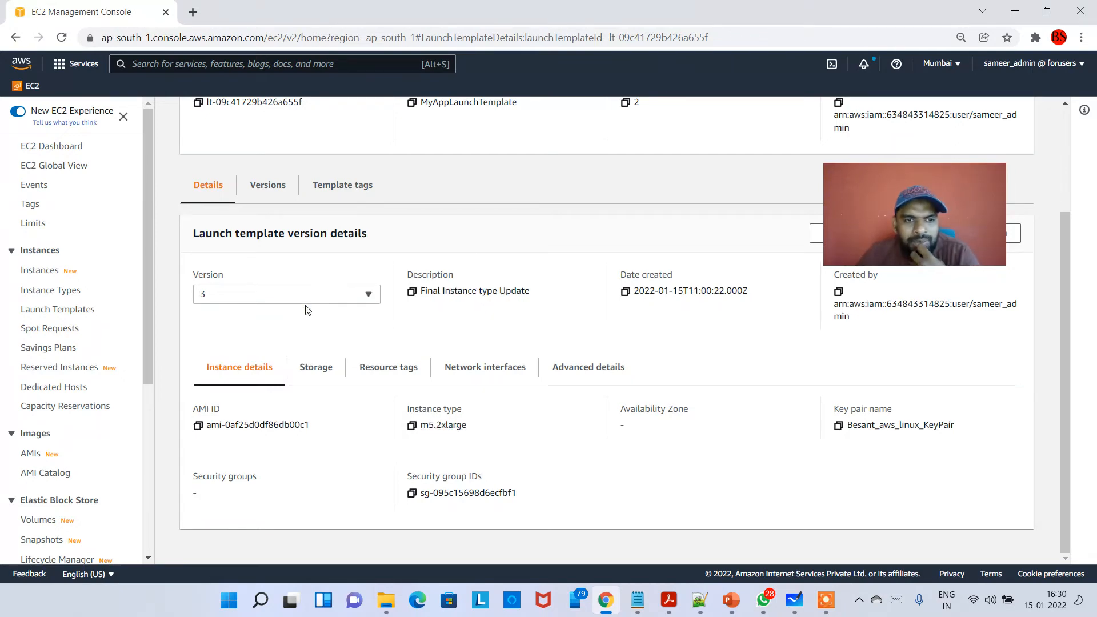
# - Open the Auto Scaling groups list in a new browser tab and highlight the template version that MyAppASG uses
pyautogui.scroll(3, 305, 311)
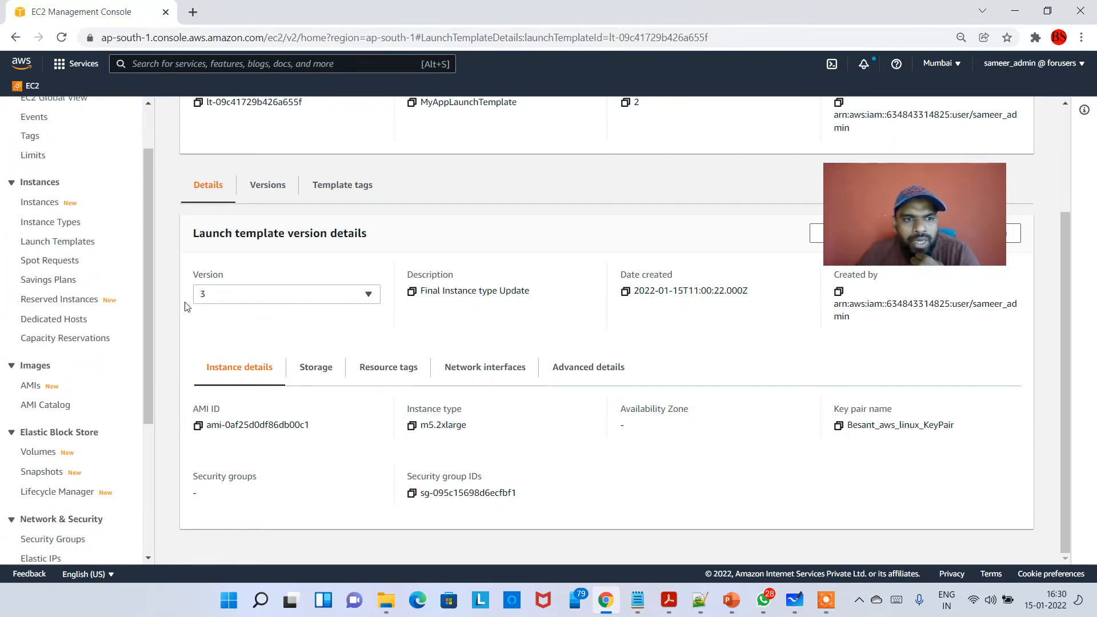
pyautogui.scroll(-3, 276, 222)
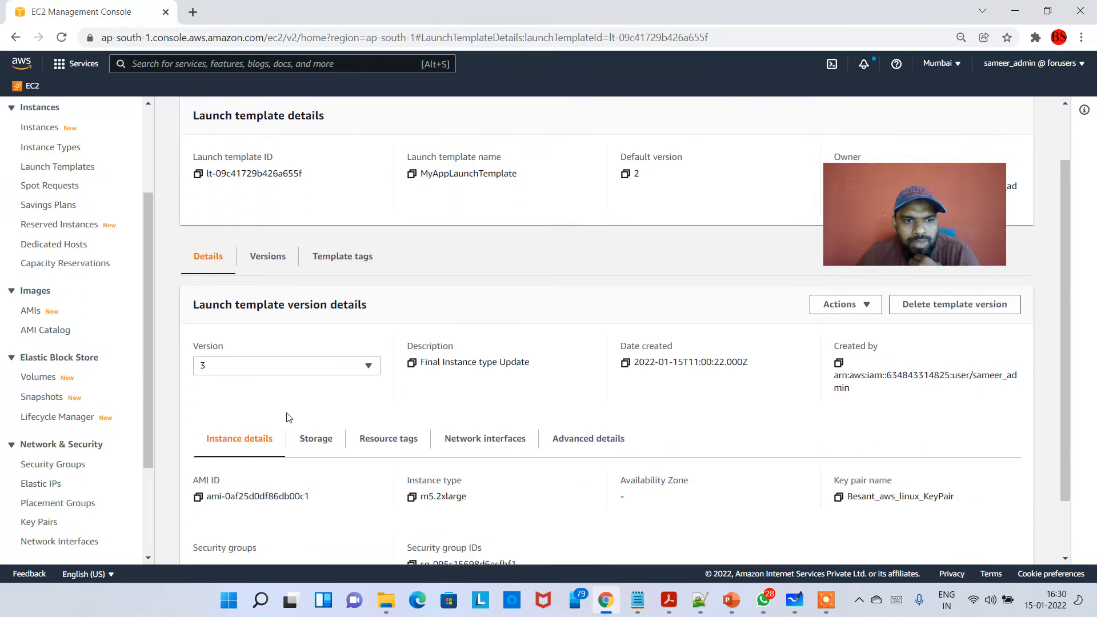
pyautogui.scroll(-3, 115, 417)
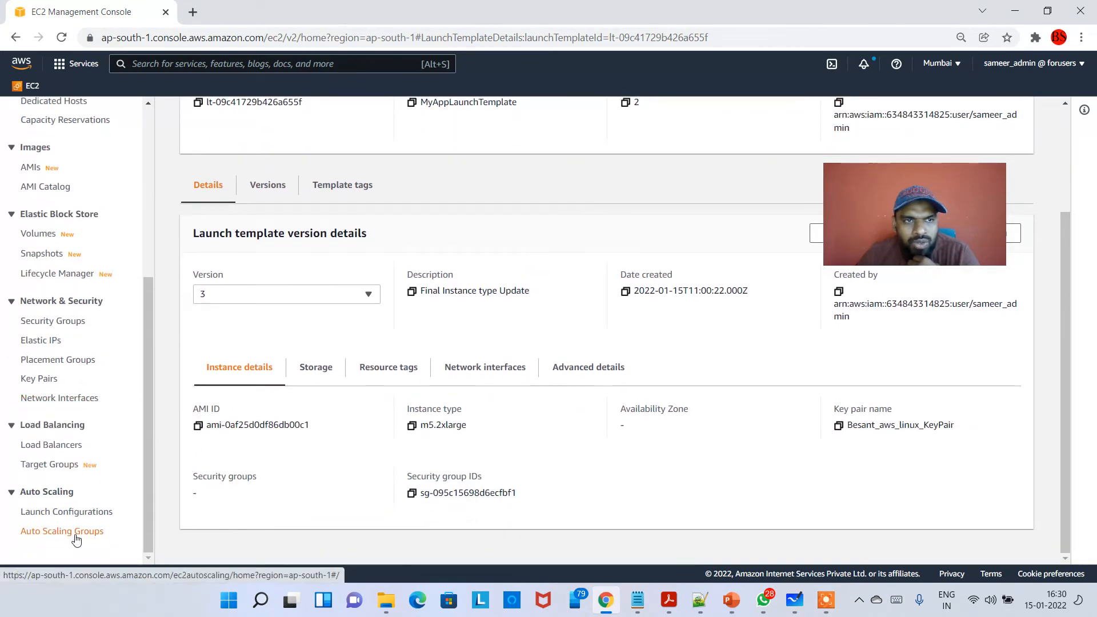
pyautogui.rightClick(76, 539)
pyautogui.click(126, 418)
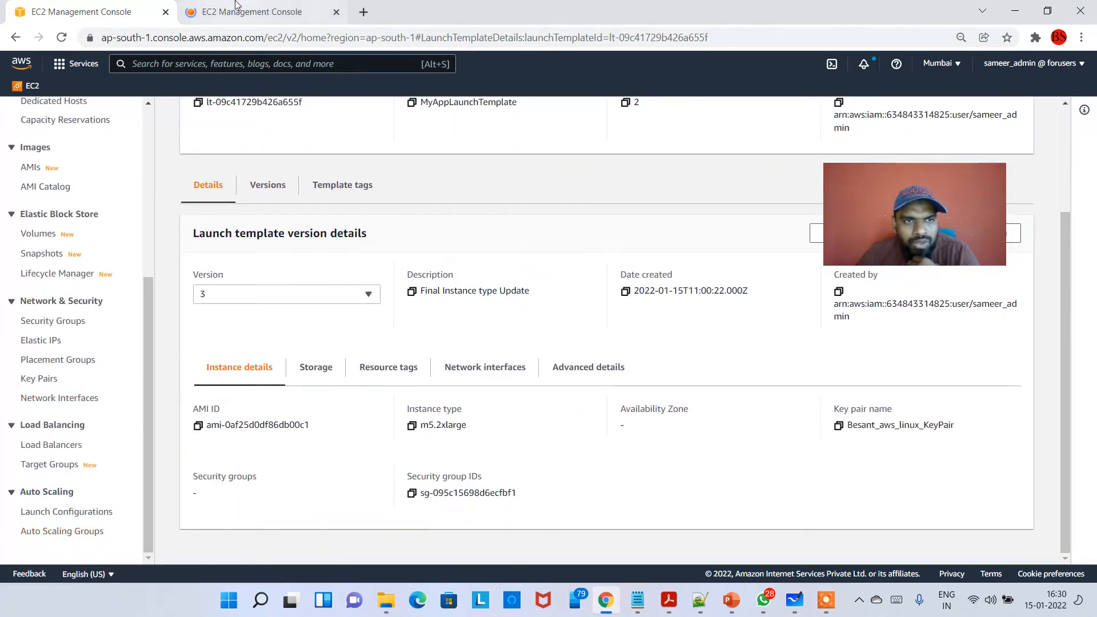
pyautogui.click(236, 5)
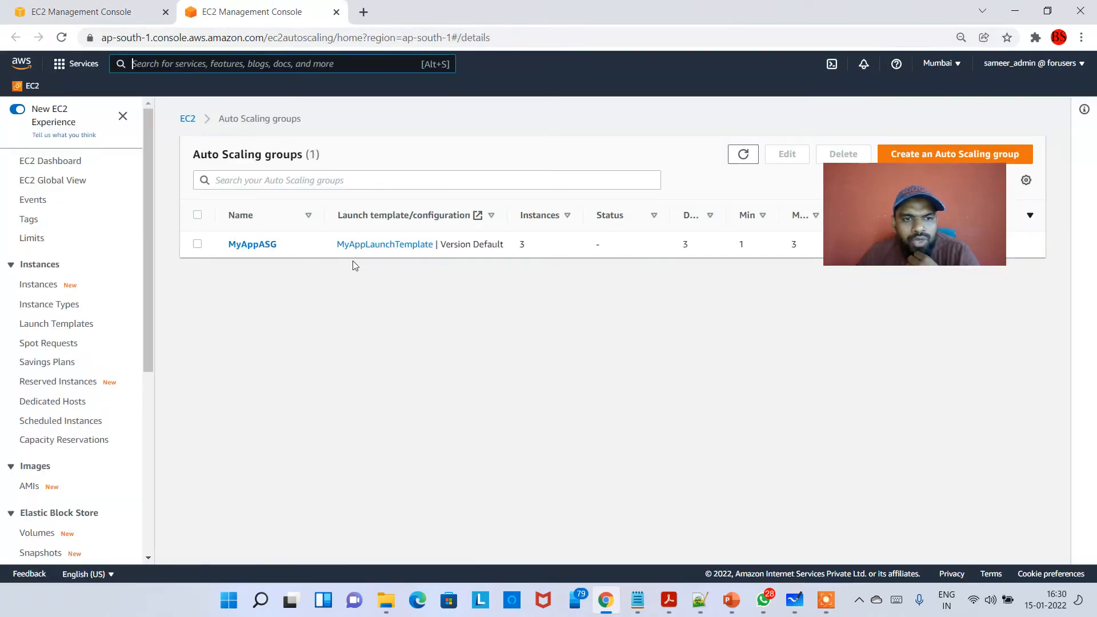
pyautogui.moveTo(456, 247); pyautogui.dragTo(505, 244)
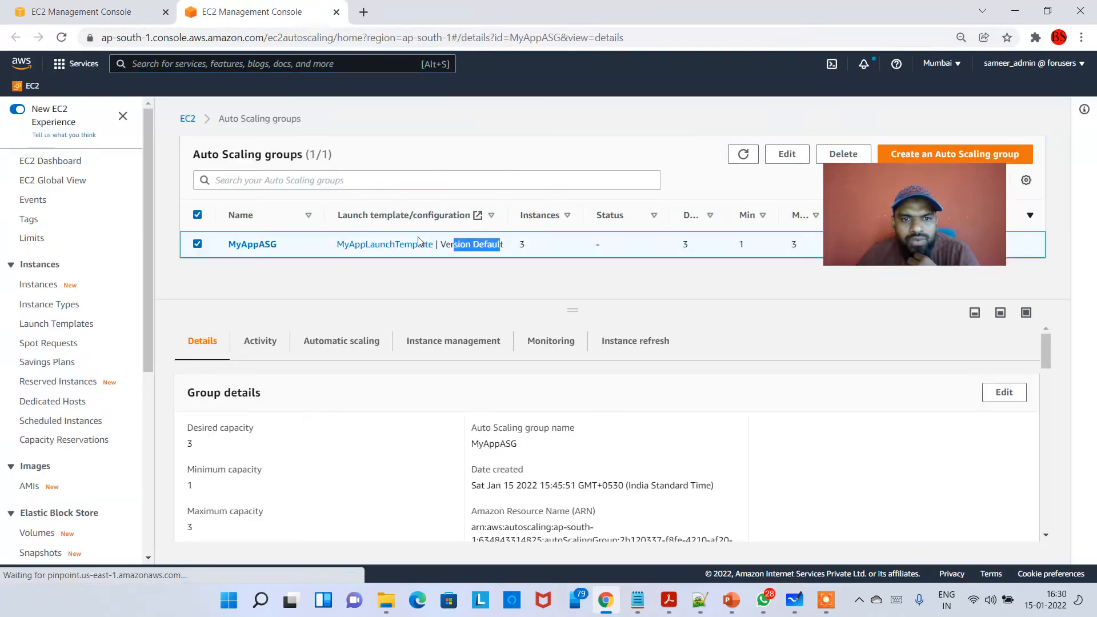
# - Switch back to MyAppLaunchTemplate's browser tab and display the details of default version 2
pyautogui.click(409, 244)
pyautogui.click(265, 297)
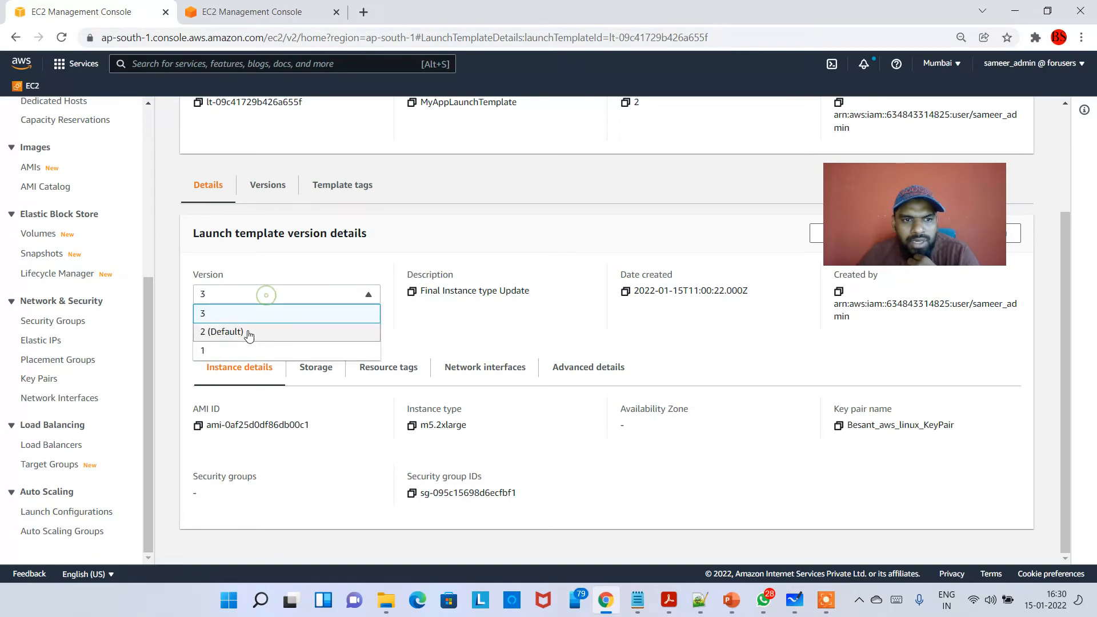
pyautogui.click(246, 334)
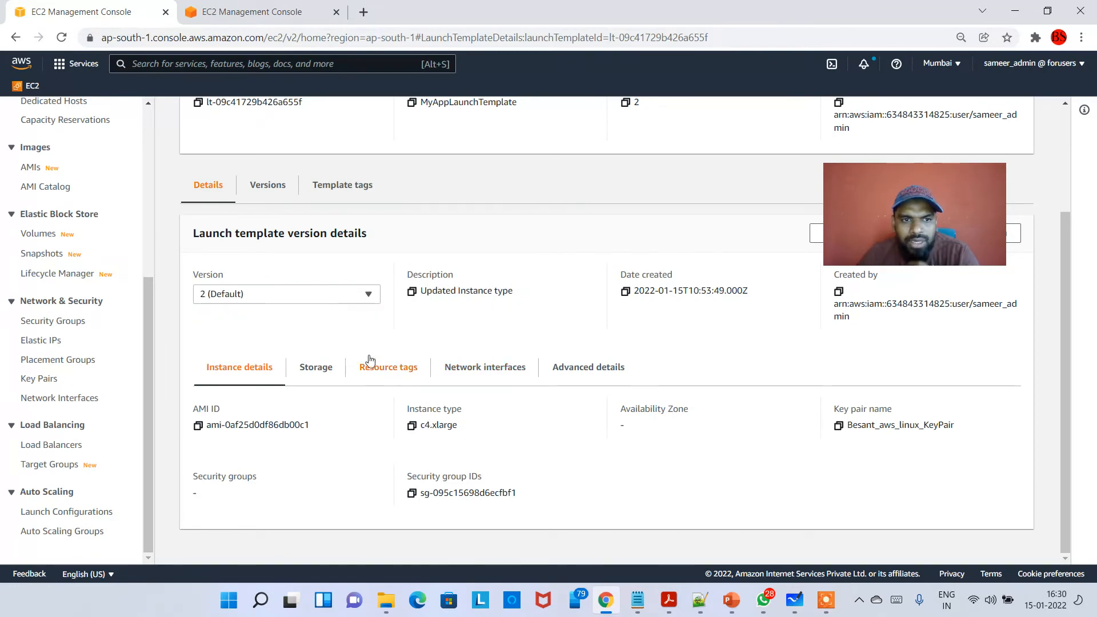
# - Return to MyAppASG and examine the instance type in its launch template details
pyautogui.click(277, 7)
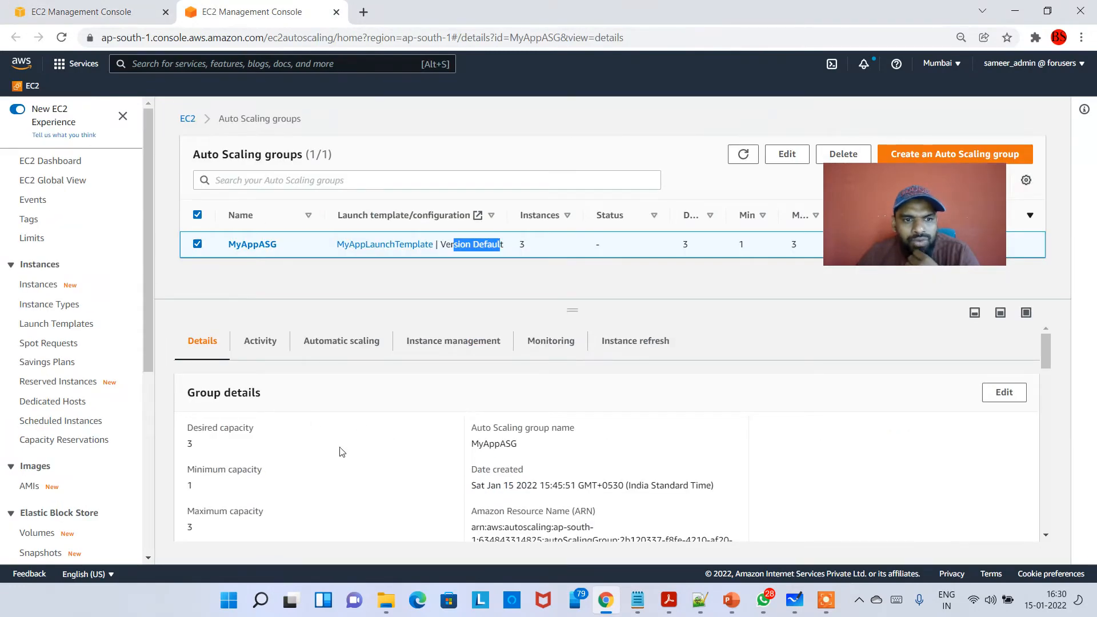
pyautogui.scroll(-5, 372, 451)
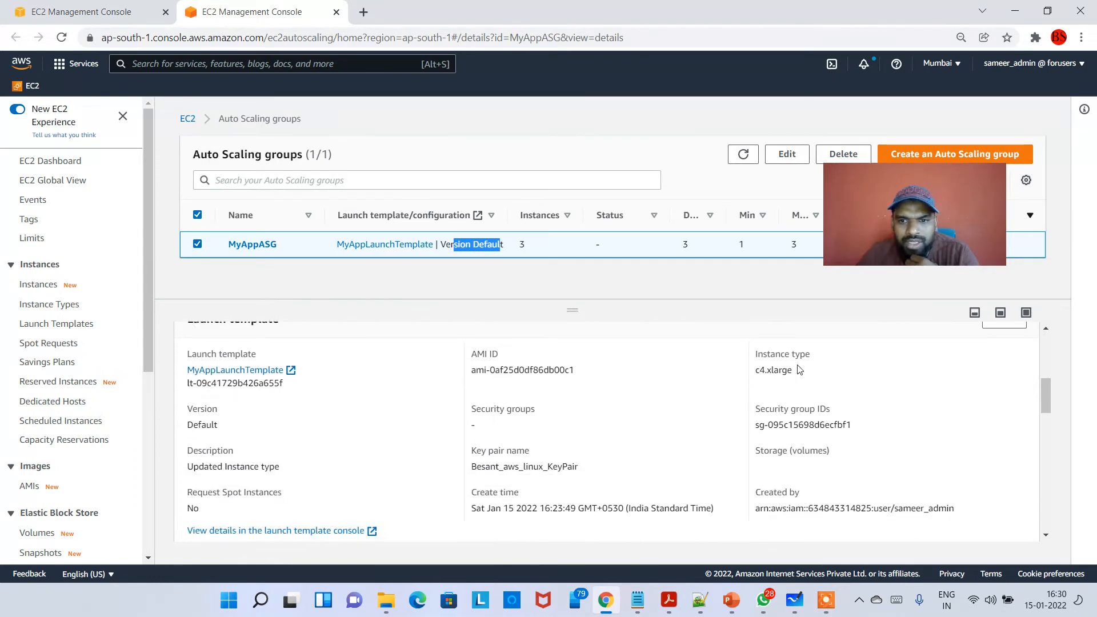
pyautogui.moveTo(795, 371); pyautogui.dragTo(754, 374)
pyautogui.scroll(4, 631, 420)
# - Set version 3 of MyAppLaunchTemplate as the template's default version
pyautogui.click(82, 2)
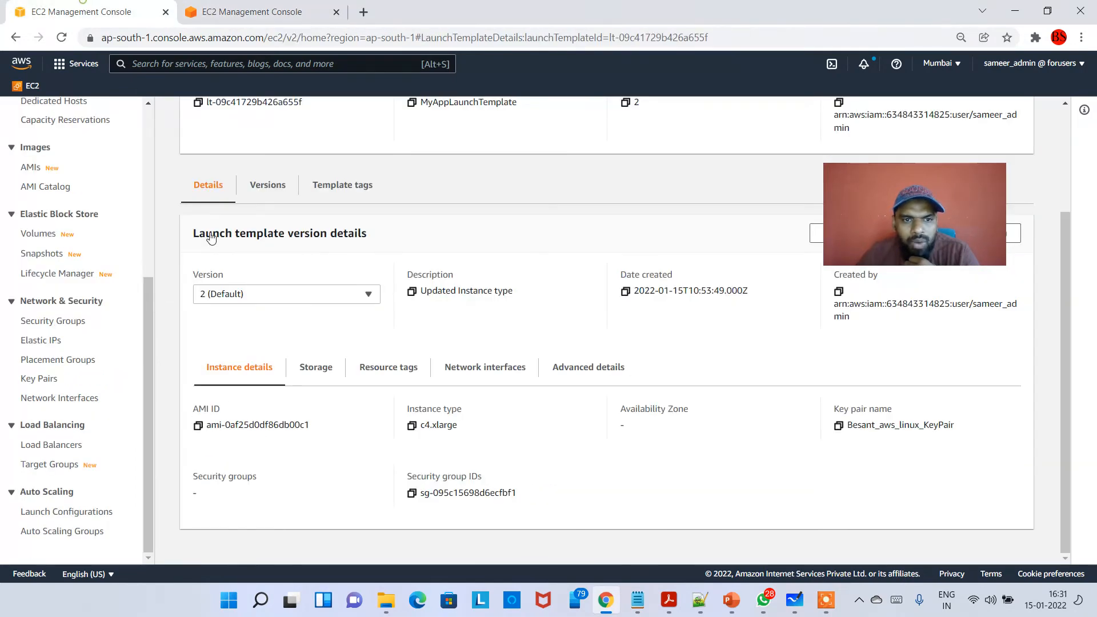
pyautogui.click(318, 305)
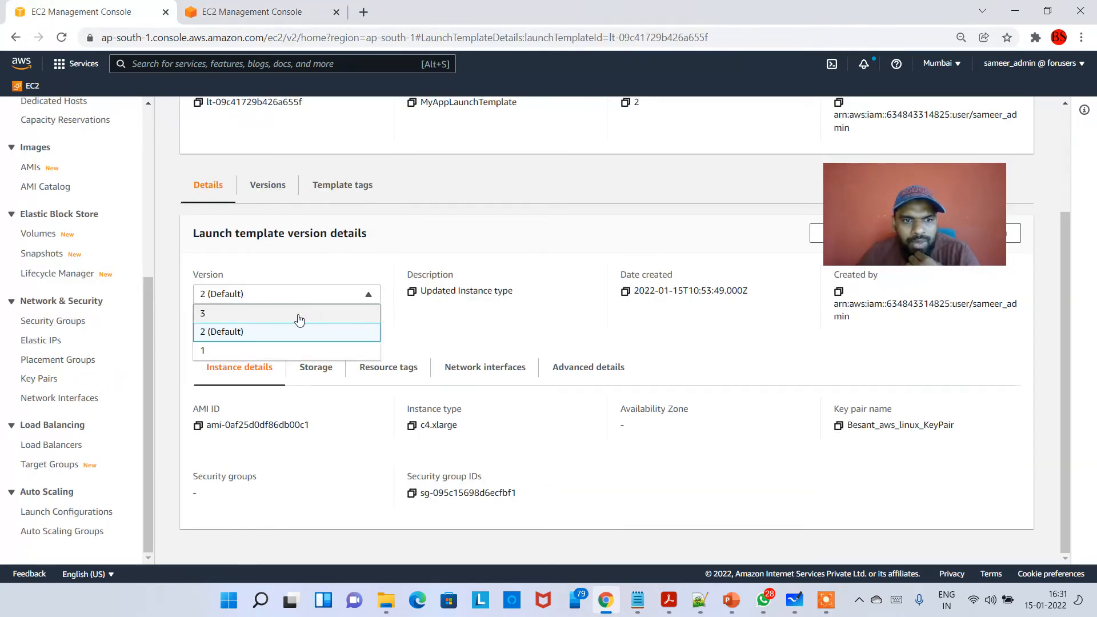
pyautogui.click(301, 315)
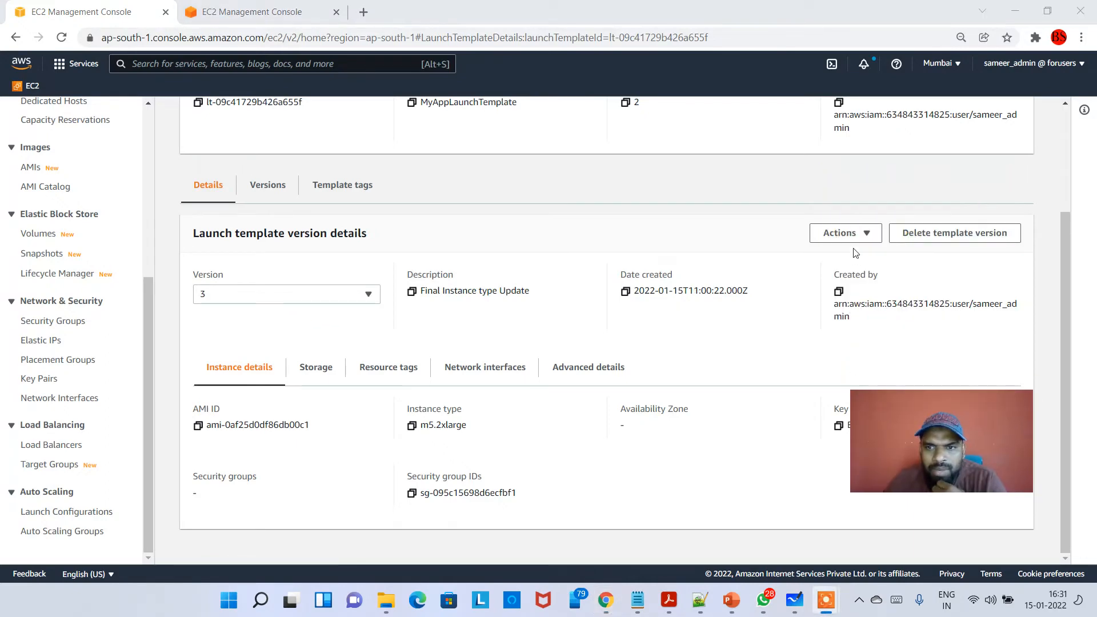
pyautogui.click(846, 234)
pyautogui.click(893, 294)
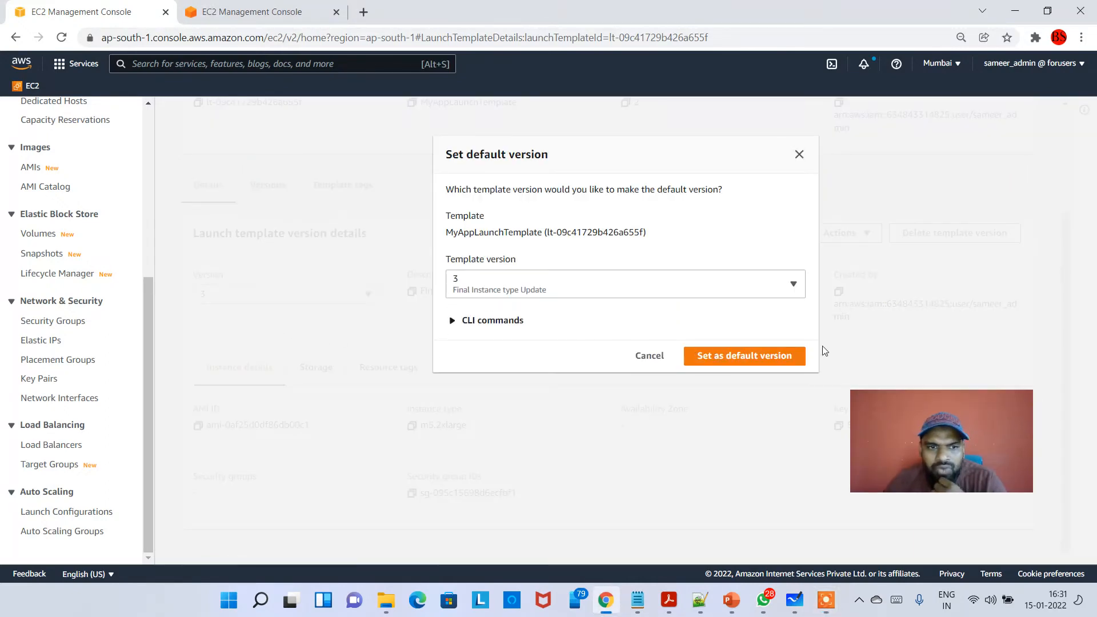
pyautogui.click(717, 355)
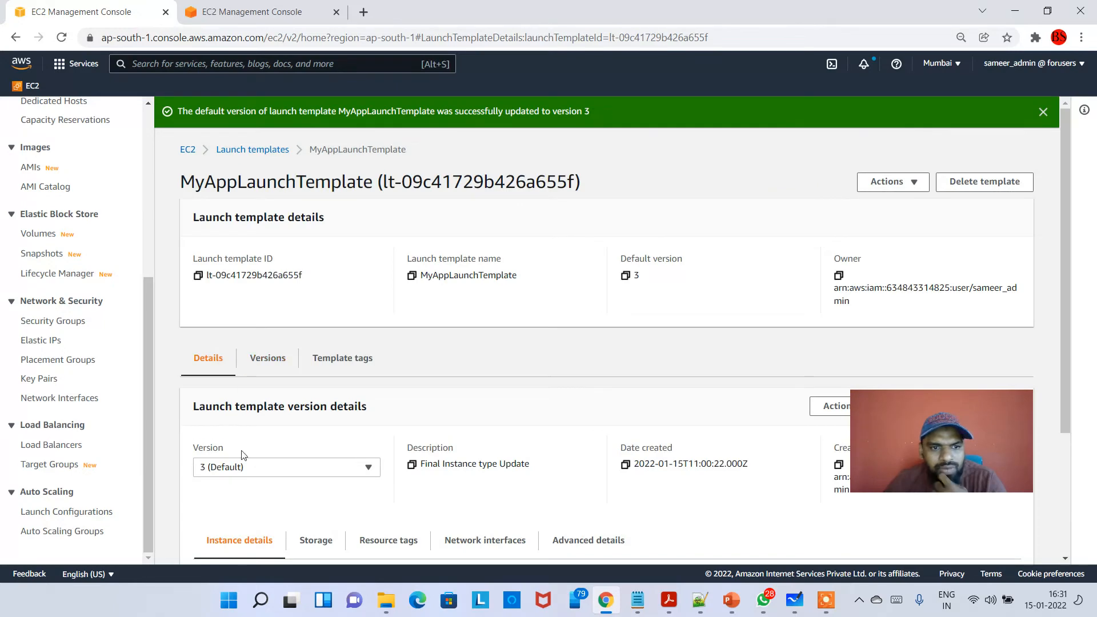
# - Return to MyAppASG's launch template details in the other browser tab and refresh the Auto Scaling groups list
pyautogui.click(252, 11)
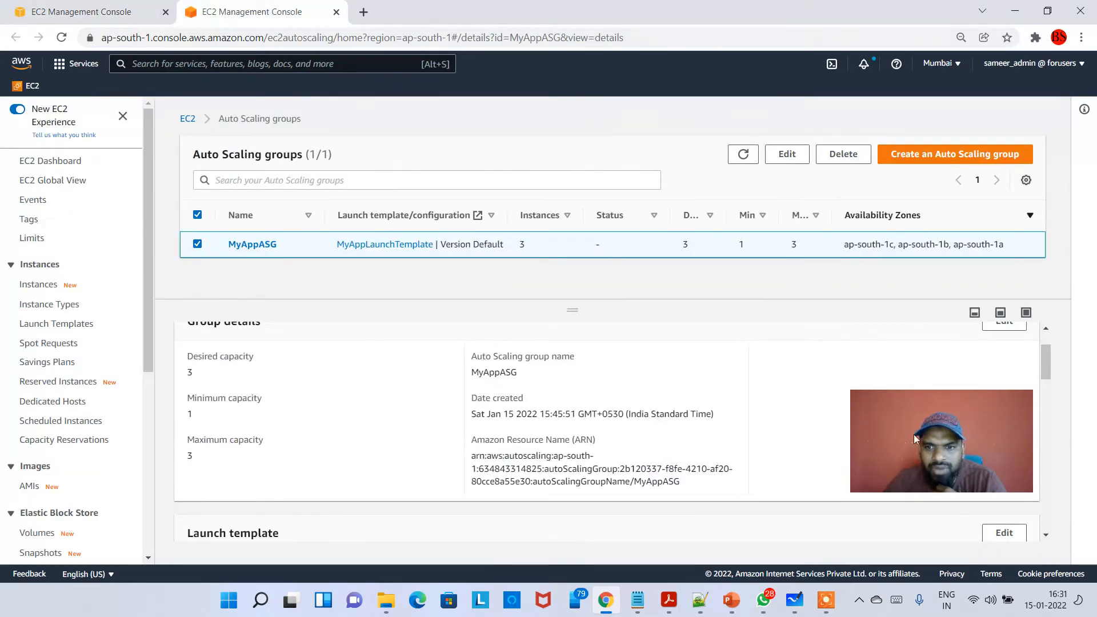
pyautogui.scroll(-3, 726, 445)
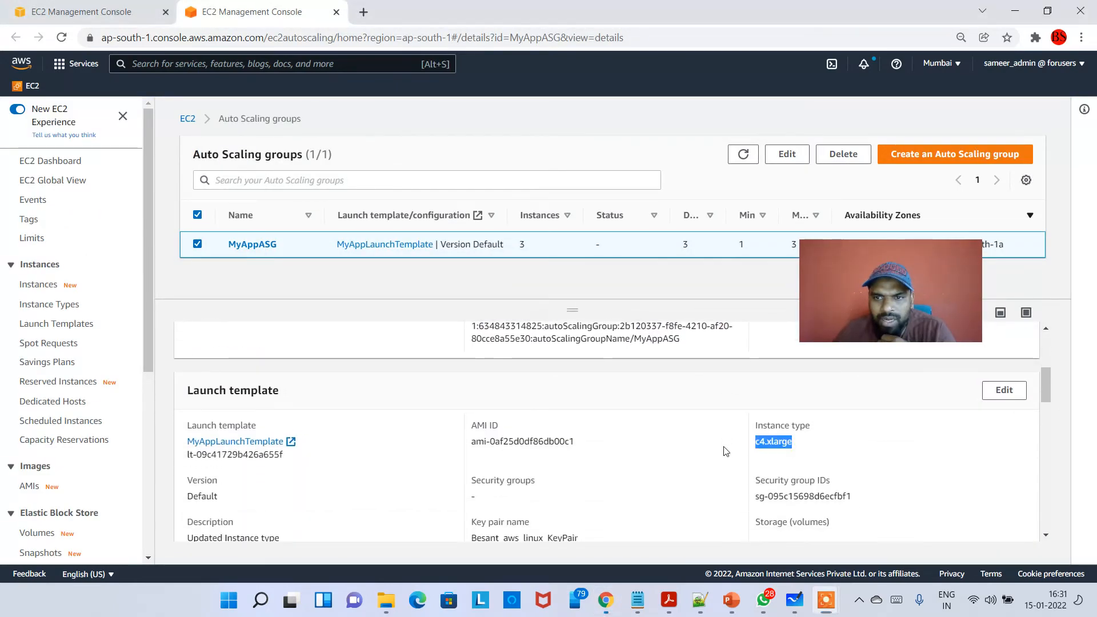
pyautogui.click(755, 157)
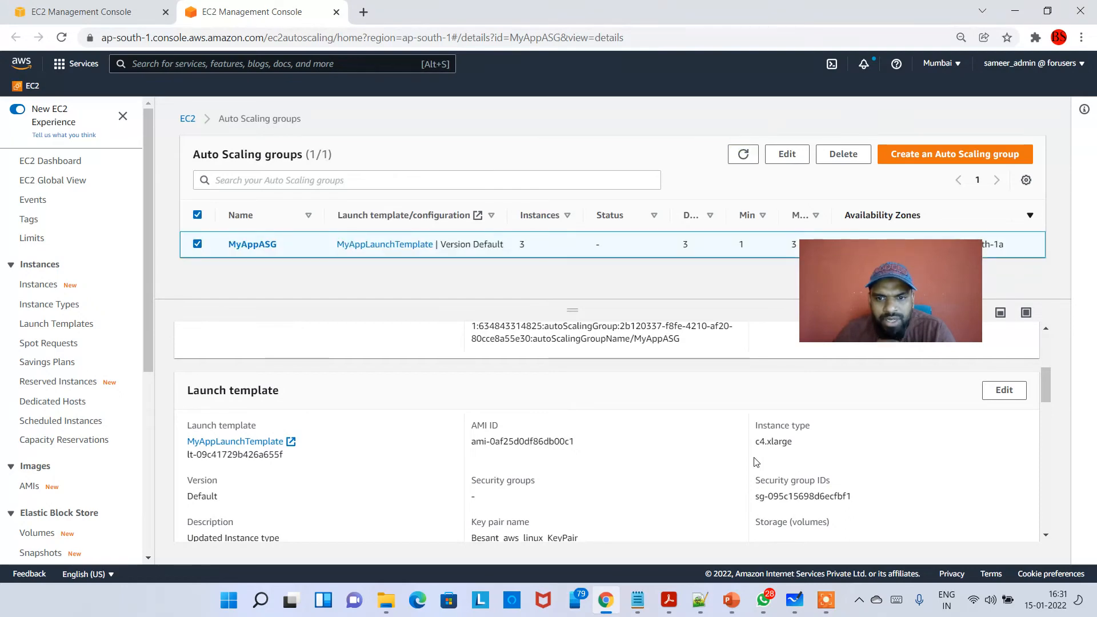
# - Open MyAppASG's full details page, reload its details and highlight the launch template's instance type
pyautogui.click(245, 247)
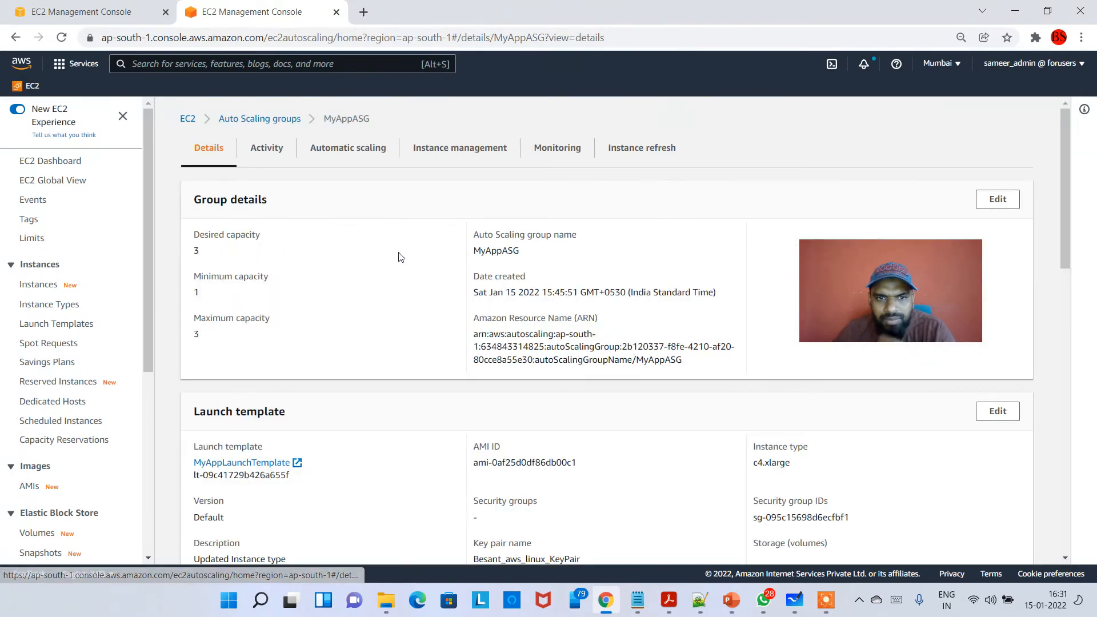
pyautogui.scroll(-1, 383, 318)
pyautogui.scroll(1, 280, 197)
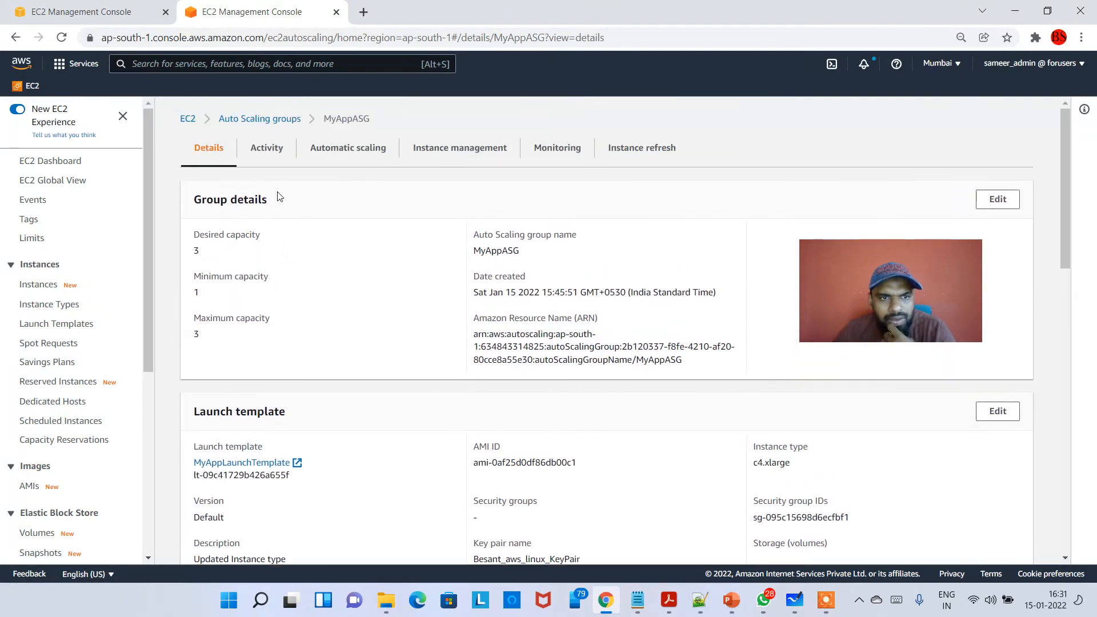
pyautogui.click(267, 150)
pyautogui.click(205, 152)
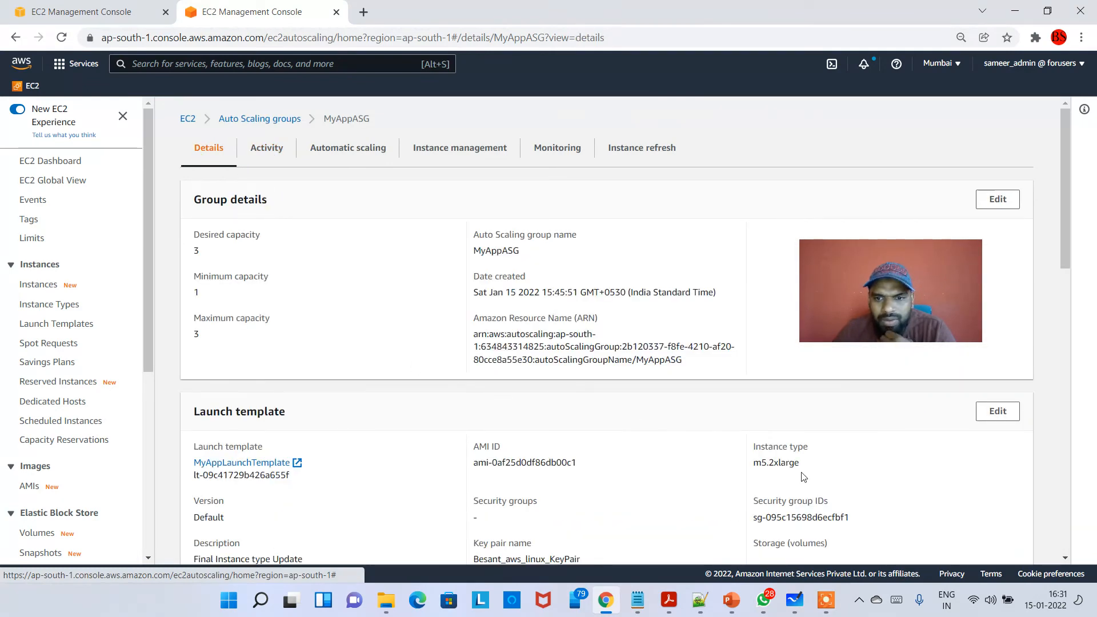
pyautogui.moveTo(805, 464); pyautogui.dragTo(747, 463)
pyautogui.click(827, 473)
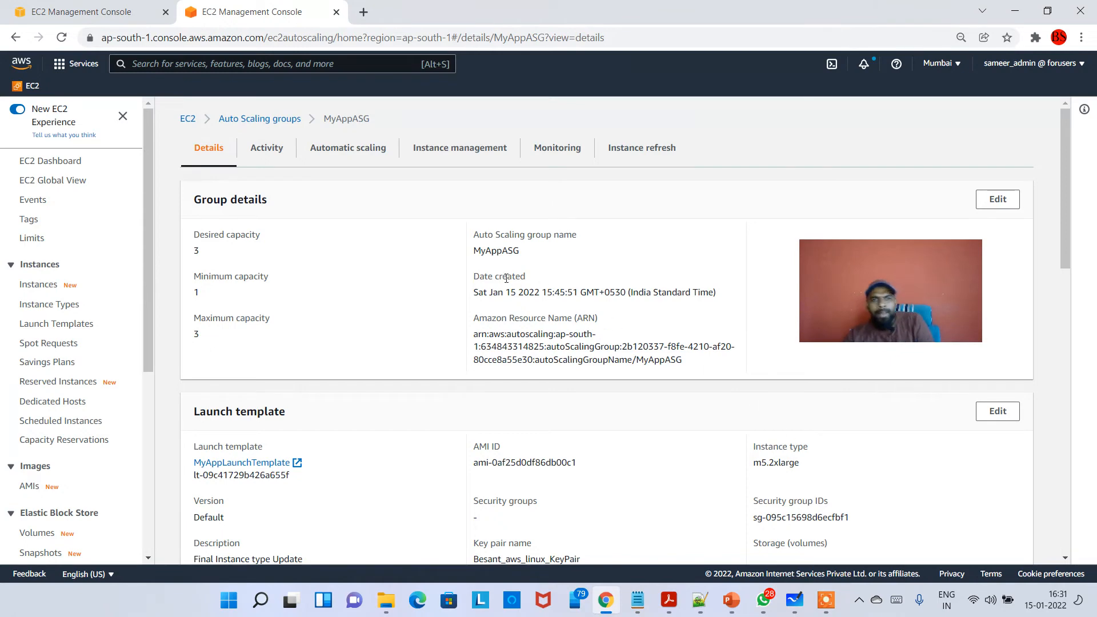
# - Open the EC2 instances list in the launch template's browser tab and inspect the m5.2xlarge instance's type and availability zone
pyautogui.click(107, 6)
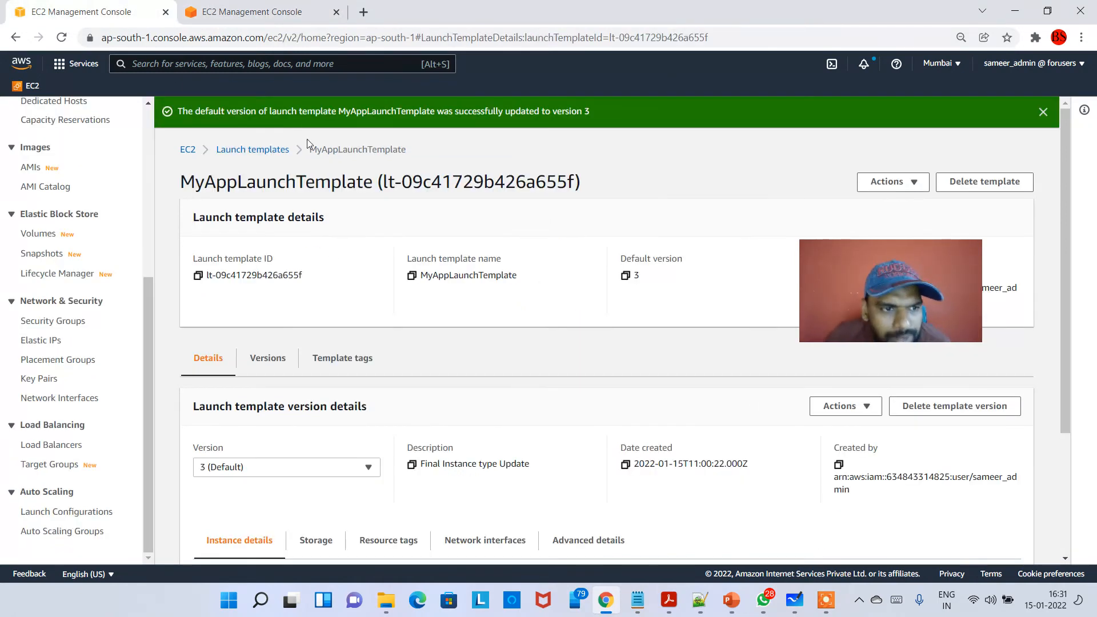
pyautogui.scroll(5, 85, 372)
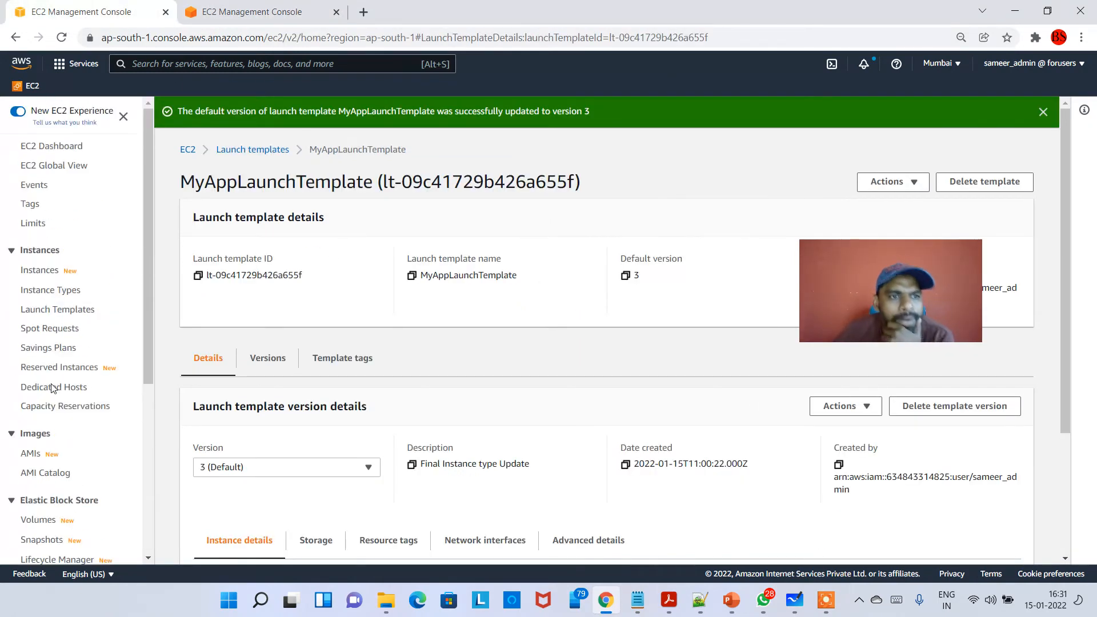
pyautogui.click(20, 273)
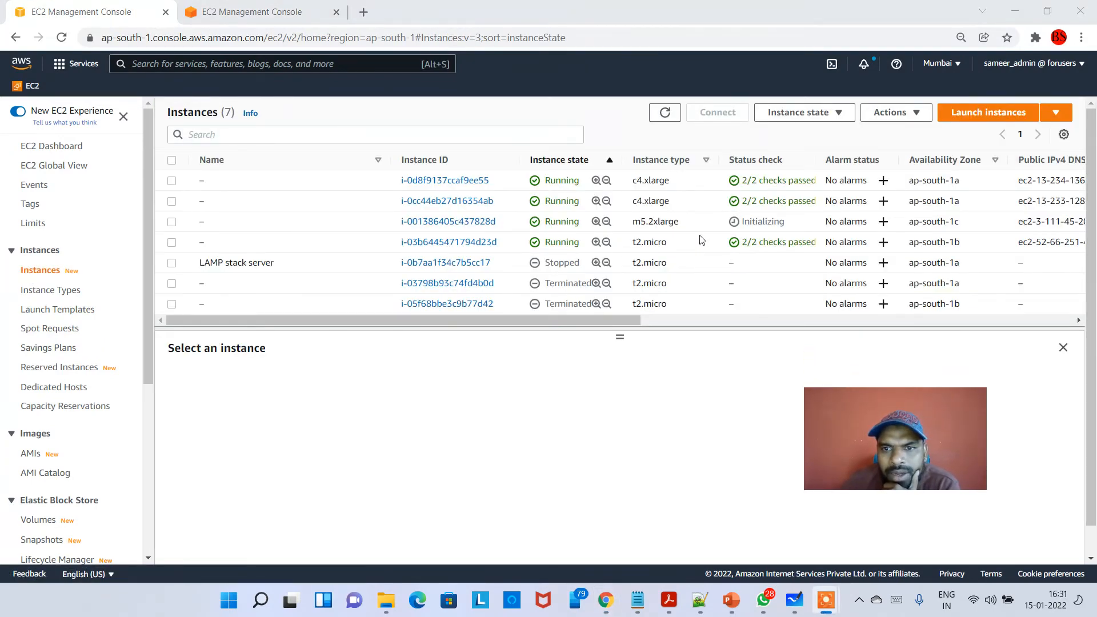
pyautogui.click(674, 226)
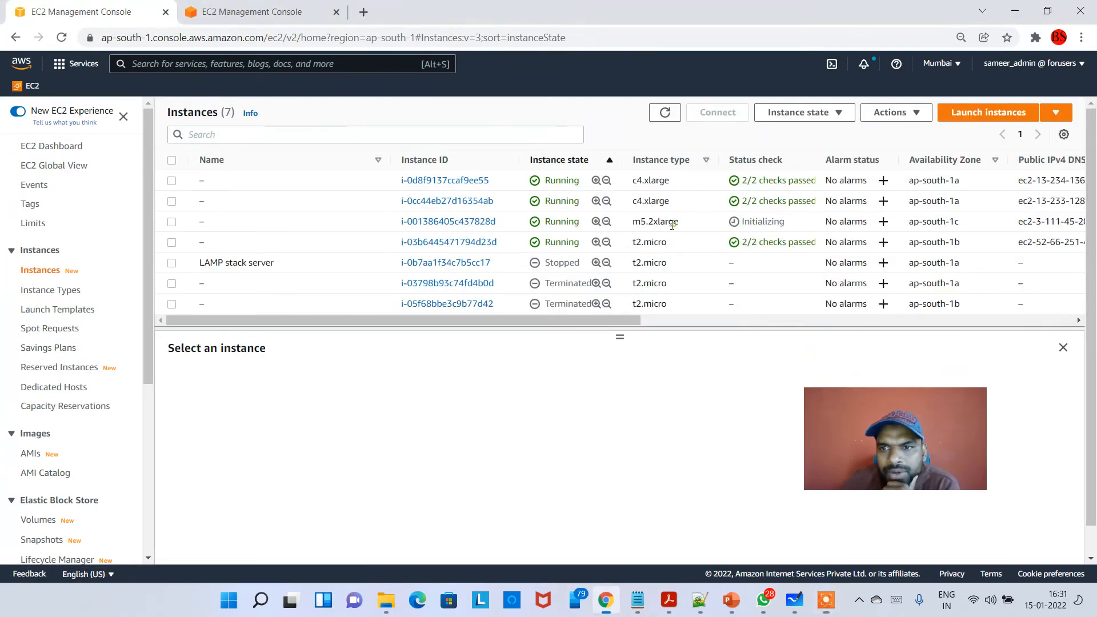
pyautogui.click(898, 228)
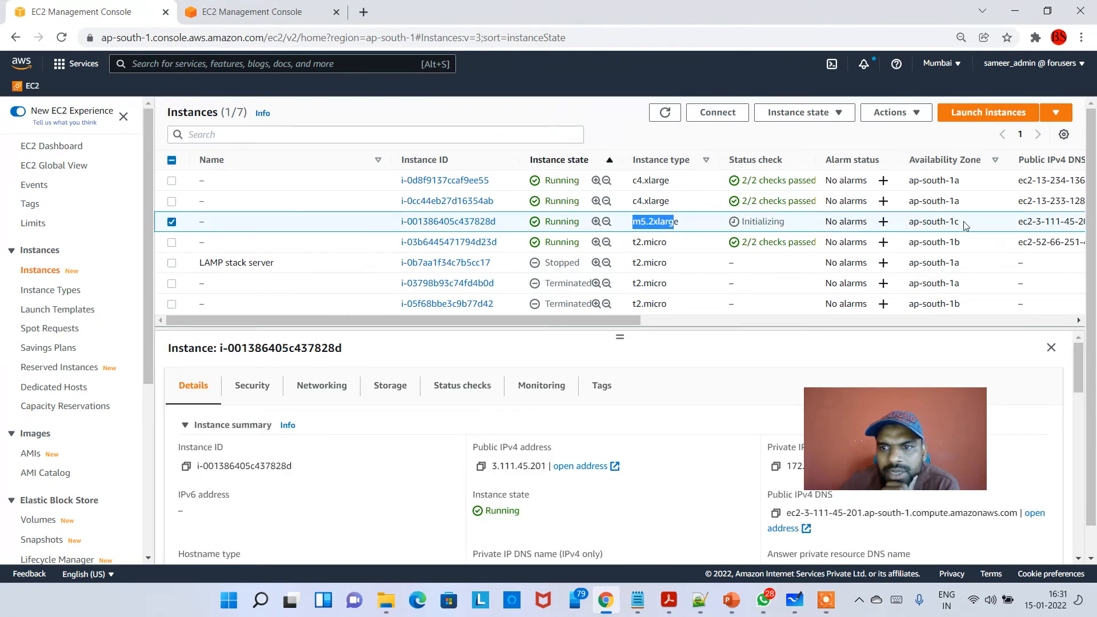
pyautogui.moveTo(914, 222); pyautogui.dragTo(966, 224)
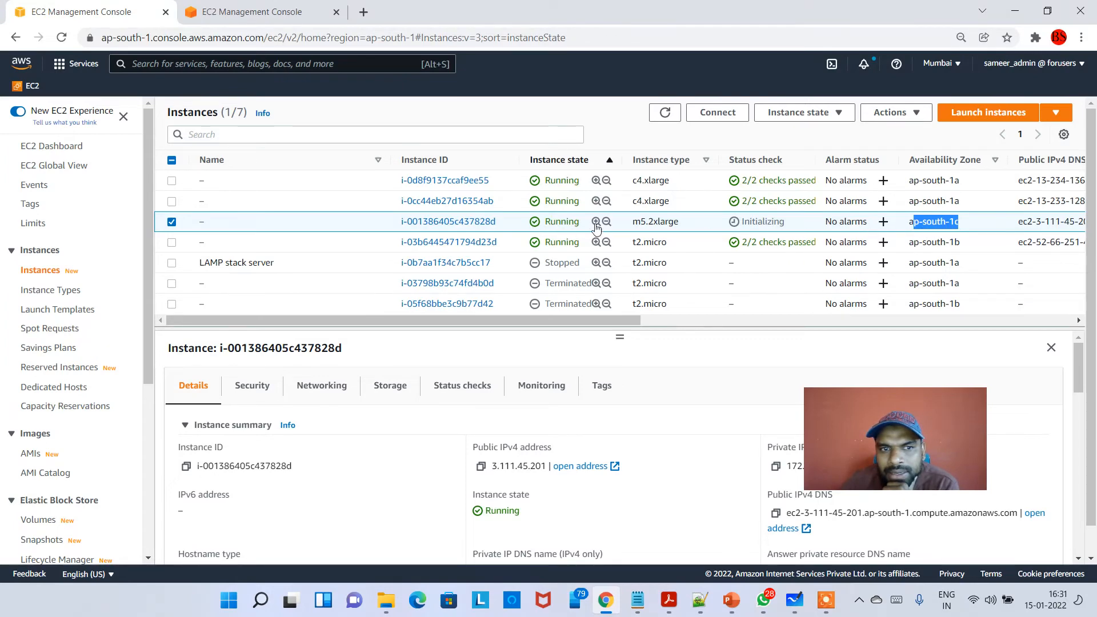
pyautogui.click(172, 223)
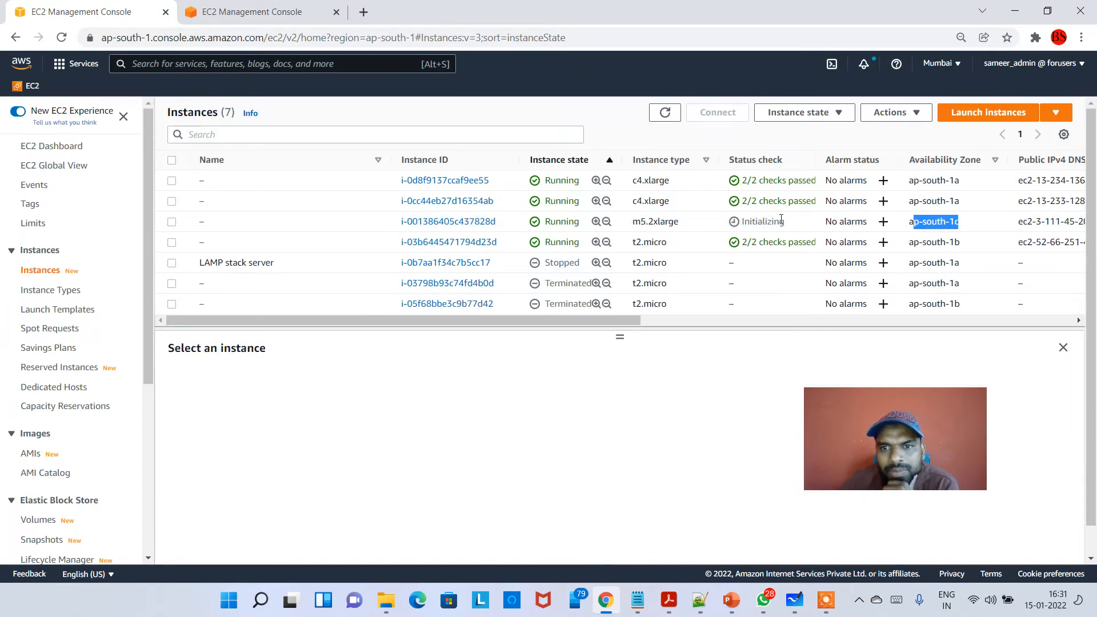
pyautogui.moveTo(633, 228); pyautogui.dragTo(679, 222)
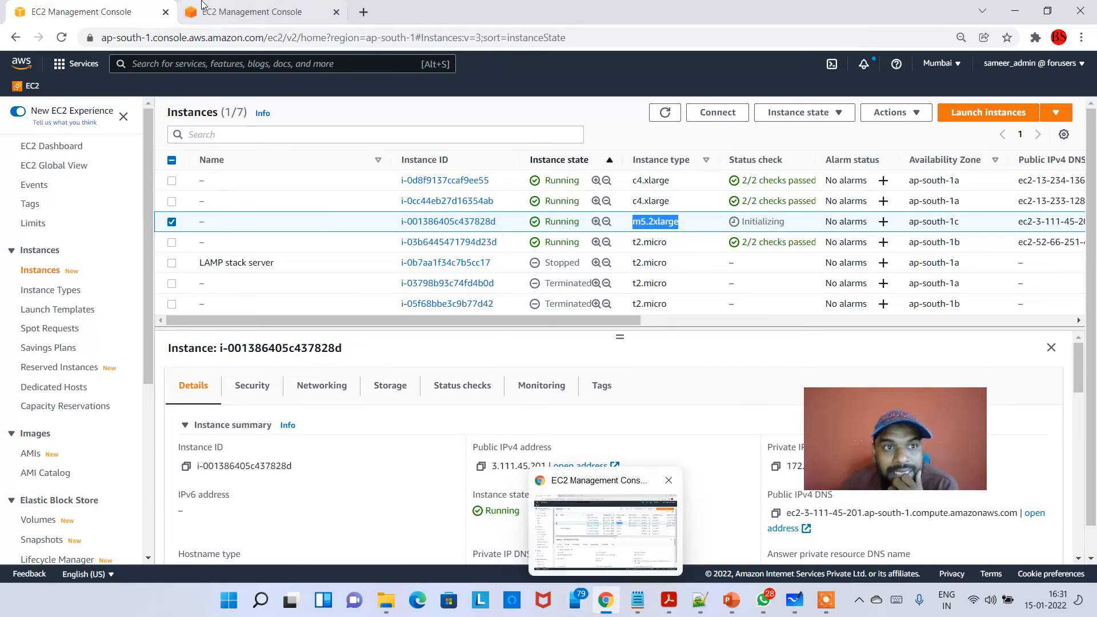
# - Check MyAppASG's desired capacity, and refresh the instances list in the other browser tab
pyautogui.click(235, 12)
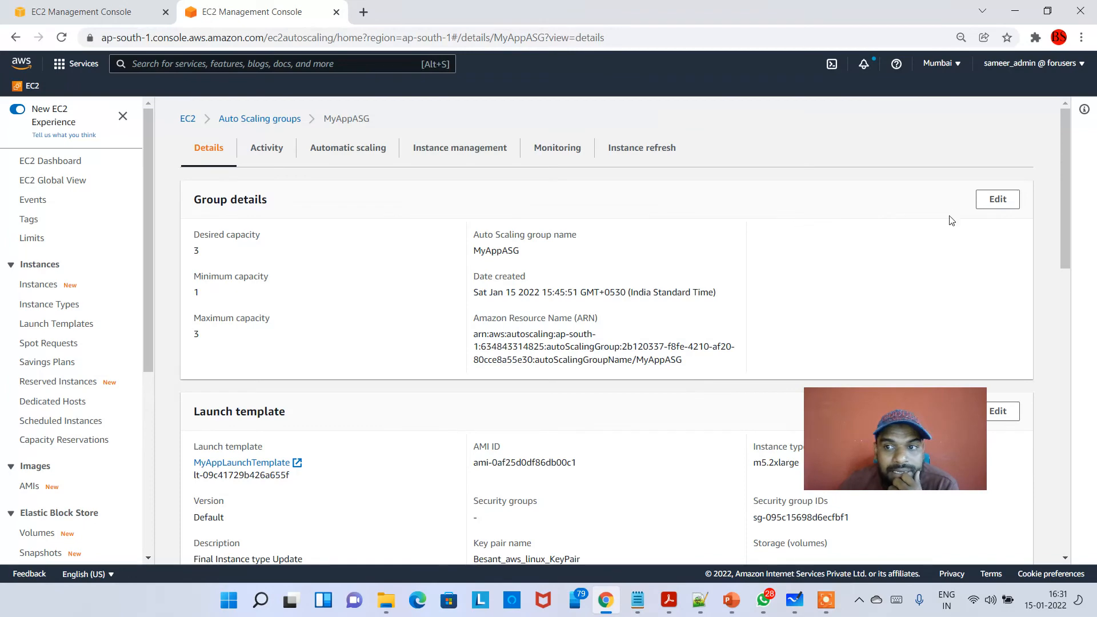
pyautogui.click(76, 6)
pyautogui.click(664, 114)
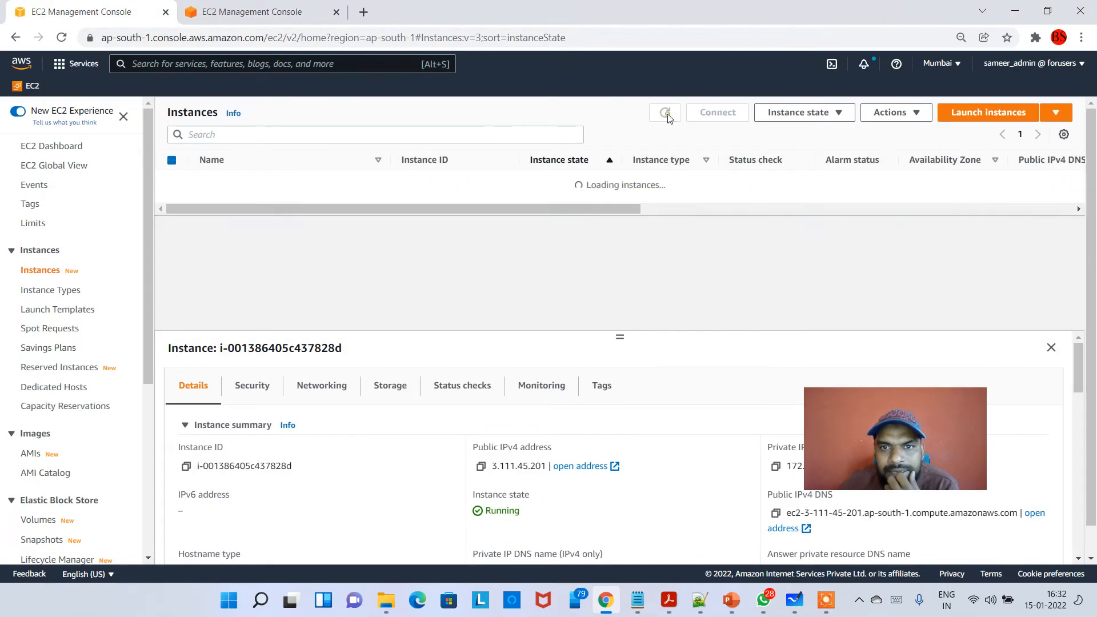
pyautogui.click(665, 116)
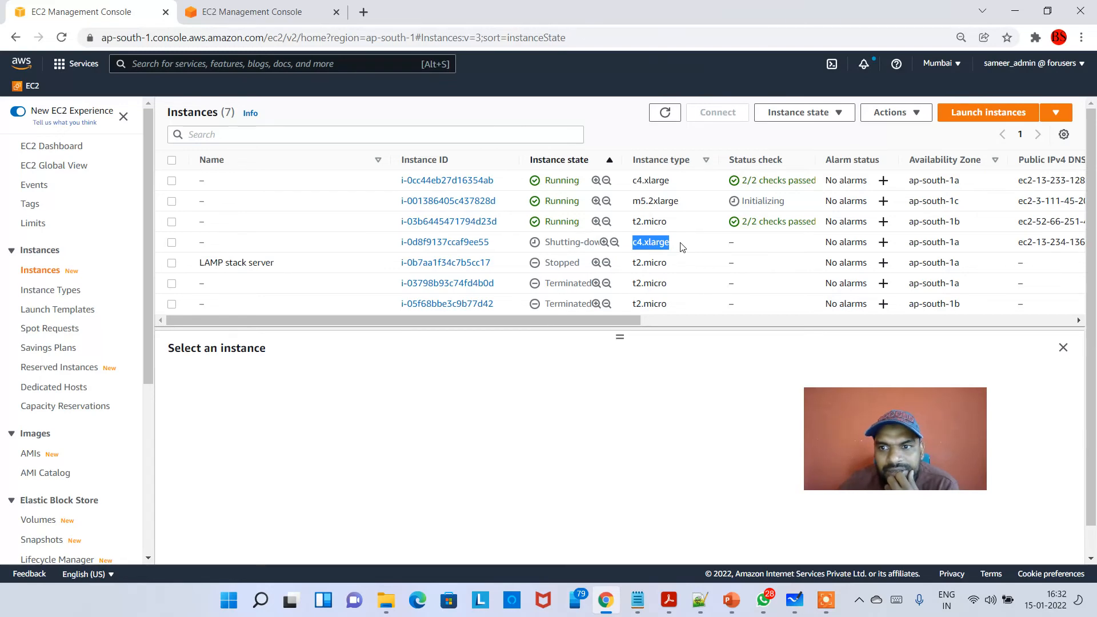
# - Inspect the shutting-down c4.xlarge instance and compare the availability zones of the running instances
pyautogui.click(752, 247)
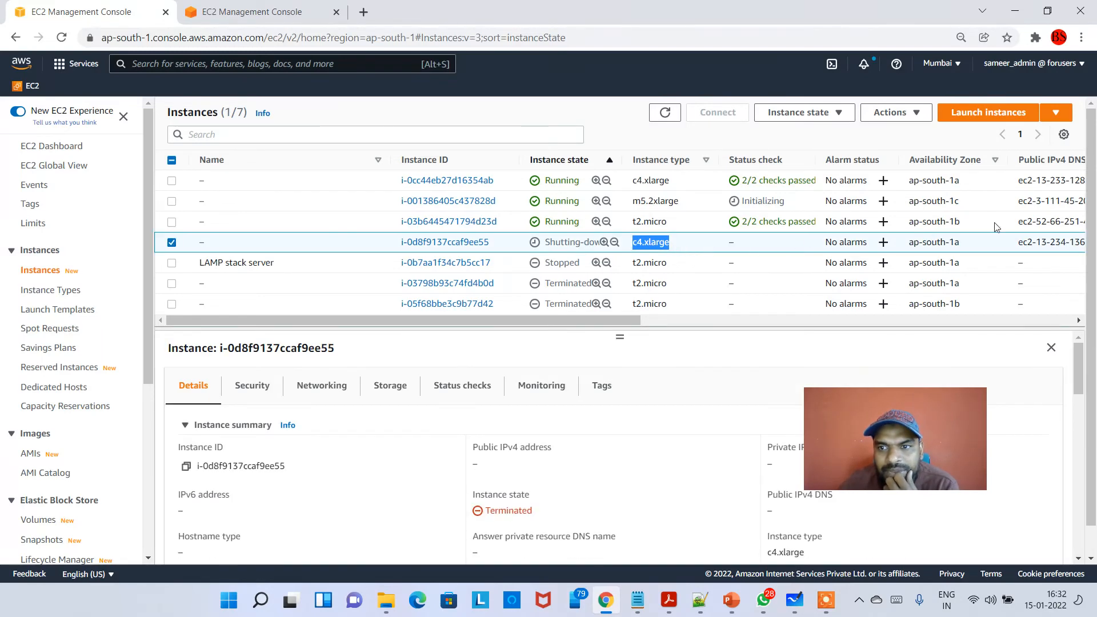
pyautogui.moveTo(997, 227); pyautogui.dragTo(946, 180)
pyautogui.click(964, 224)
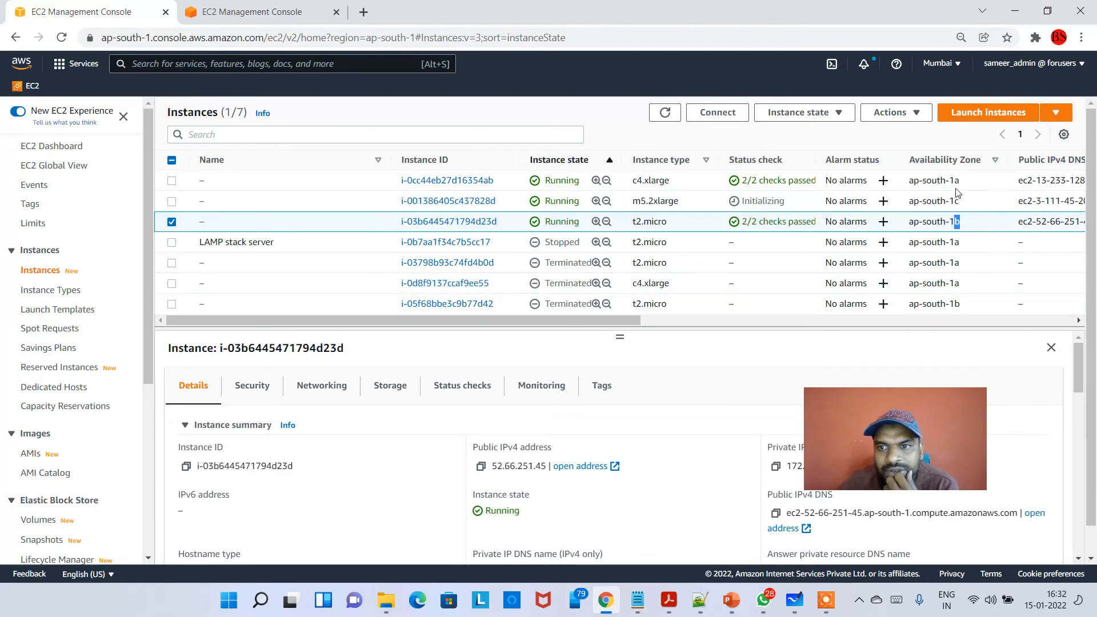
pyautogui.moveTo(943, 191); pyautogui.dragTo(943, 191)
pyautogui.moveTo(964, 206); pyautogui.dragTo(942, 203)
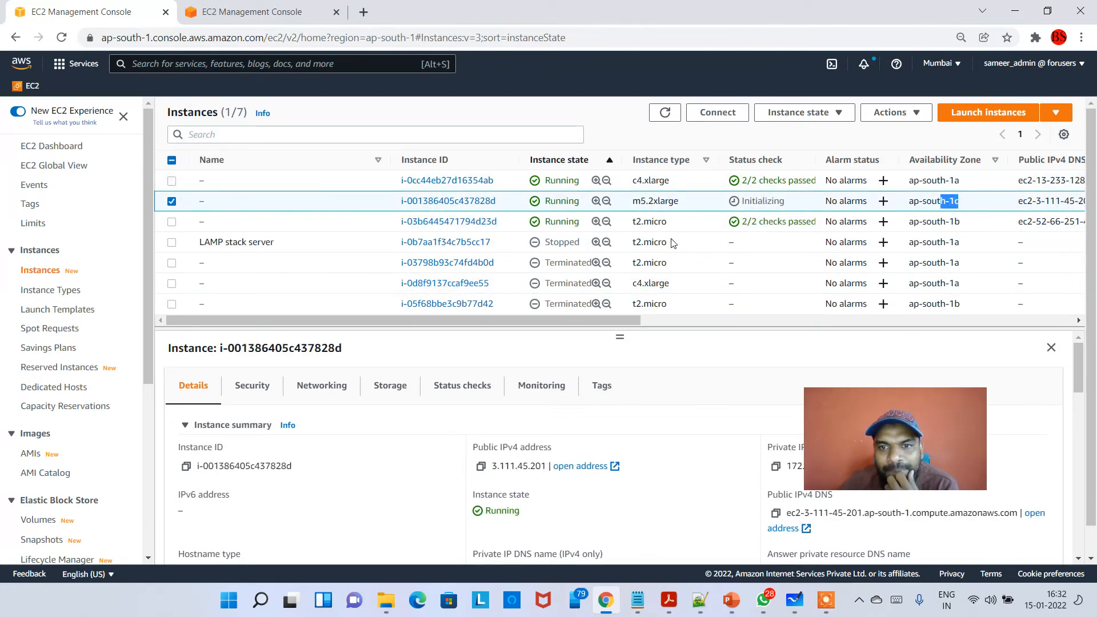
# - Review MyAppASG's group, launch template, network, load balancing and health check details alongside the instances list
pyautogui.click(259, 5)
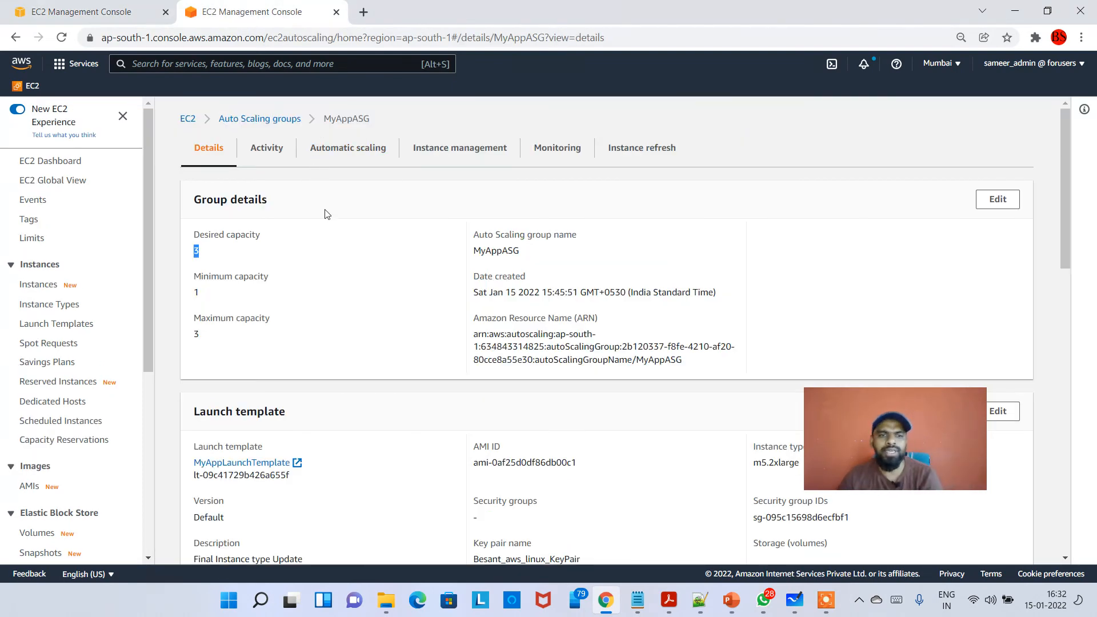
pyautogui.scroll(-5, 332, 292)
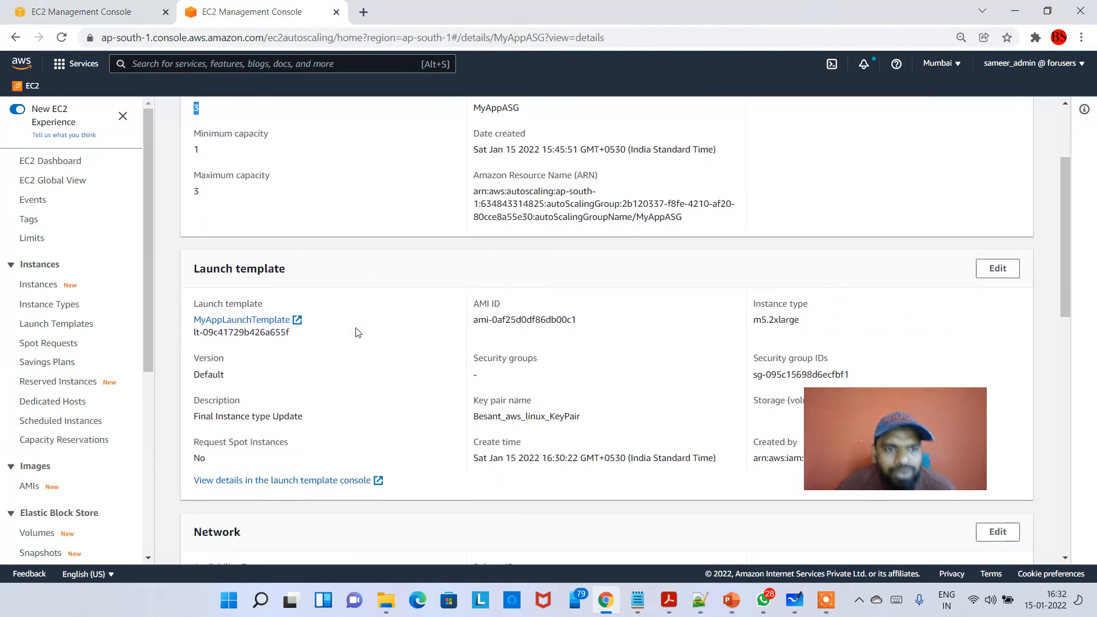
pyautogui.scroll(-5, 357, 329)
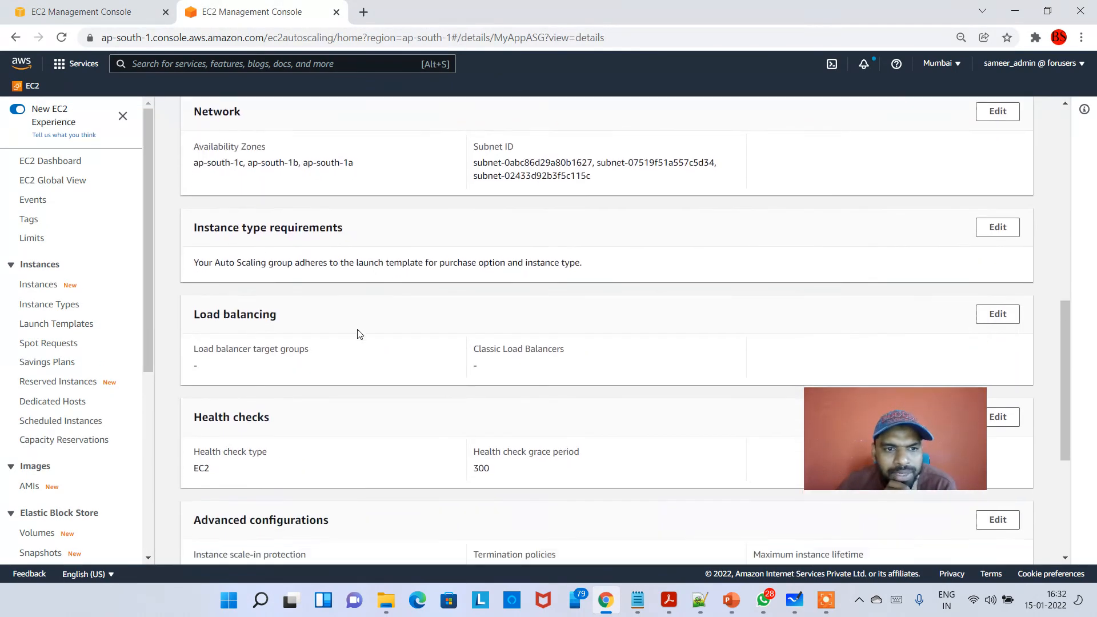
pyautogui.scroll(10, 360, 325)
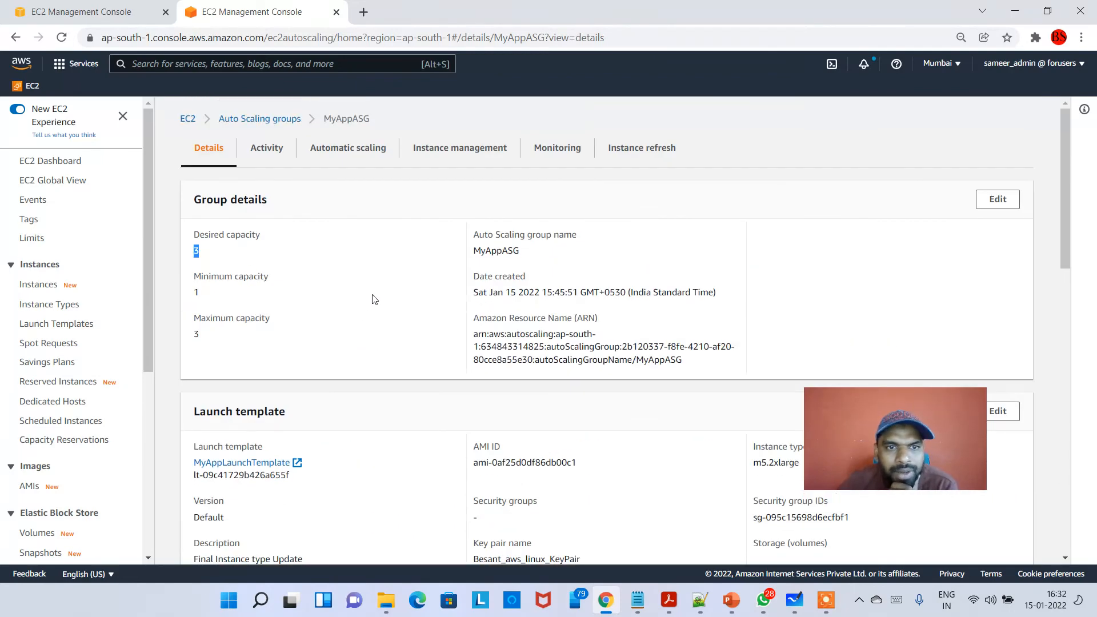
pyautogui.scroll(-6, 369, 261)
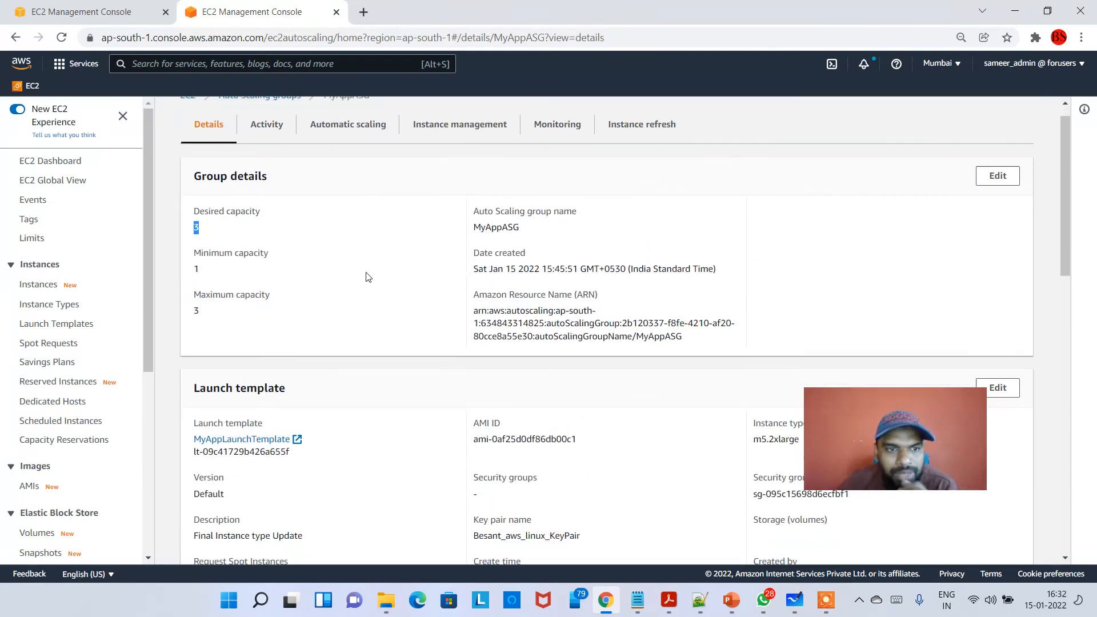
pyautogui.scroll(-8, 387, 308)
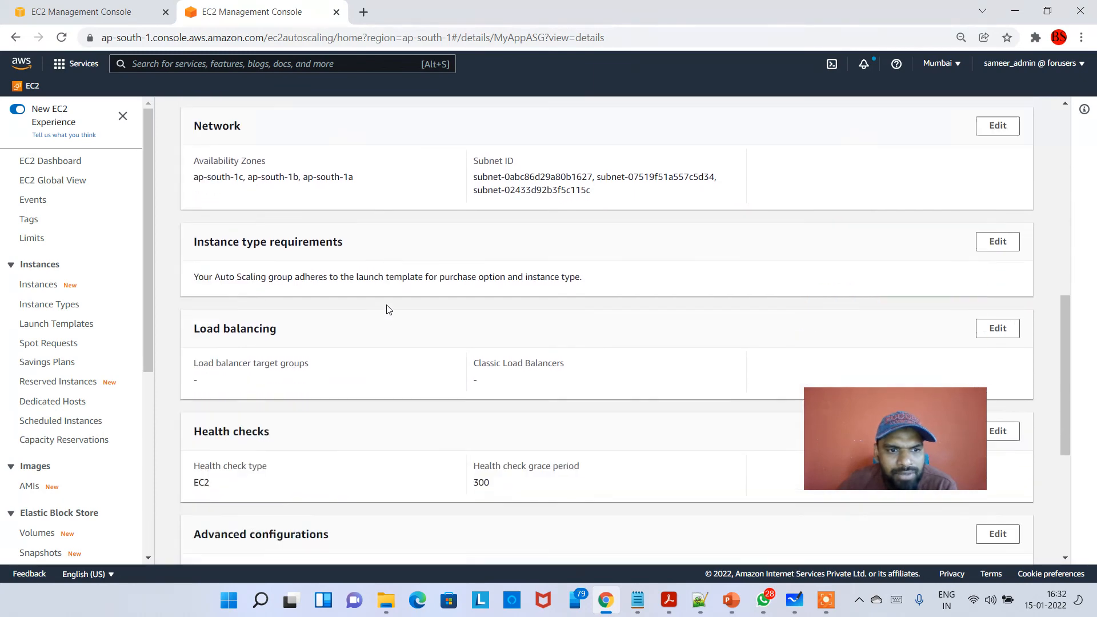
pyautogui.scroll(15, 420, 309)
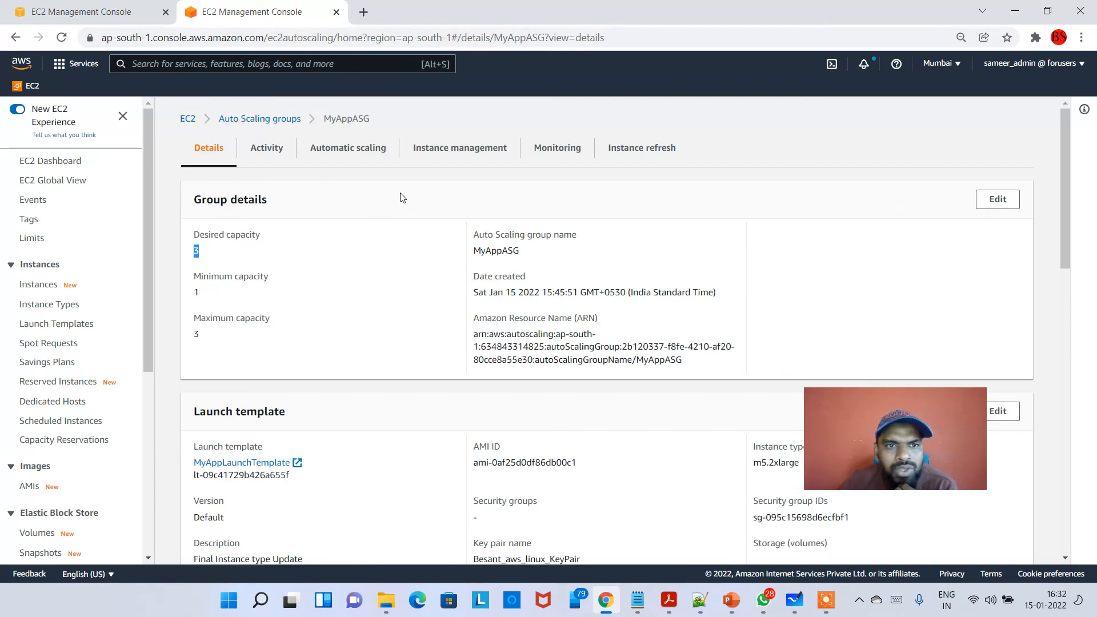
pyautogui.click(106, 17)
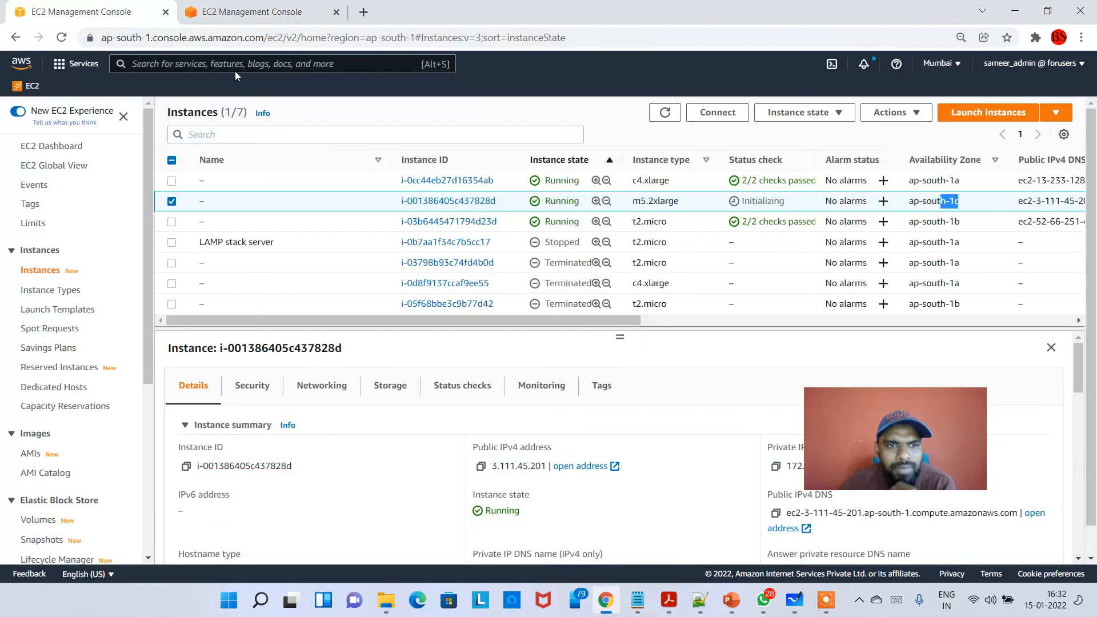
pyautogui.click(238, 9)
pyautogui.scroll(-5, 63, 343)
pyautogui.scroll(5, 63, 353)
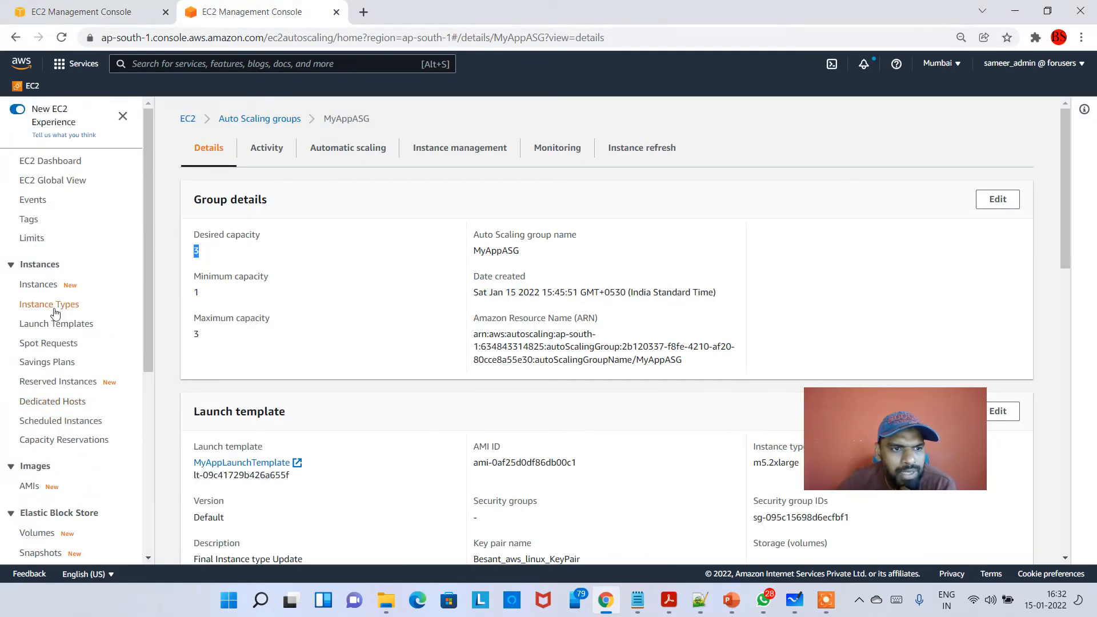
# - Open the launch templates list and delete version 1 (My App Launch Template) of MyAppLaunchTemplate
pyautogui.click(55, 324)
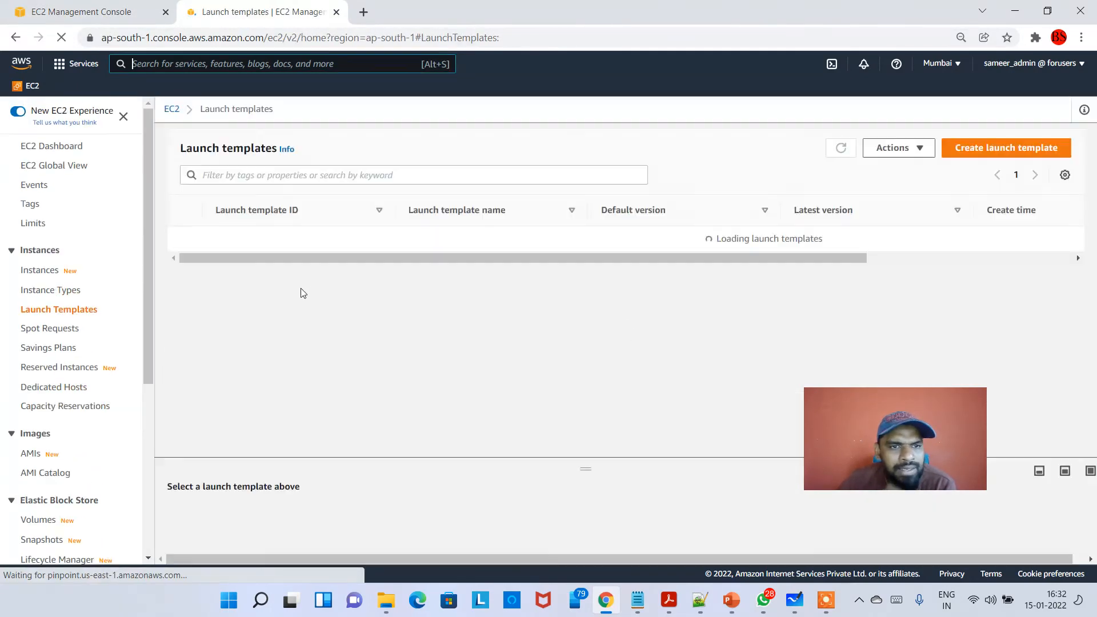
pyautogui.click(199, 248)
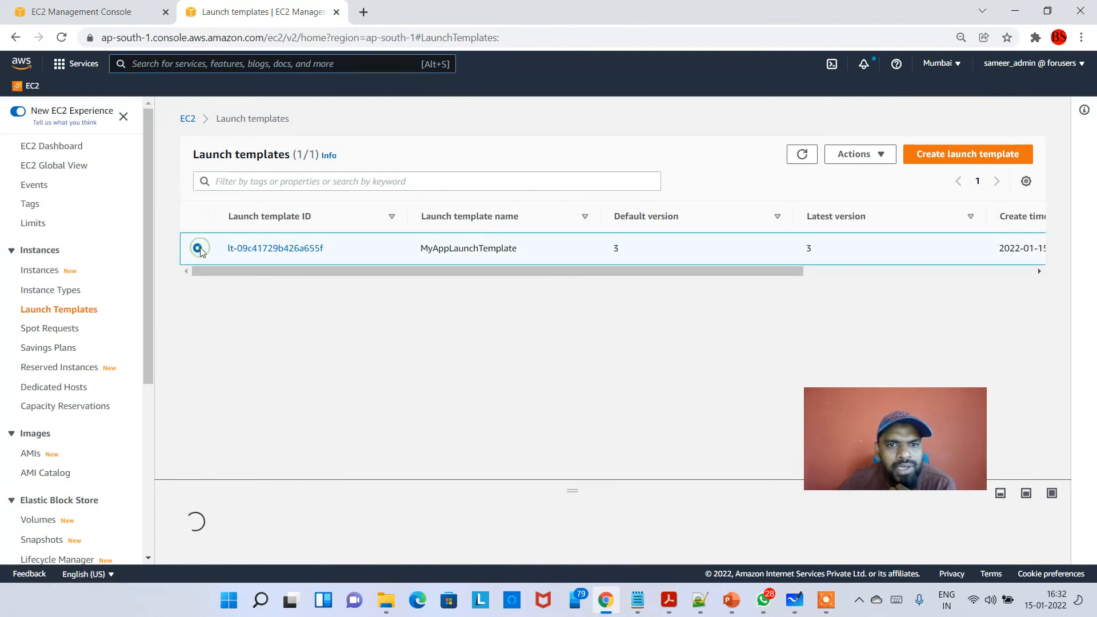
pyautogui.click(863, 157)
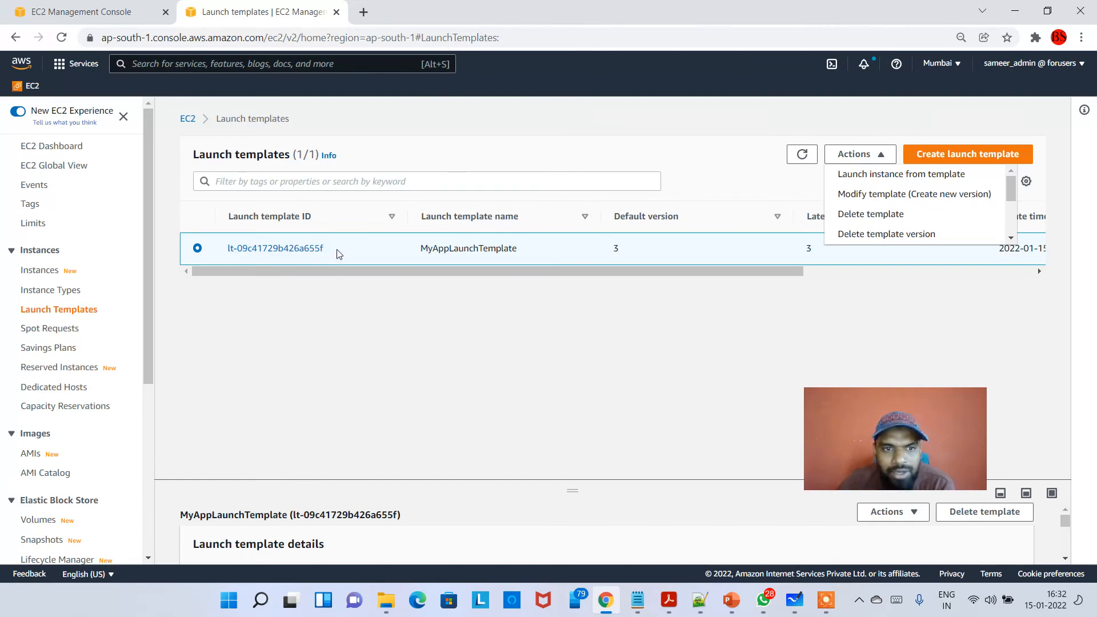
pyautogui.moveTo(337, 254); pyautogui.dragTo(228, 249)
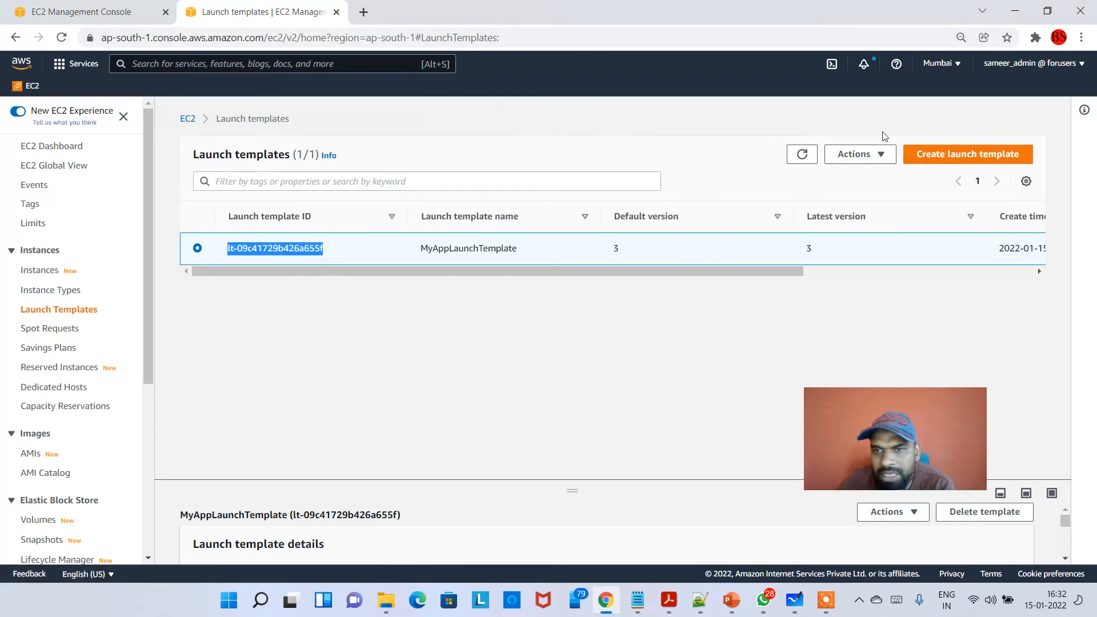
pyautogui.click(859, 153)
pyautogui.scroll(-2, 923, 234)
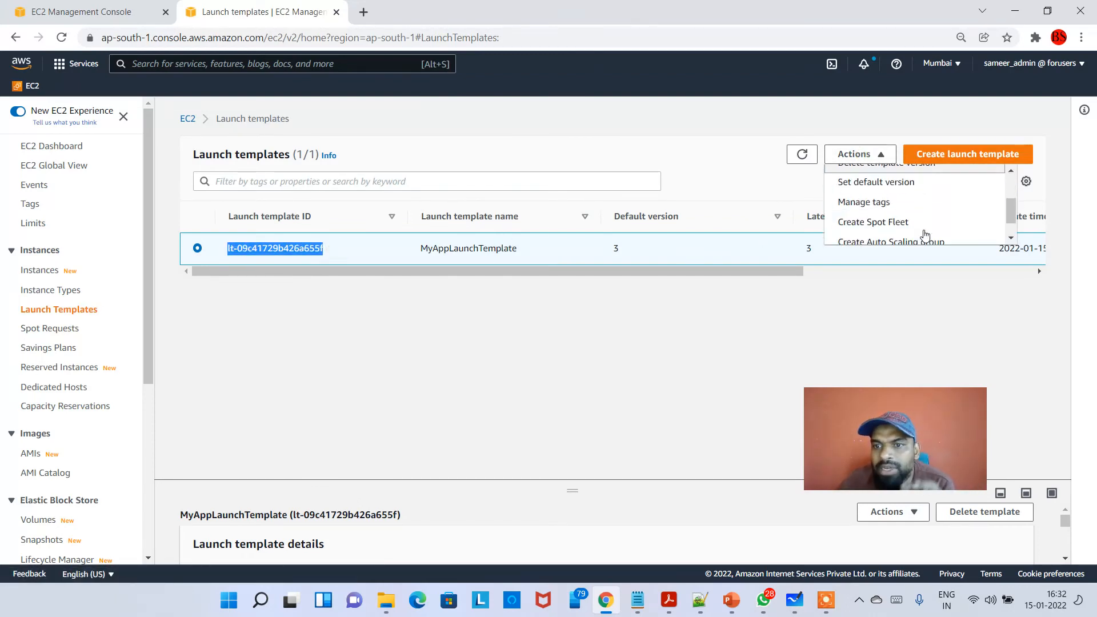
pyautogui.scroll(2, 925, 235)
pyautogui.click(931, 235)
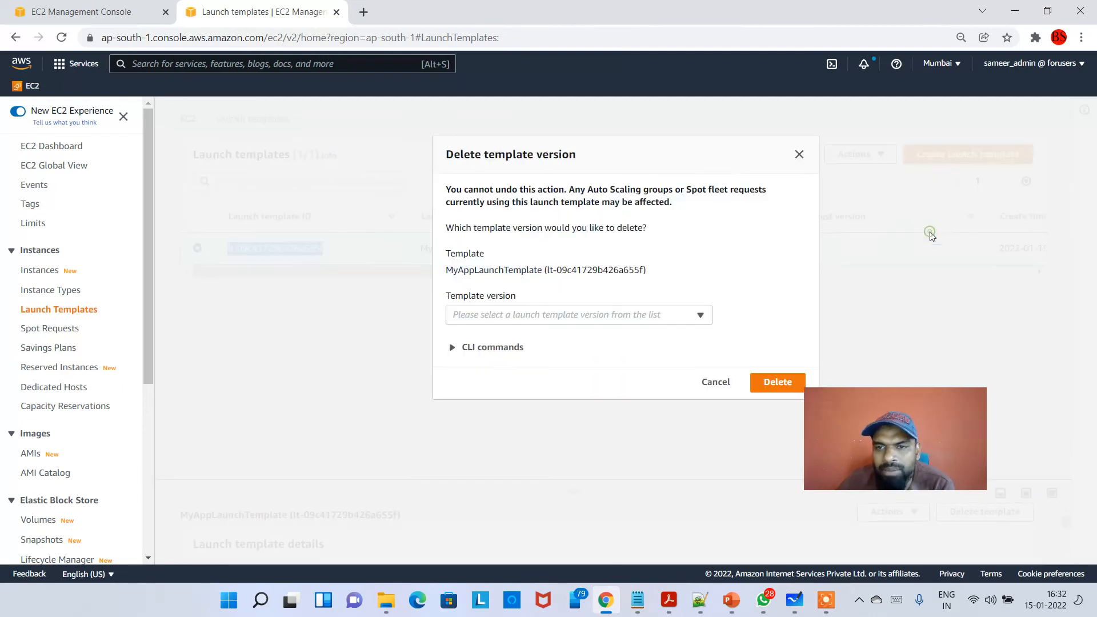
pyautogui.click(588, 319)
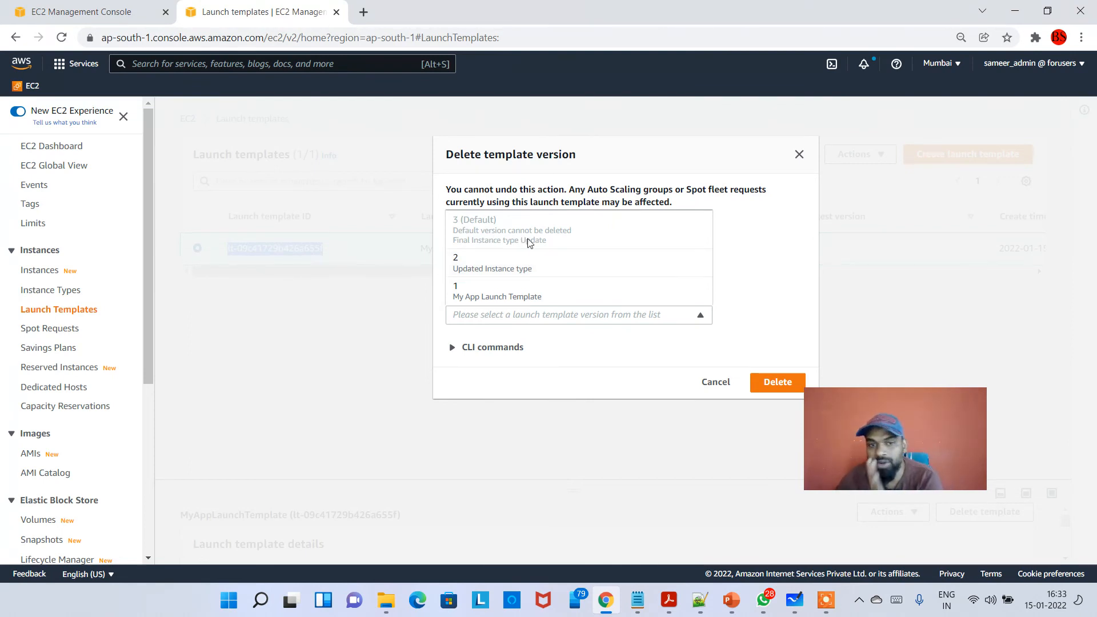
pyautogui.click(526, 295)
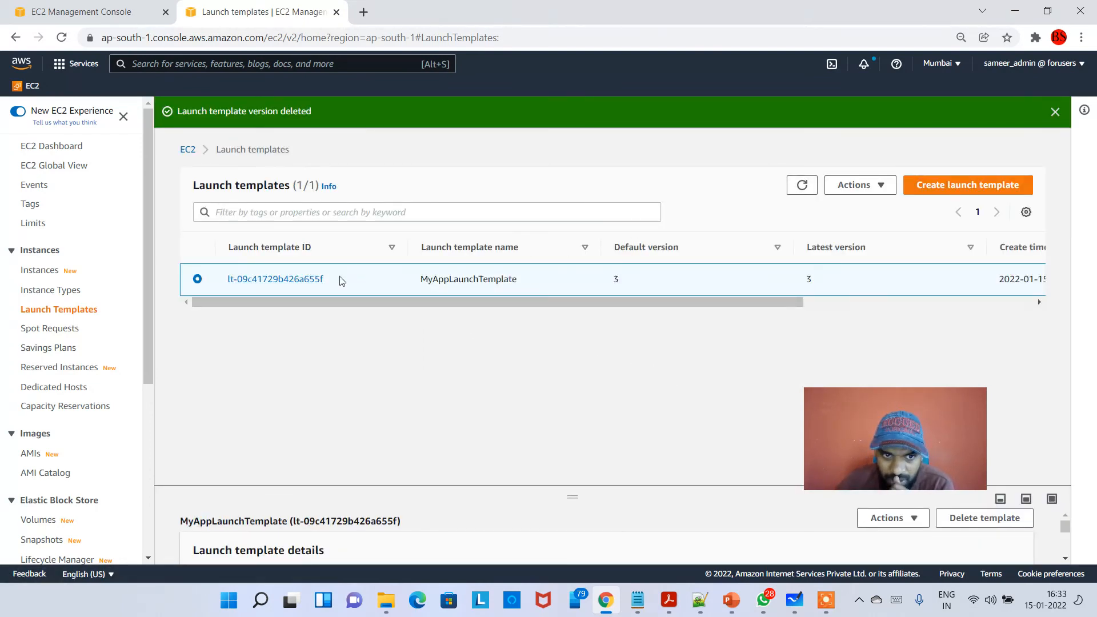
# - Open MyAppLaunchTemplate's details and check which versions remain selectable
pyautogui.click(320, 280)
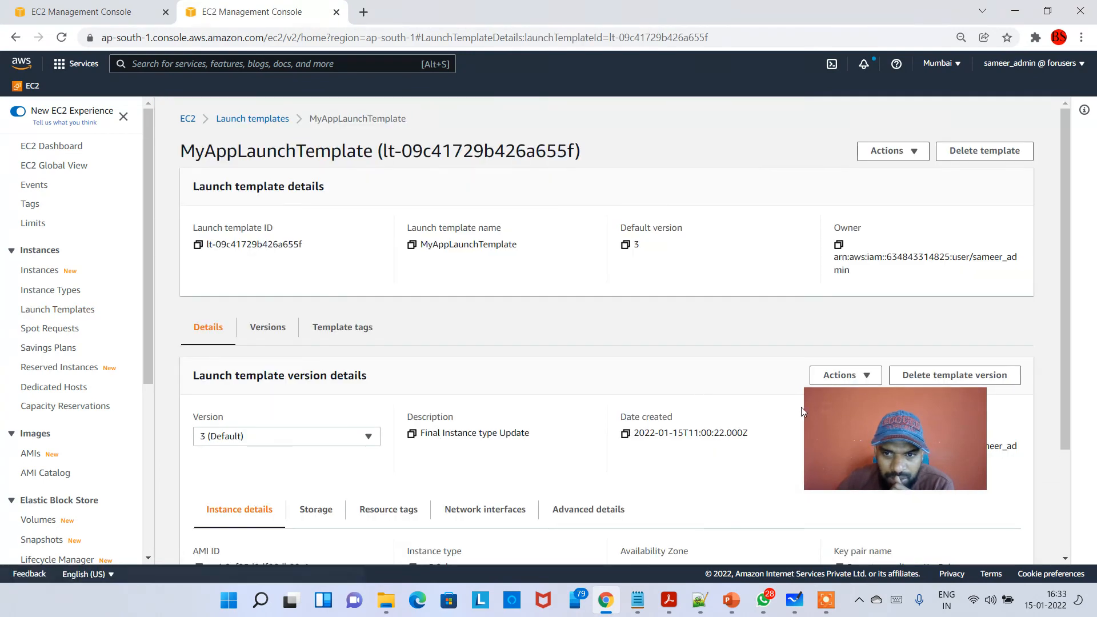
pyautogui.click(284, 438)
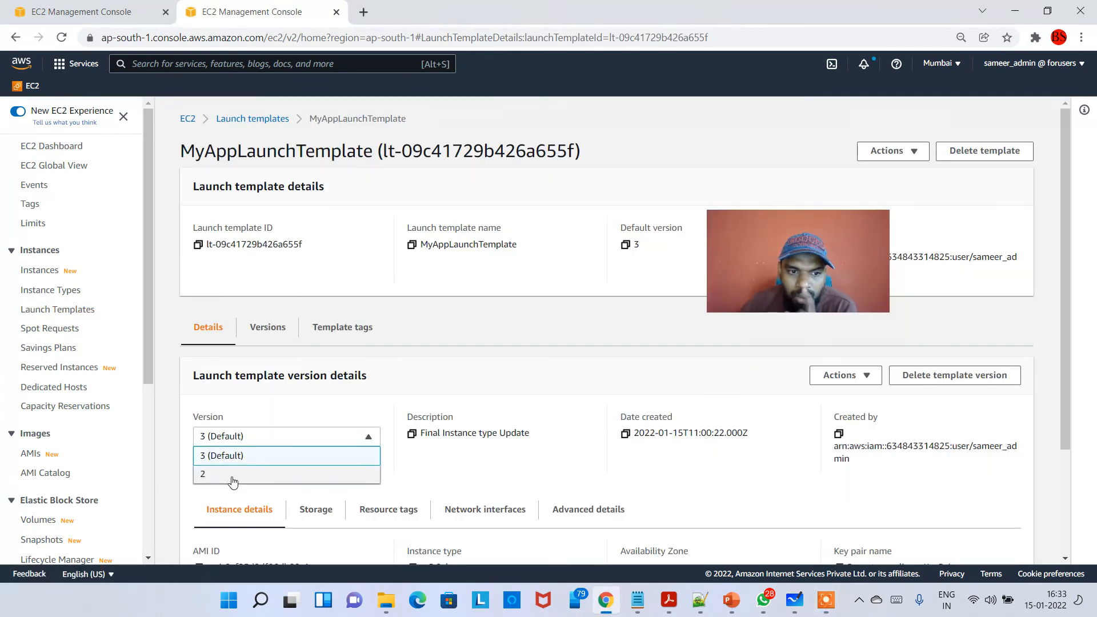
pyautogui.click(442, 474)
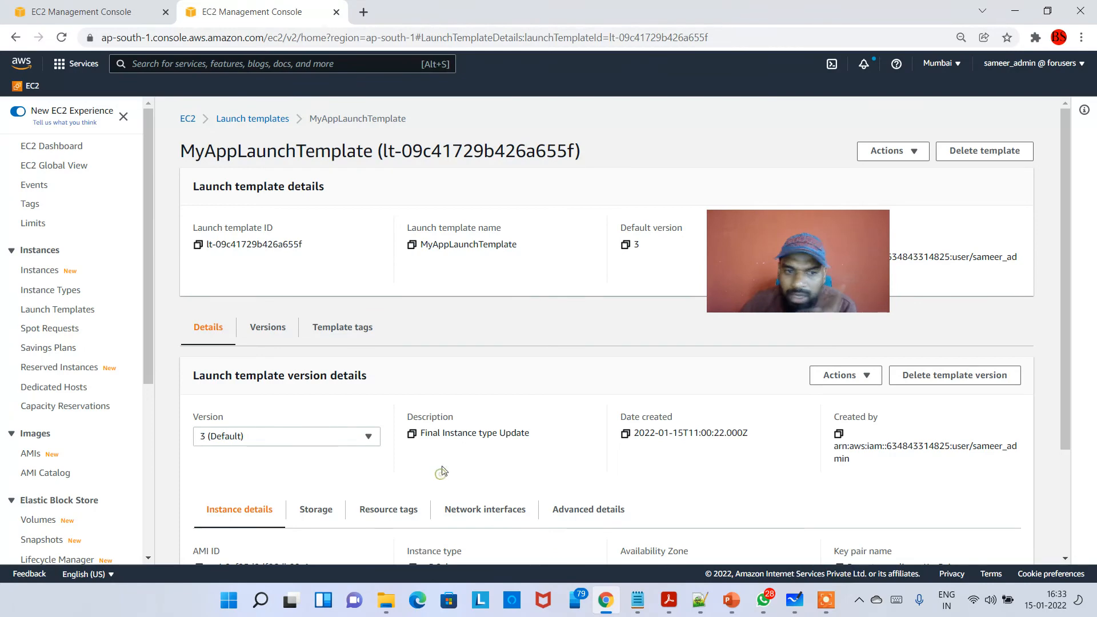
# - Return to the launch templates list, select MyAppLaunchTemplate and review the actions available for it
pyautogui.click(252, 119)
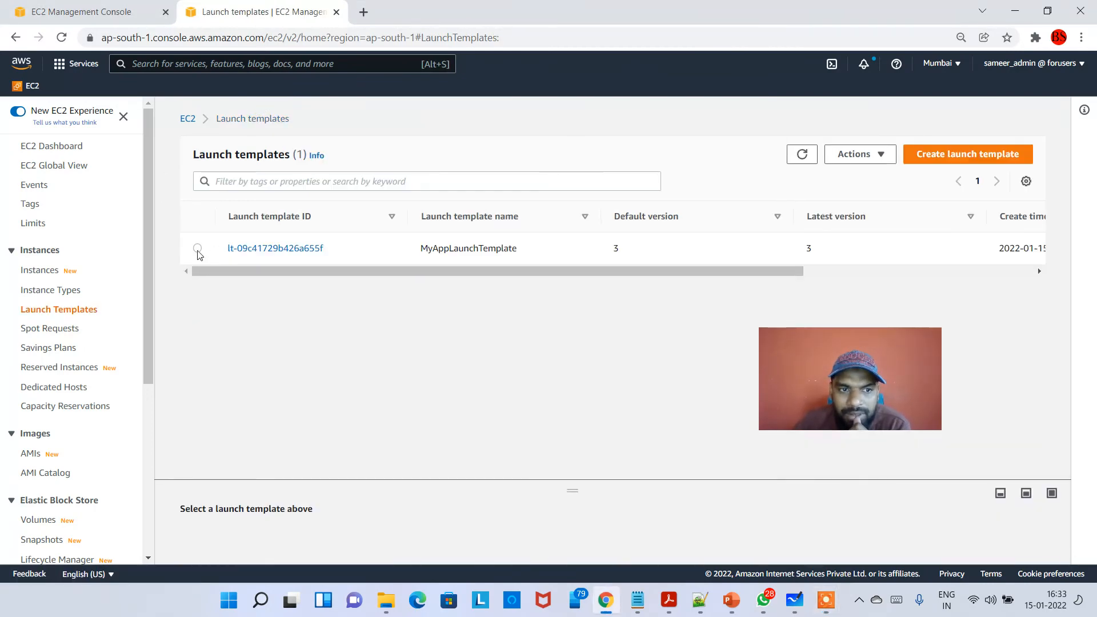
pyautogui.click(198, 248)
pyautogui.click(861, 154)
pyautogui.scroll(-2, 926, 214)
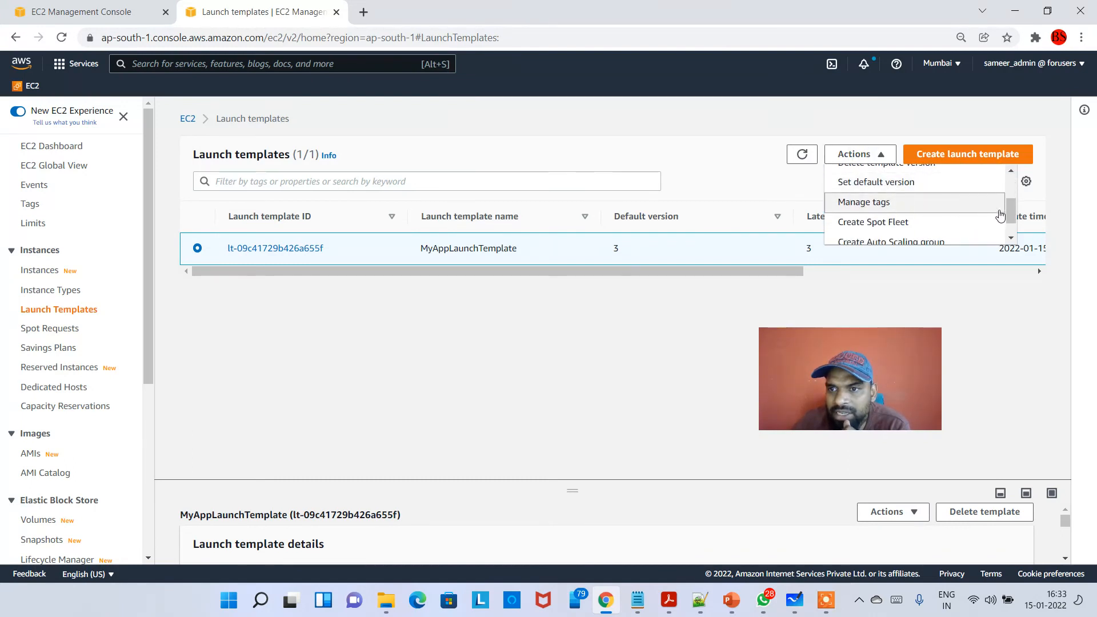
pyautogui.moveTo(1013, 218); pyautogui.dragTo(1012, 227)
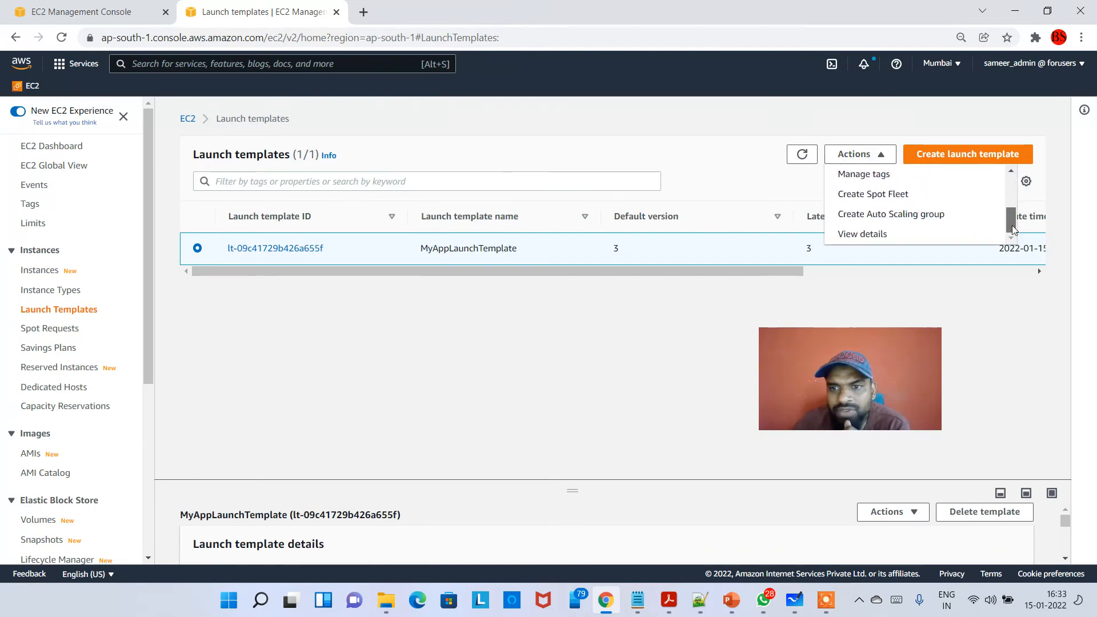
pyautogui.click(947, 288)
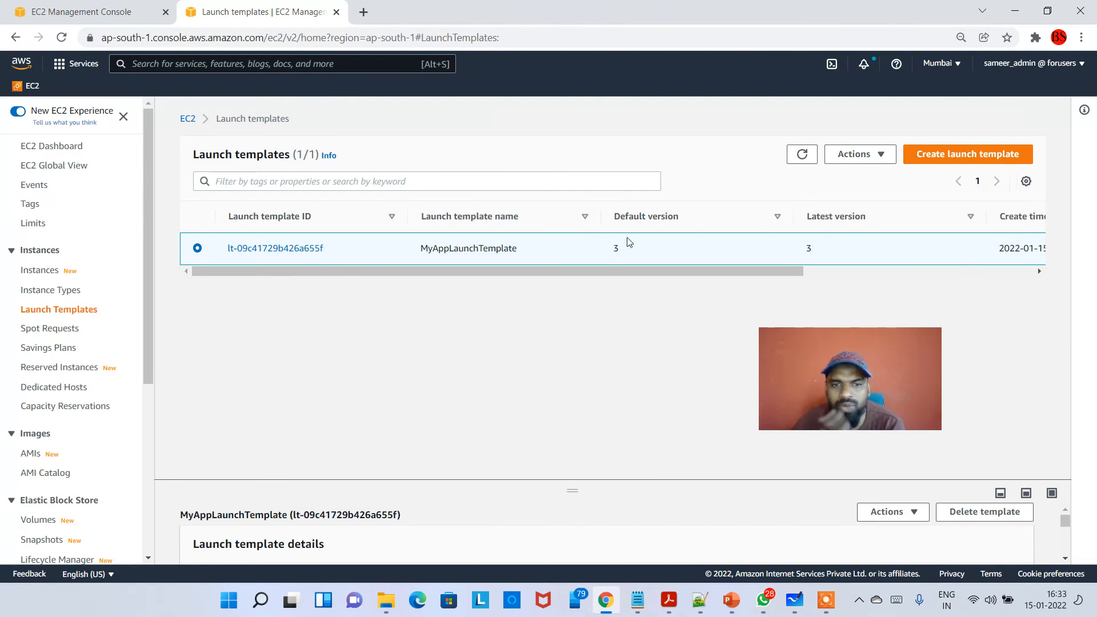
# - Open MyAppLaunchTemplate's details and review version 3's storage, network interfaces, advanced and instance details
pyautogui.click(303, 248)
pyautogui.moveTo(846, 369); pyautogui.dragTo(68, 200)
pyautogui.scroll(-2, 409, 370)
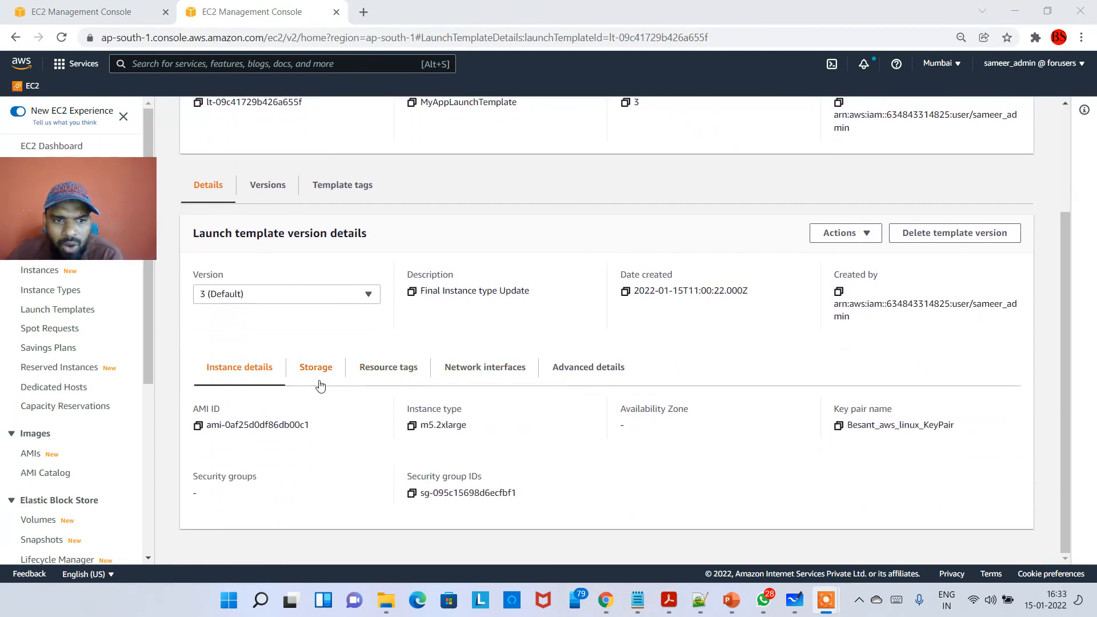
pyautogui.click(317, 372)
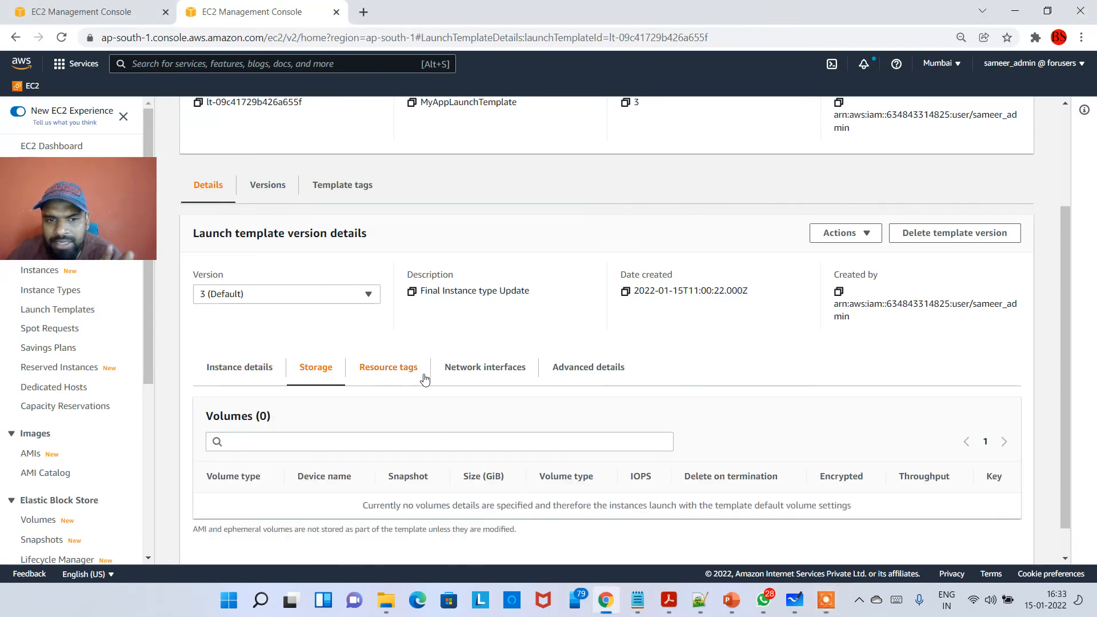
pyautogui.click(522, 377)
pyautogui.click(553, 375)
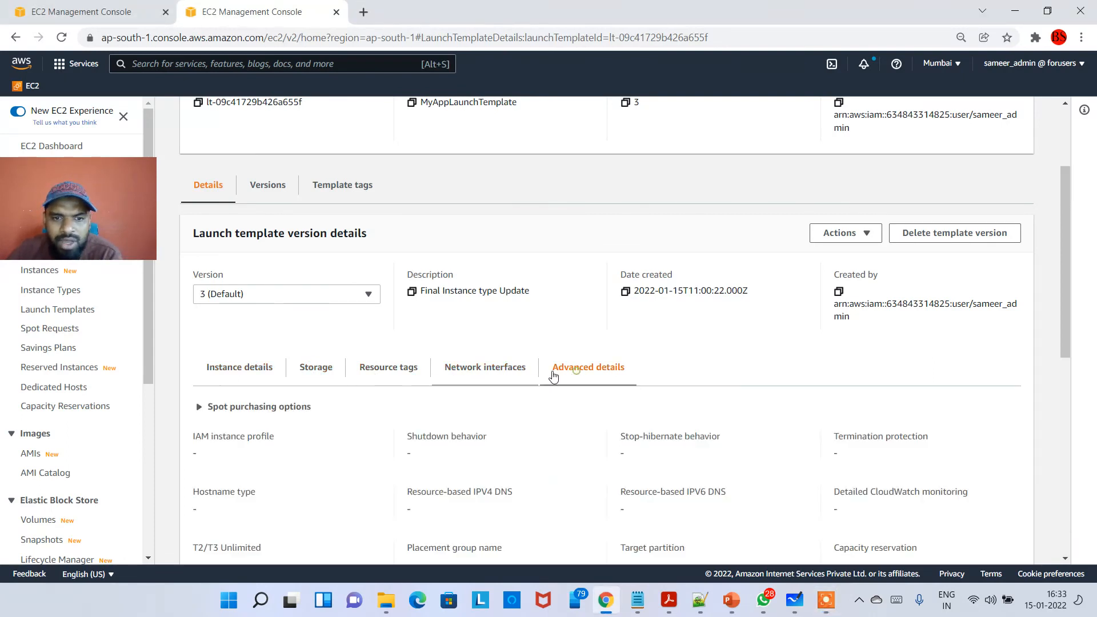
pyautogui.click(311, 375)
pyautogui.click(261, 375)
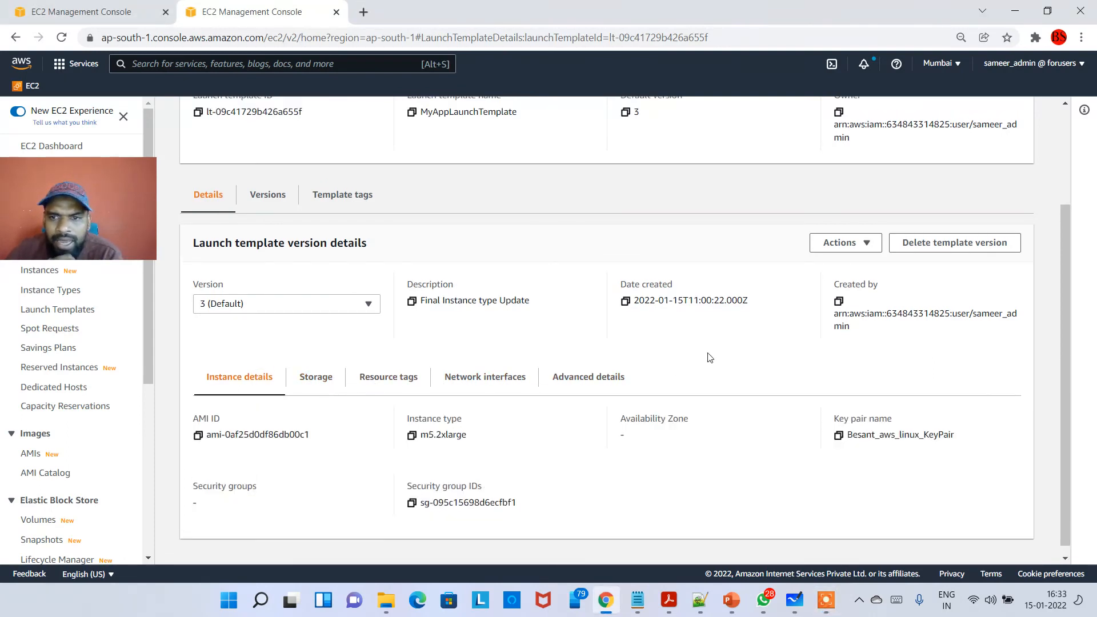
# - Review the actions available for version 3 and list all versions of MyAppLaunchTemplate
pyautogui.scroll(1, 707, 358)
pyautogui.click(845, 304)
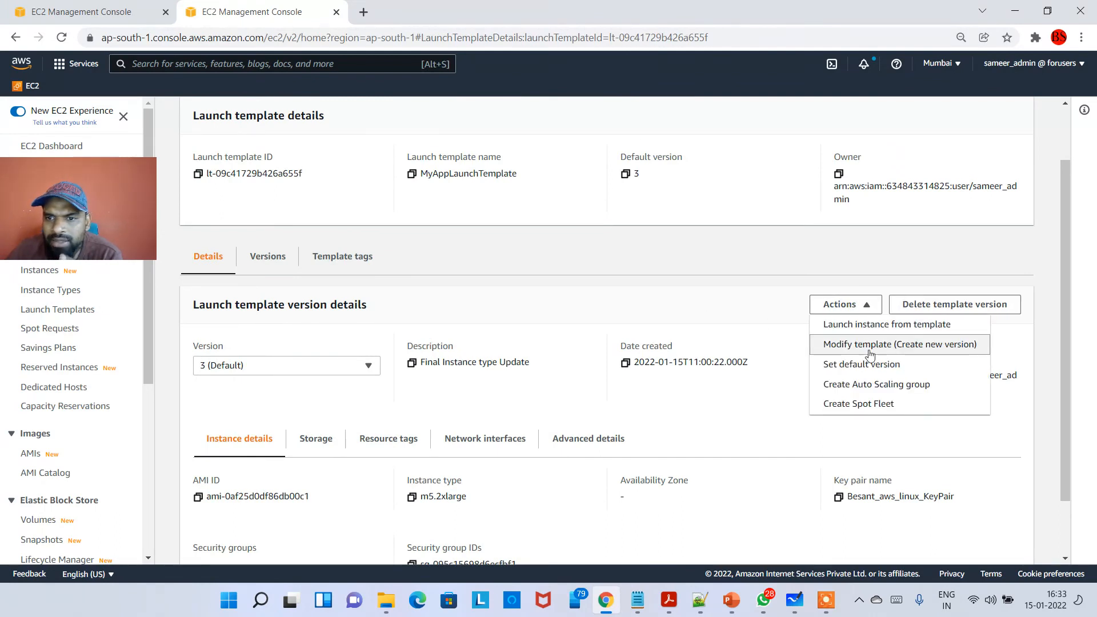
pyautogui.scroll(1, 883, 320)
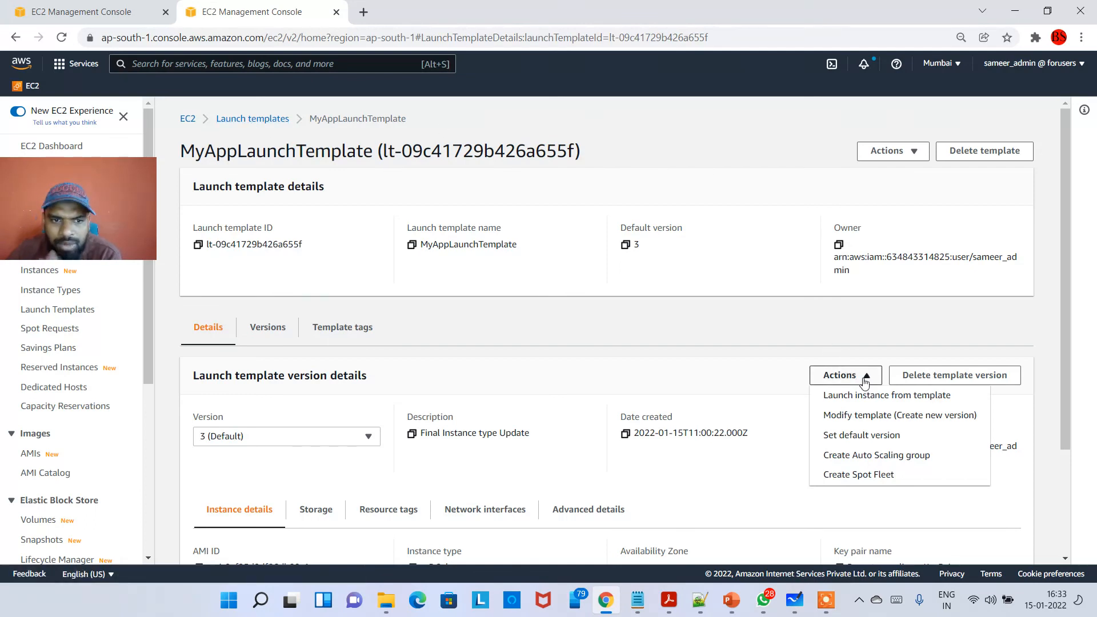
pyautogui.click(393, 366)
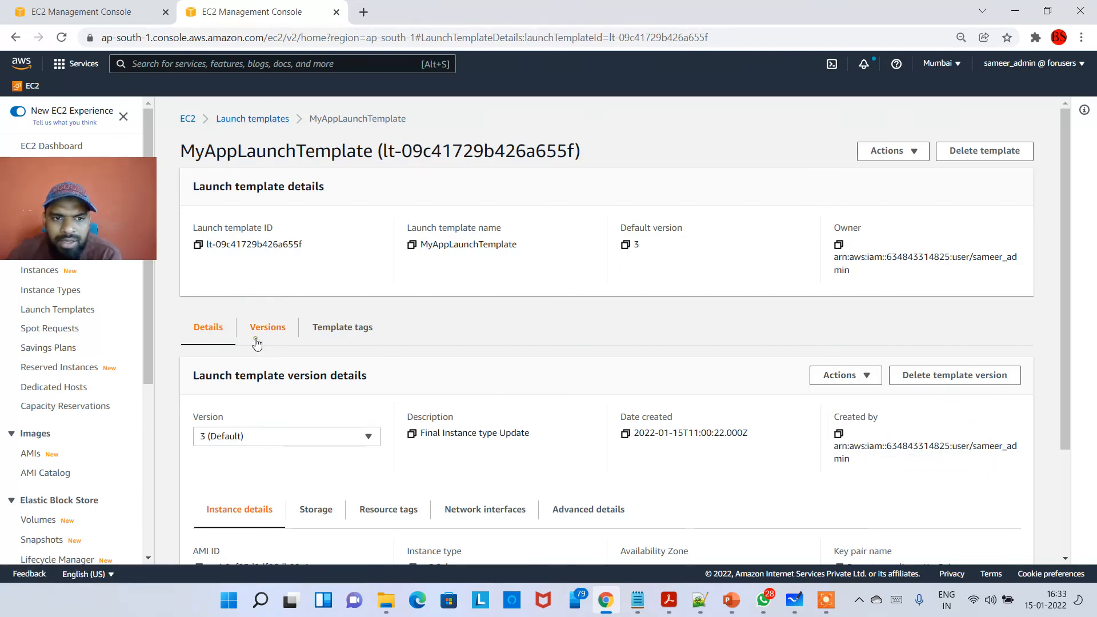
pyautogui.click(257, 341)
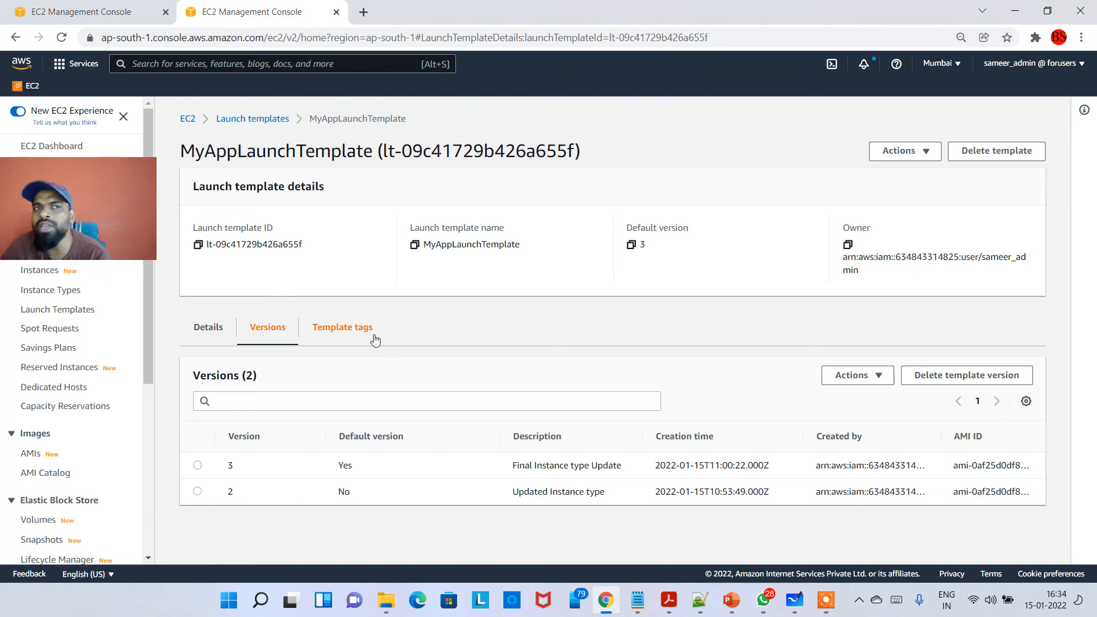
# - View the launch configurations page, return to the launch templates list and compare where both sit in the EC2 navigation
pyautogui.click(138, 217)
pyautogui.moveTo(138, 217); pyautogui.dragTo(820, 247)
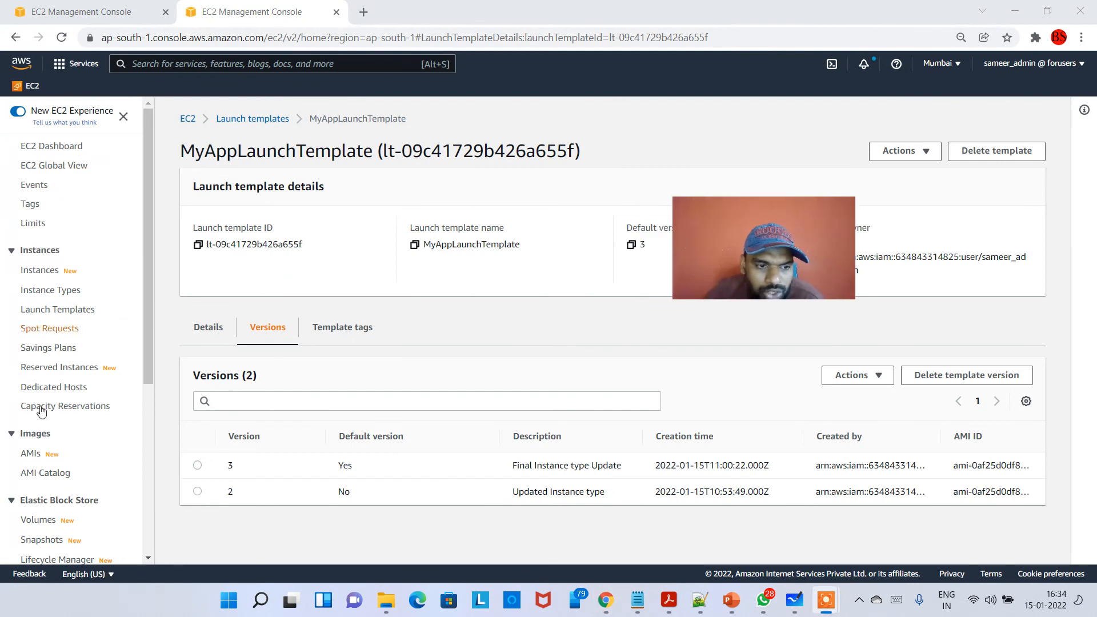
pyautogui.scroll(-5, 135, 471)
pyautogui.click(75, 516)
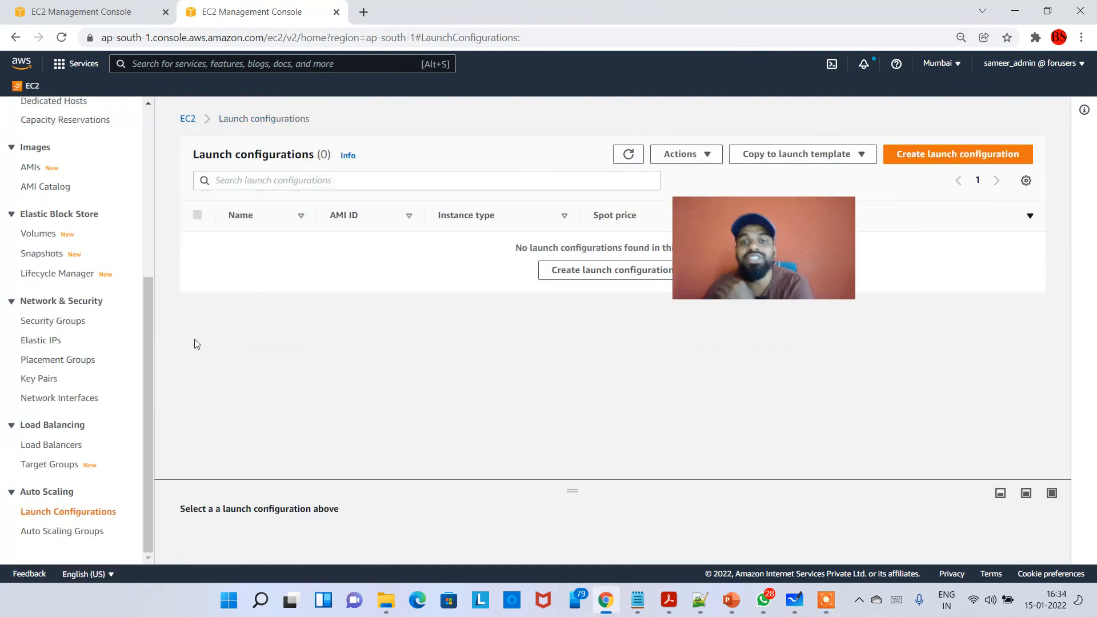
pyautogui.scroll(5, 131, 423)
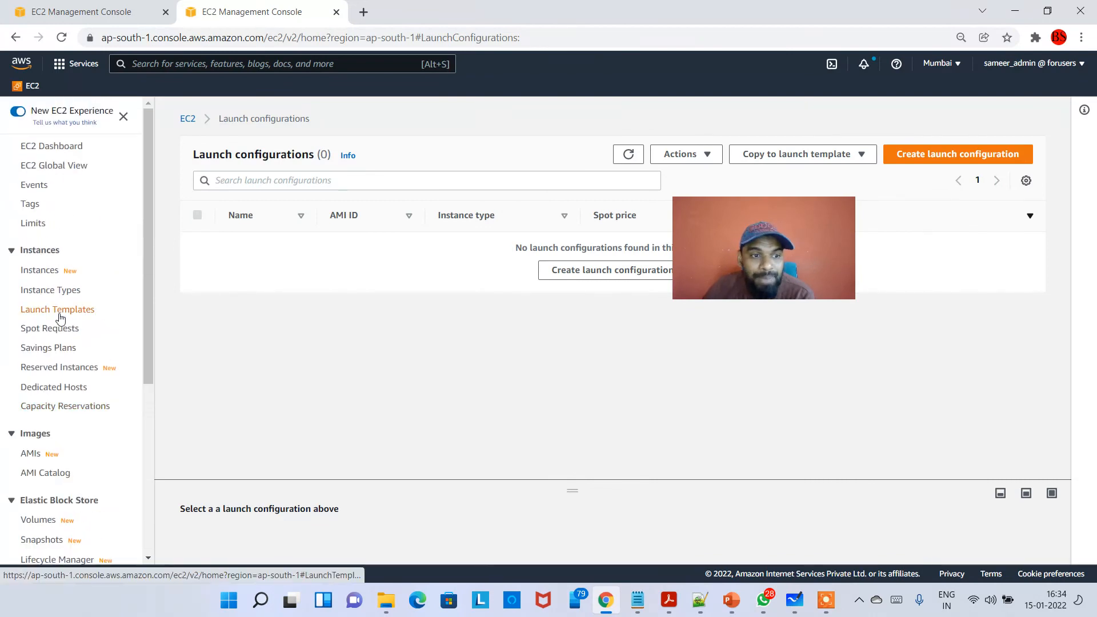
pyautogui.click(60, 311)
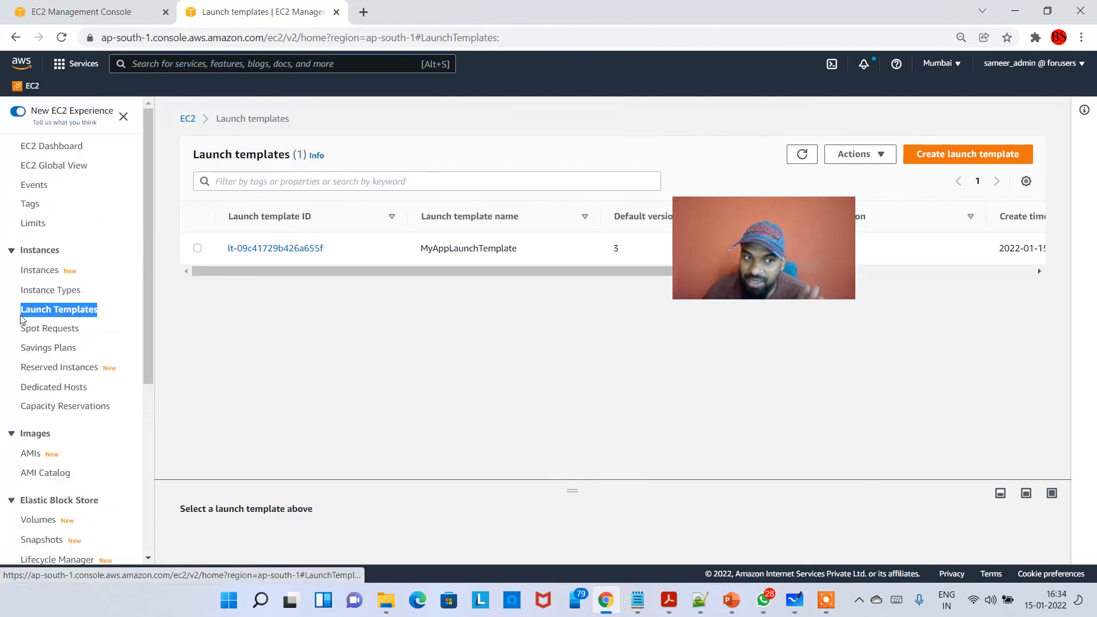
pyautogui.scroll(-5, 76, 506)
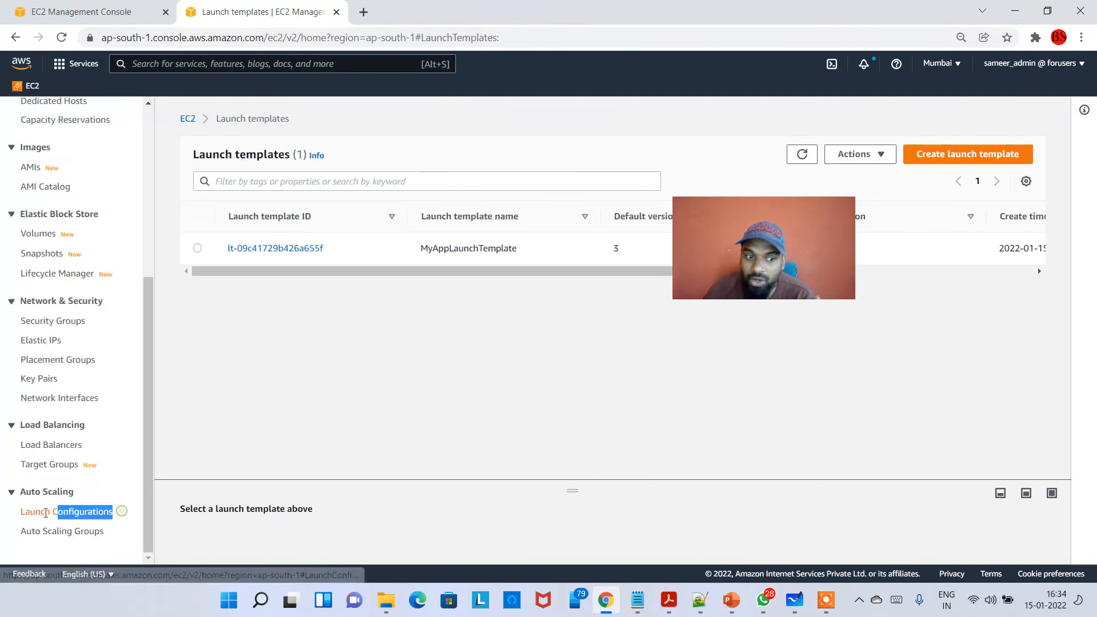
pyautogui.scroll(5, 74, 509)
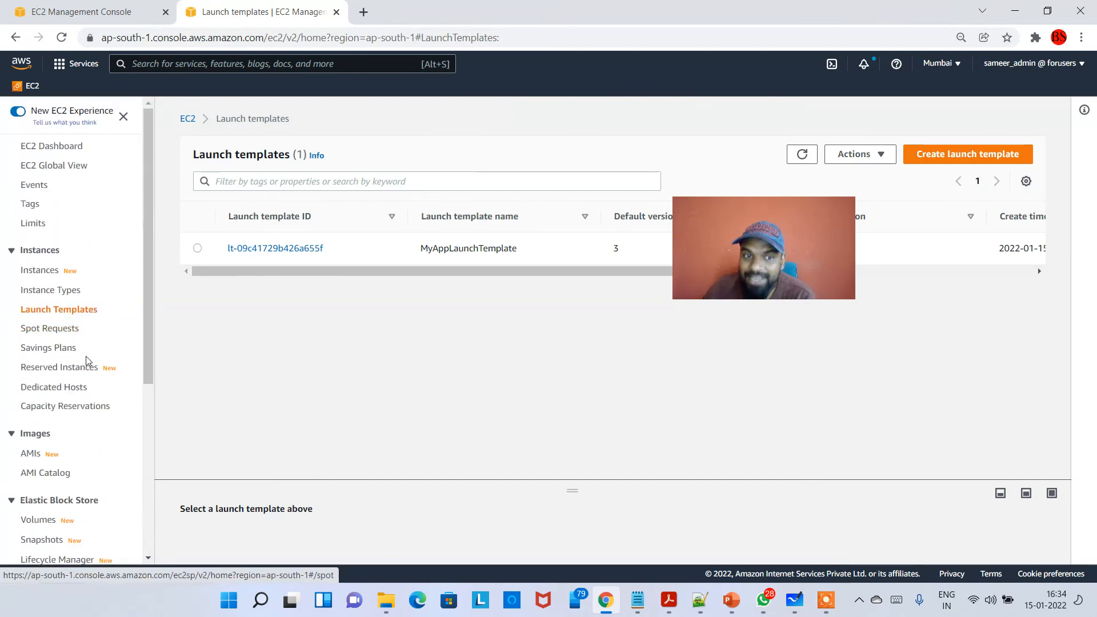
pyautogui.scroll(-5, 115, 379)
pyautogui.moveTo(760, 284); pyautogui.dragTo(960, 297)
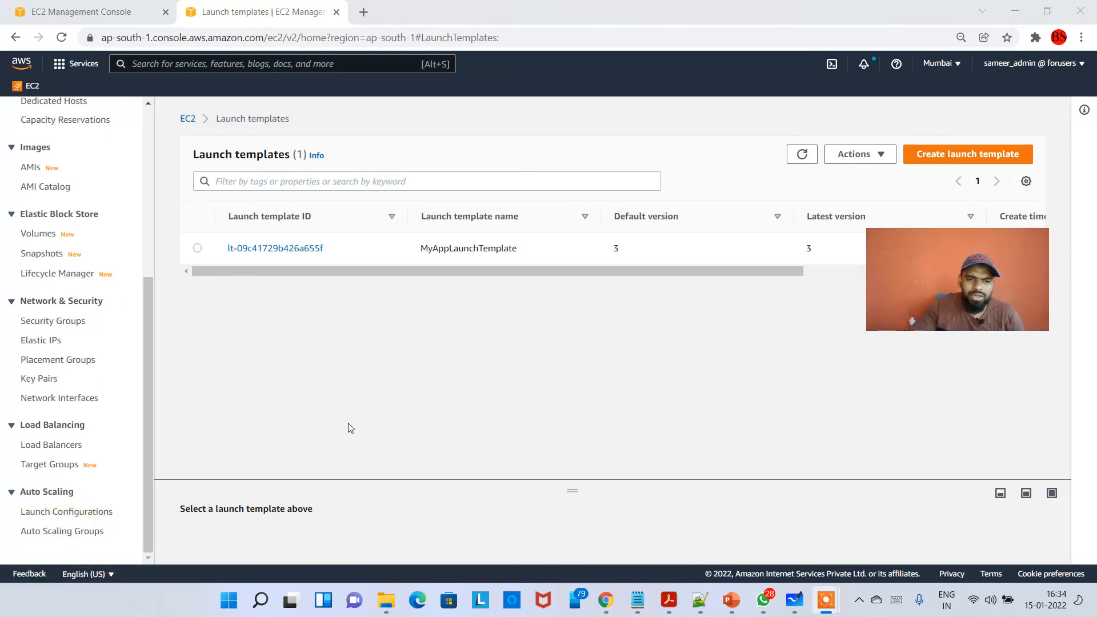
pyautogui.moveTo(955, 320); pyautogui.dragTo(891, 326)
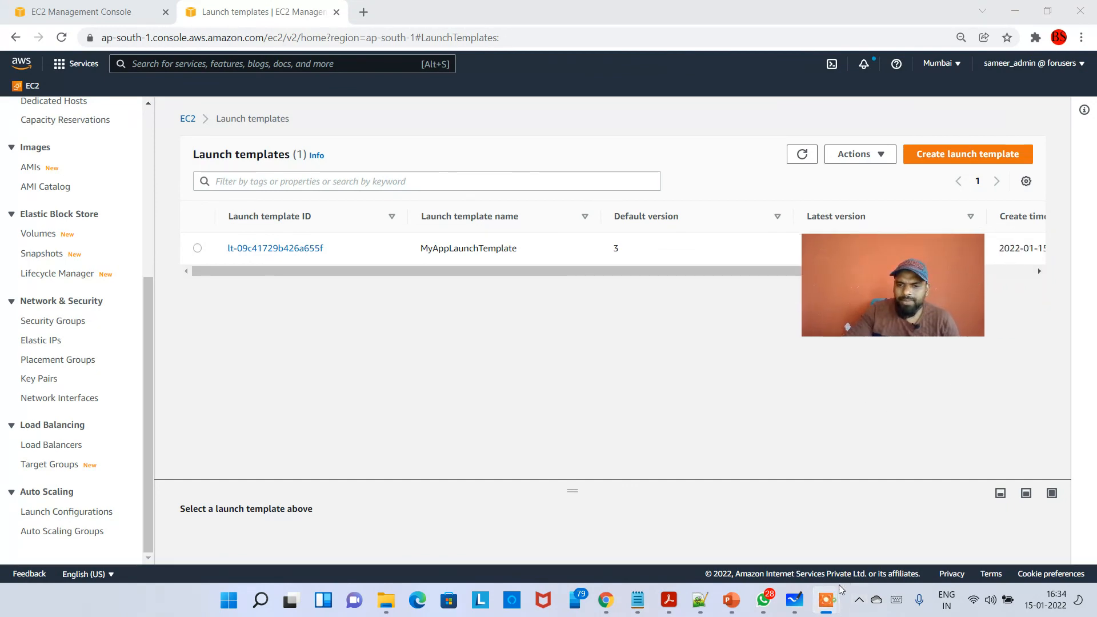